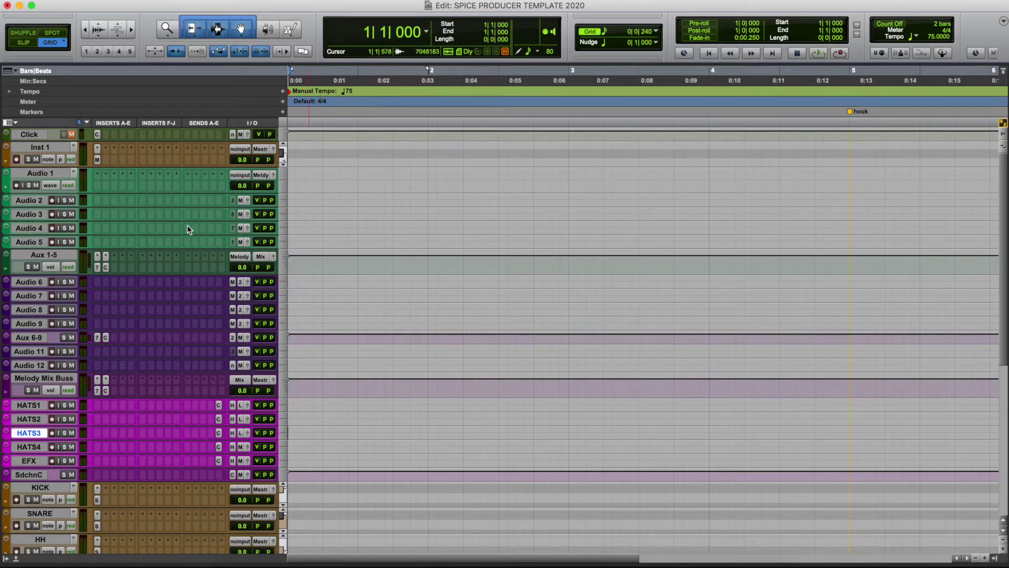
# Increase the height of the Inst 1 track so its insert and send slots show in full.
pyautogui.moveTo(114, 166); pyautogui.dragTo(125, 195)
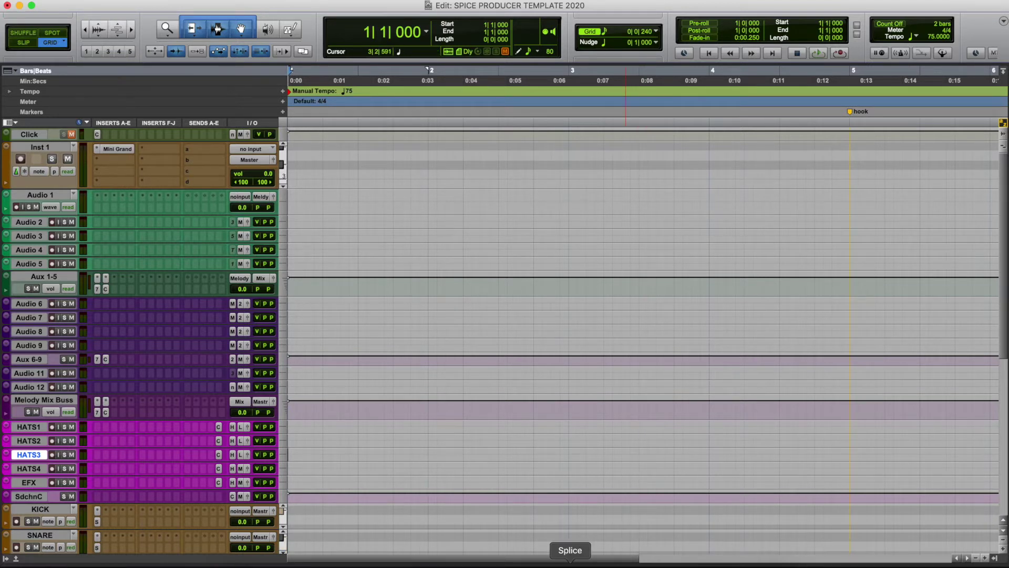
# Switch to Splice and search all downloaded samples for "soul".
pyautogui.click(570, 565)
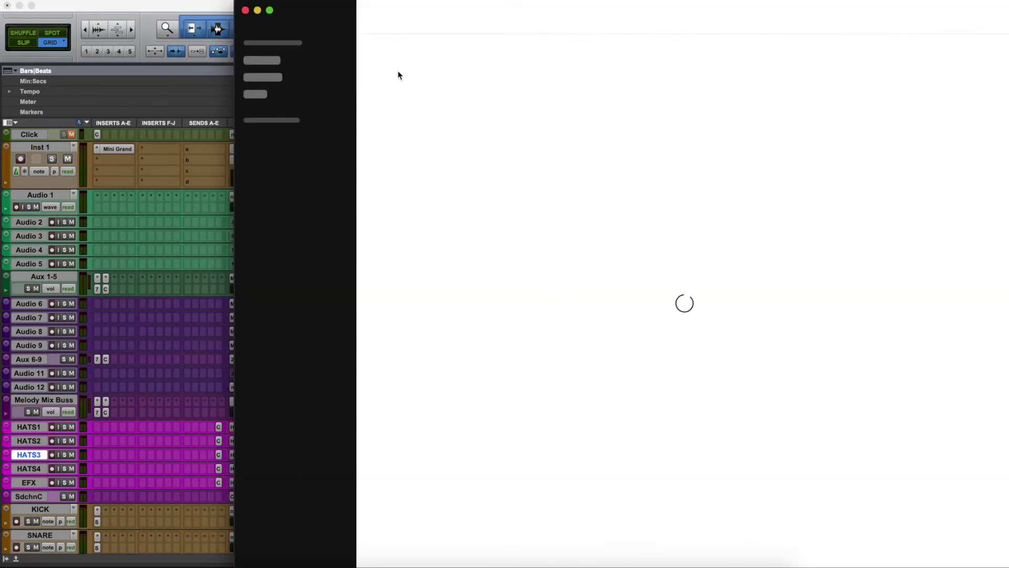
pyautogui.moveTo(327, 33); pyautogui.dragTo(563, 29)
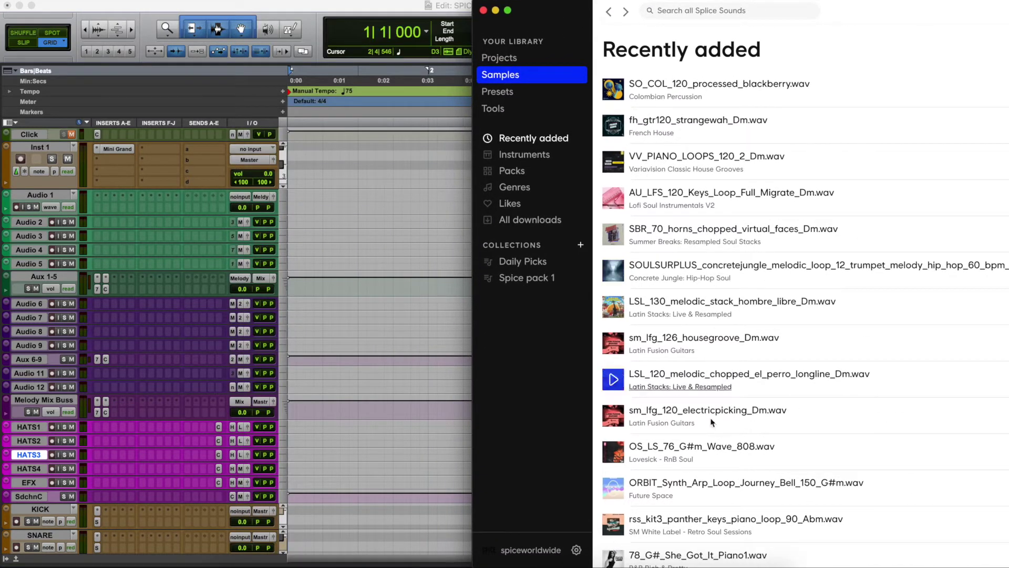
pyautogui.click(518, 220)
pyautogui.scroll(-3, 657, 341)
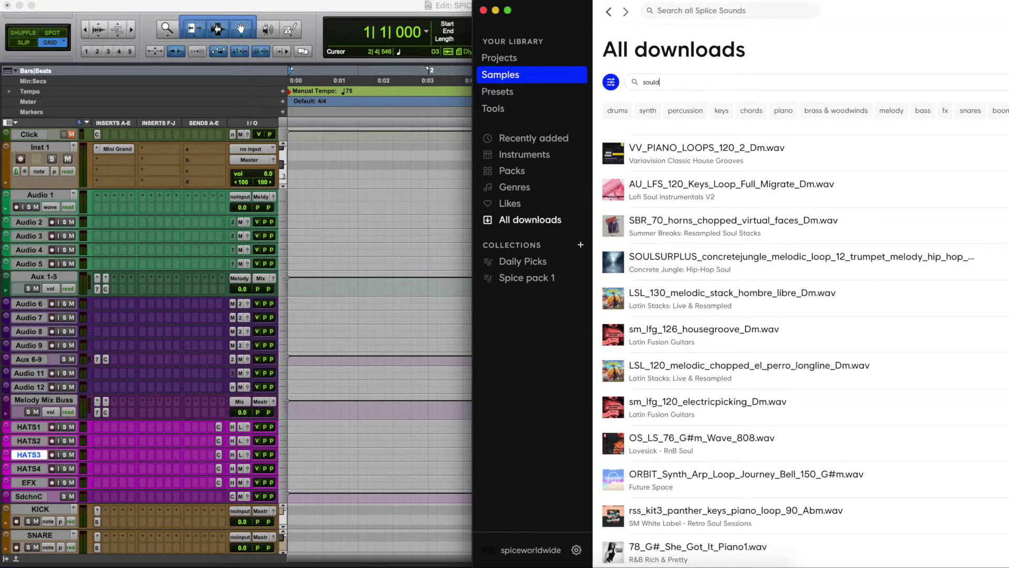
pyautogui.press('BackSpace')
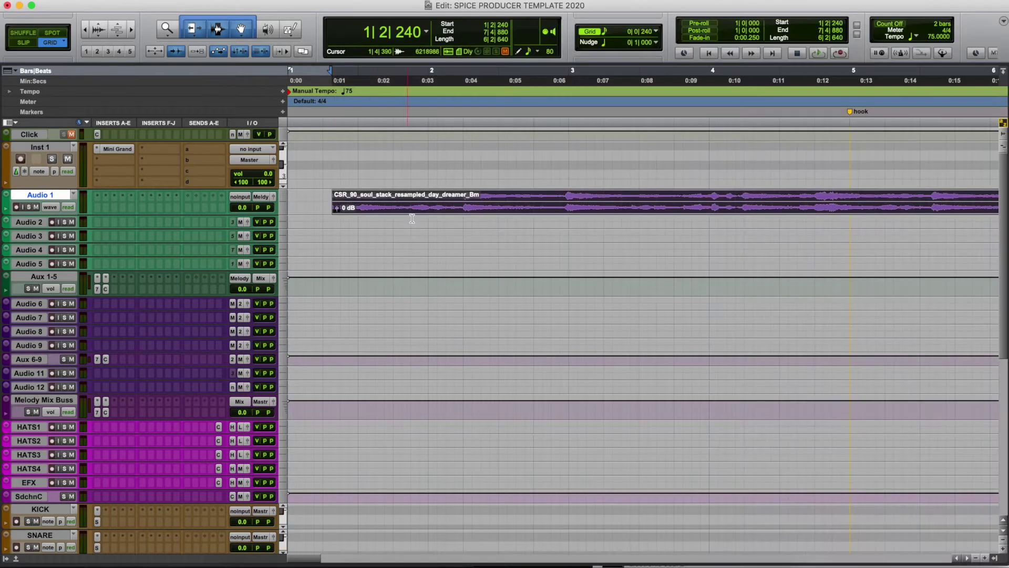
# Play back the start of the CSR_90_soul_stack_resampled_day_dreamer_Bm clip on Audio 1.
pyautogui.press('space')
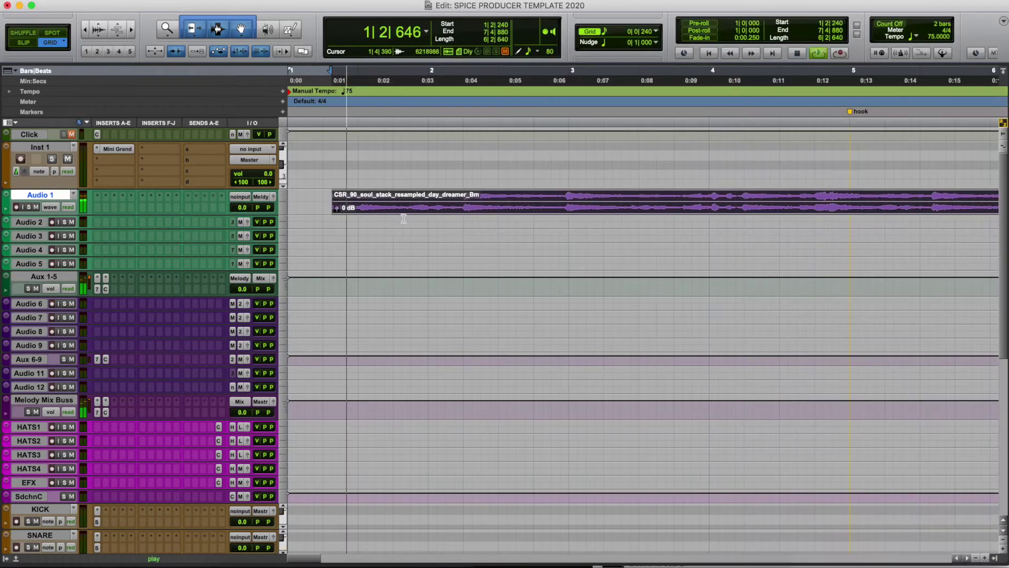
pyautogui.press('space')
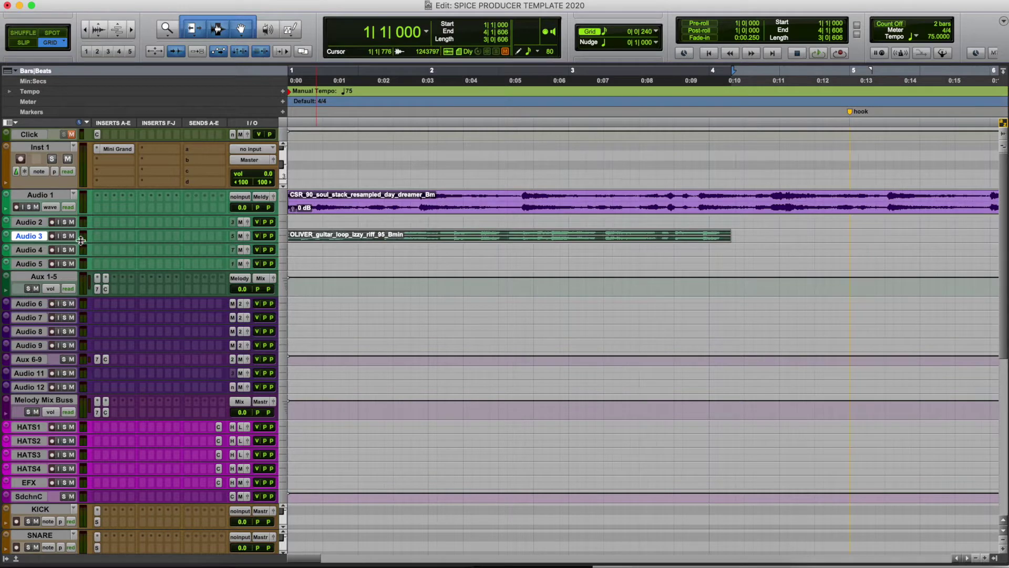
# Mute Audio 3, select the soul sample clip on Audio 1 and enlarge the Audio 1 track.
pyautogui.click(72, 237)
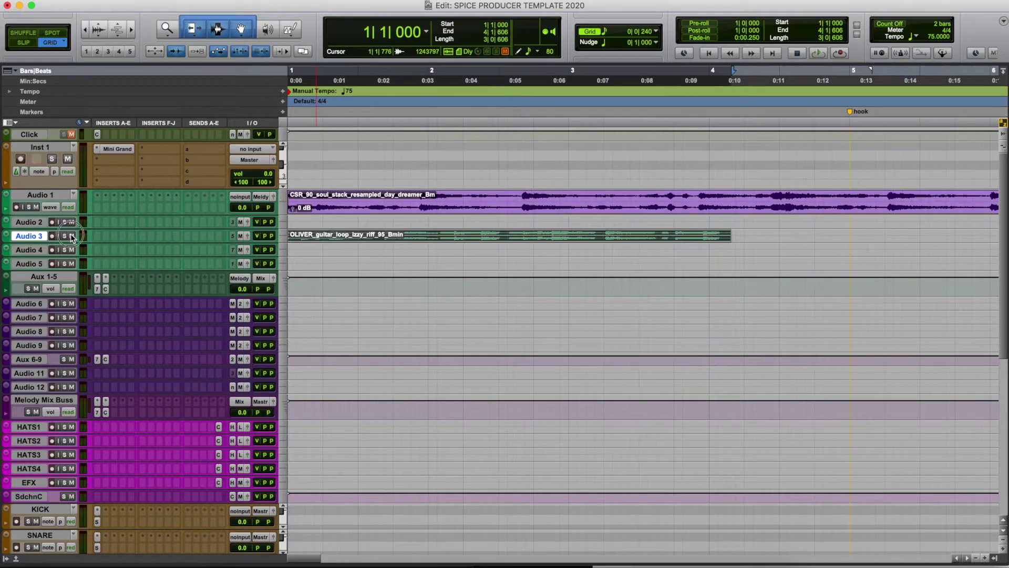
pyautogui.click(368, 209)
pyautogui.moveTo(208, 215); pyautogui.dragTo(216, 344)
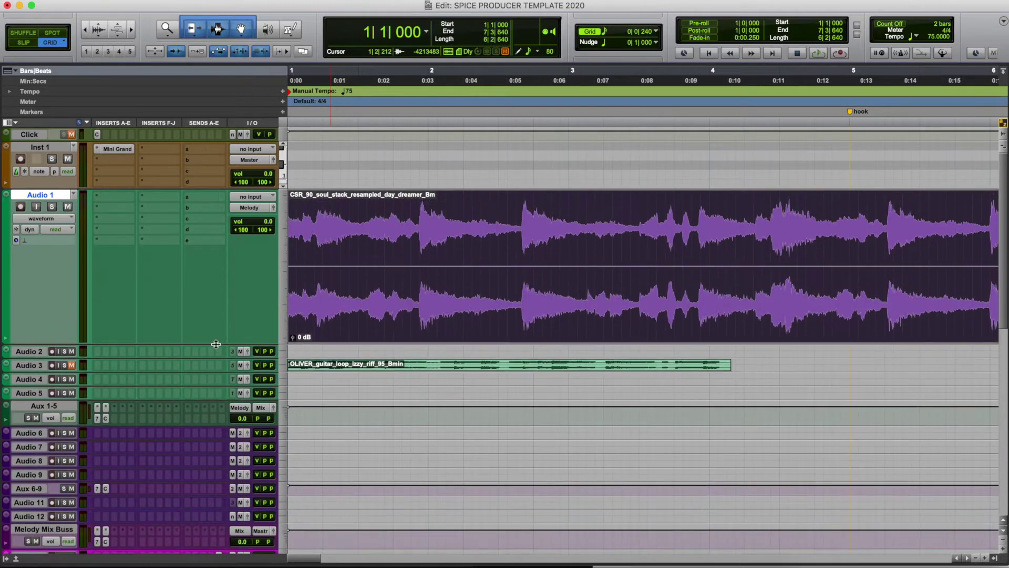
pyautogui.click(106, 198)
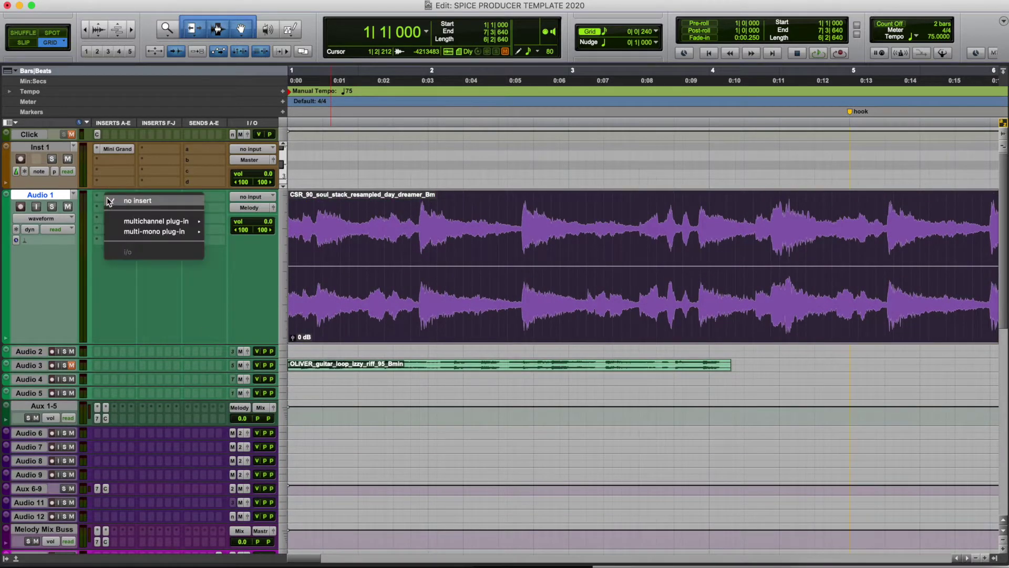
pyautogui.moveTo(158, 222)
pyautogui.moveTo(236, 235)
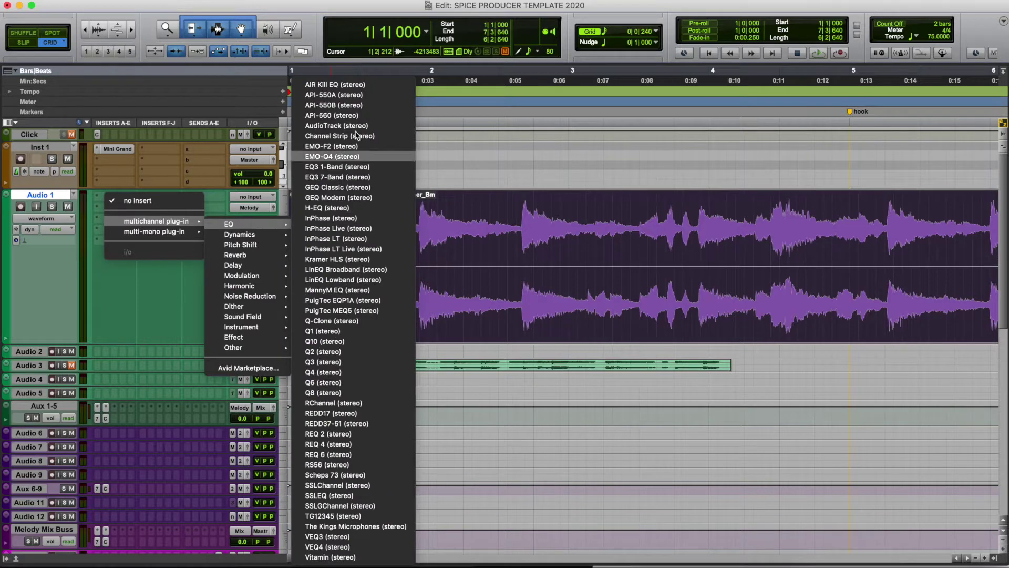
pyautogui.click(134, 311)
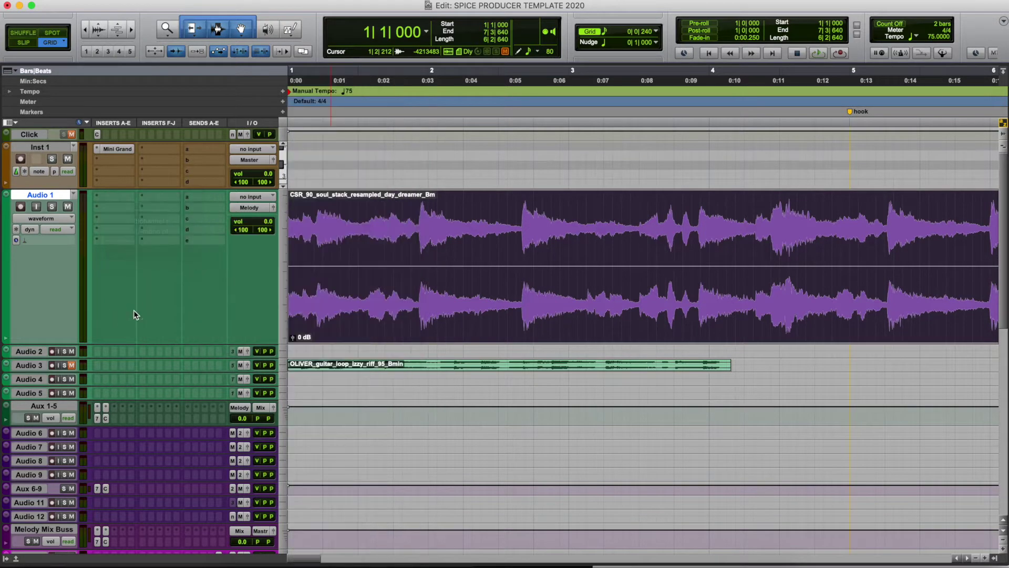
# Insert the stereo EQ3 7-Band plug-in on Audio 1 and place its window over the lower part of the clip.
pyautogui.click(105, 204)
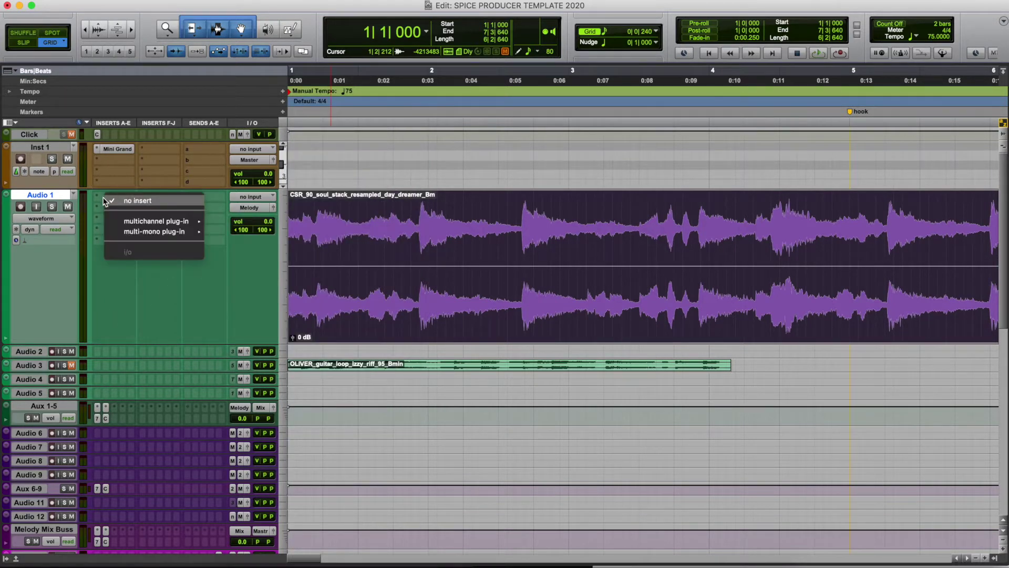
pyautogui.moveTo(157, 221)
pyautogui.moveTo(276, 226)
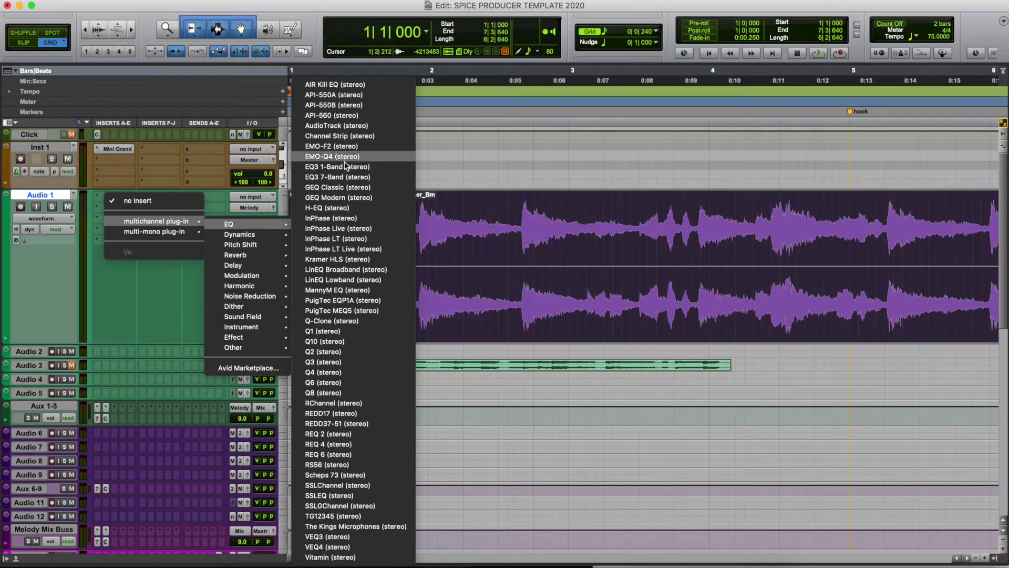
pyautogui.click(347, 177)
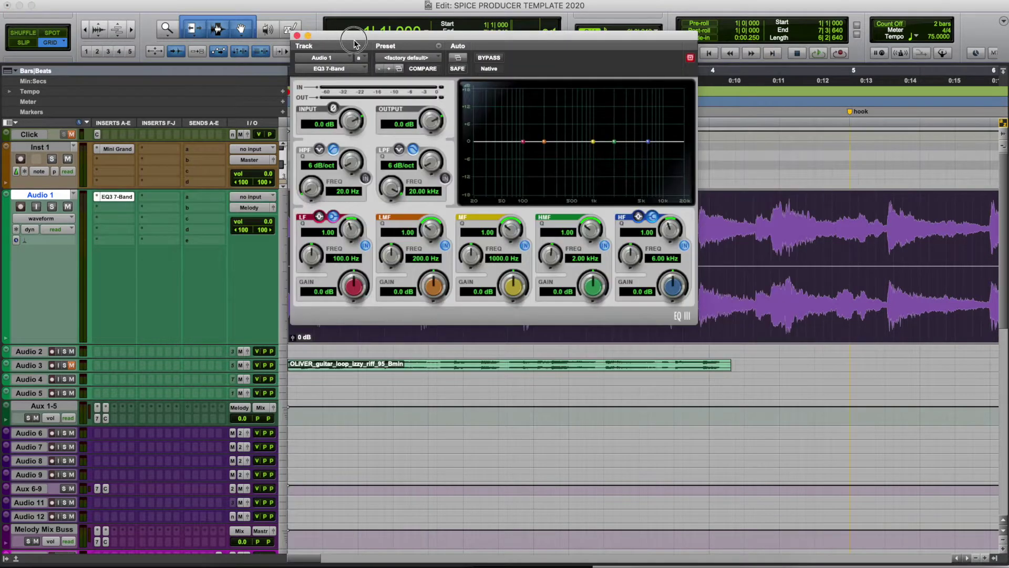
pyautogui.moveTo(298, 40); pyautogui.dragTo(391, 121)
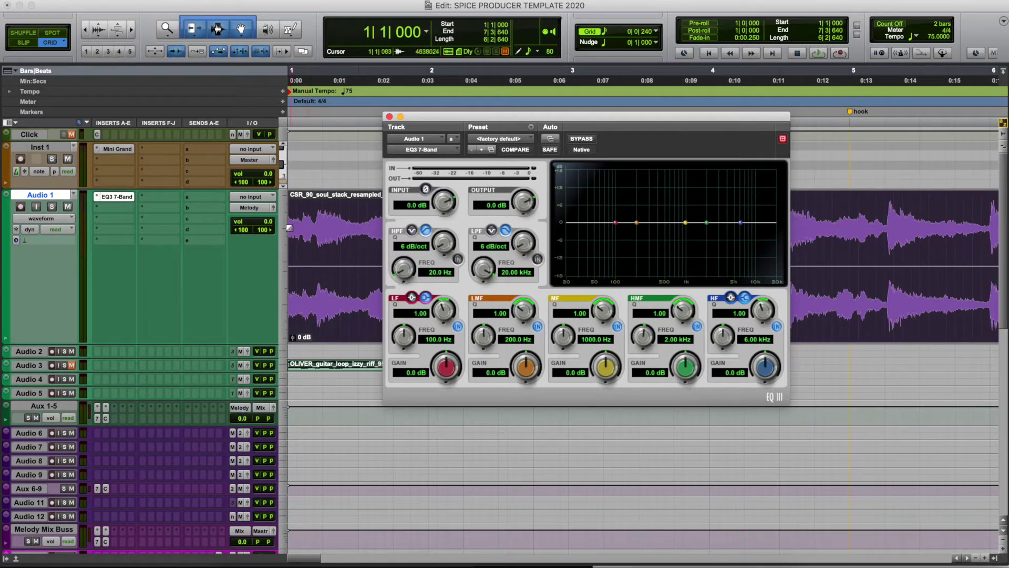
pyautogui.click(256, 207)
pyautogui.click(332, 210)
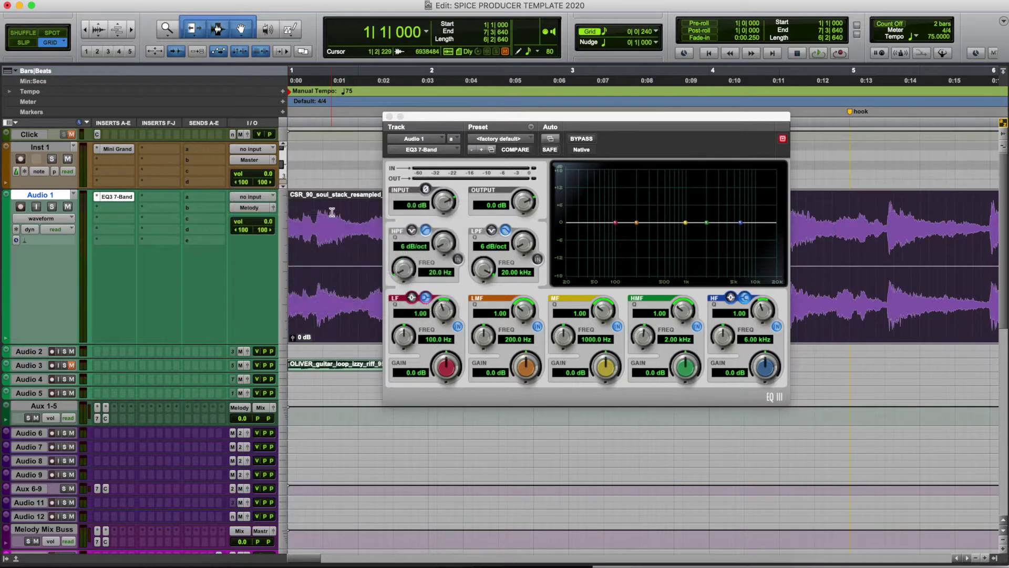
pyautogui.moveTo(451, 117); pyautogui.dragTo(465, 239)
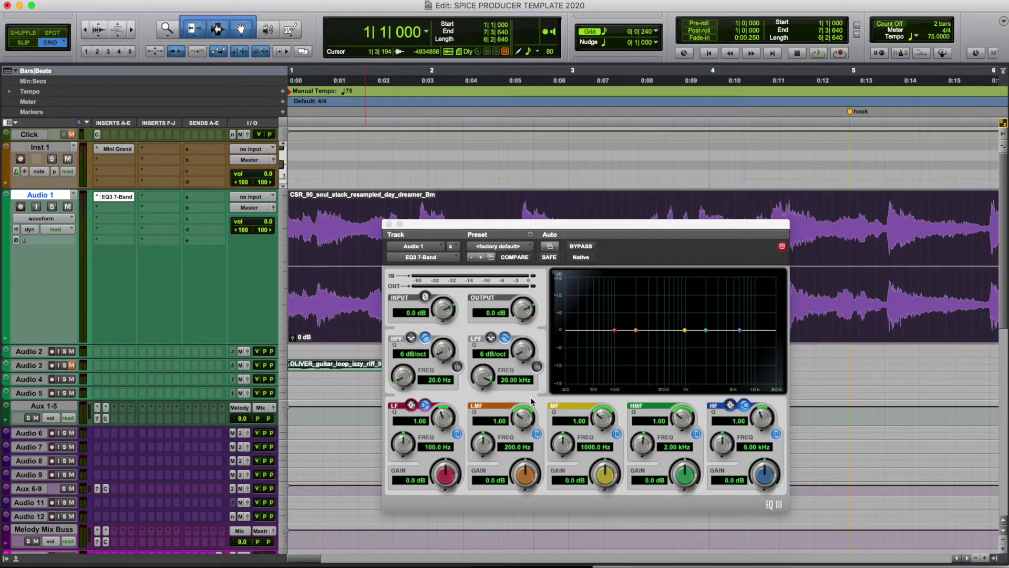
# Listen to the Audio 1 soul sample from the start through the flat EQ, playing it twice.
pyautogui.press('space')
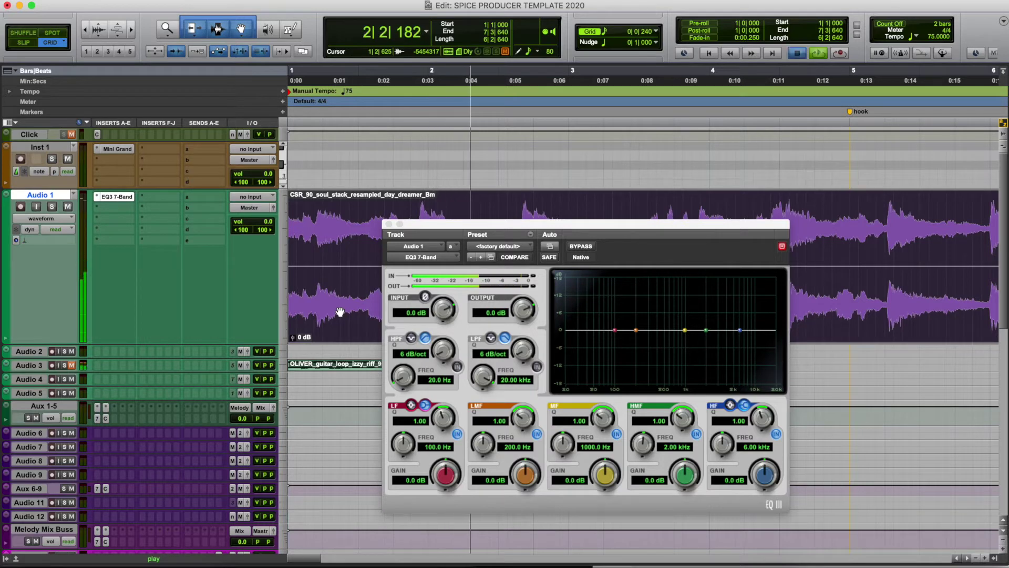
pyautogui.press('space')
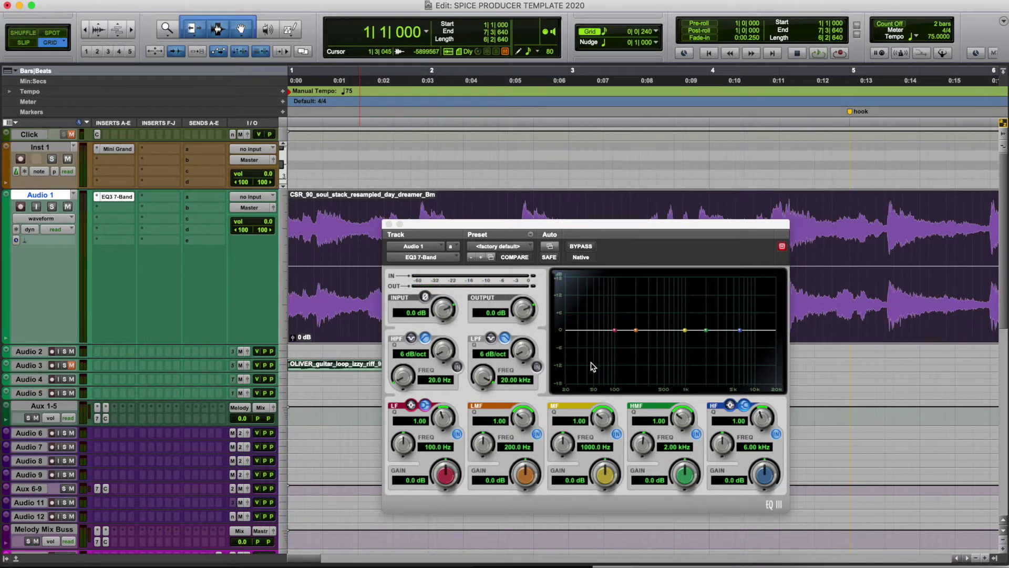
pyautogui.press('space')
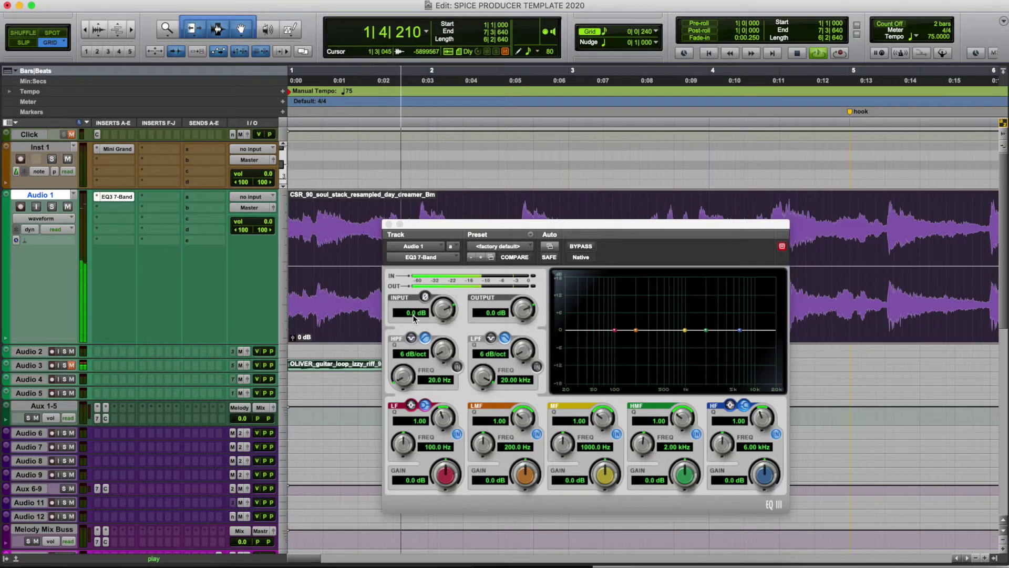
pyautogui.press('space')
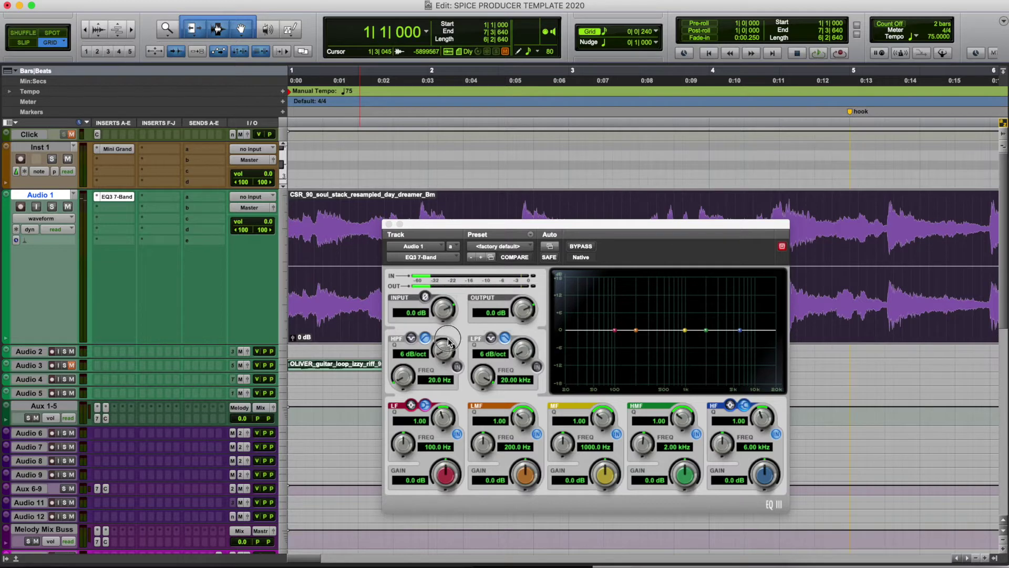
# Enable the EQ's high-pass filter on Audio 1 and raise its frequency to about 750 Hz.
pyautogui.click(448, 343)
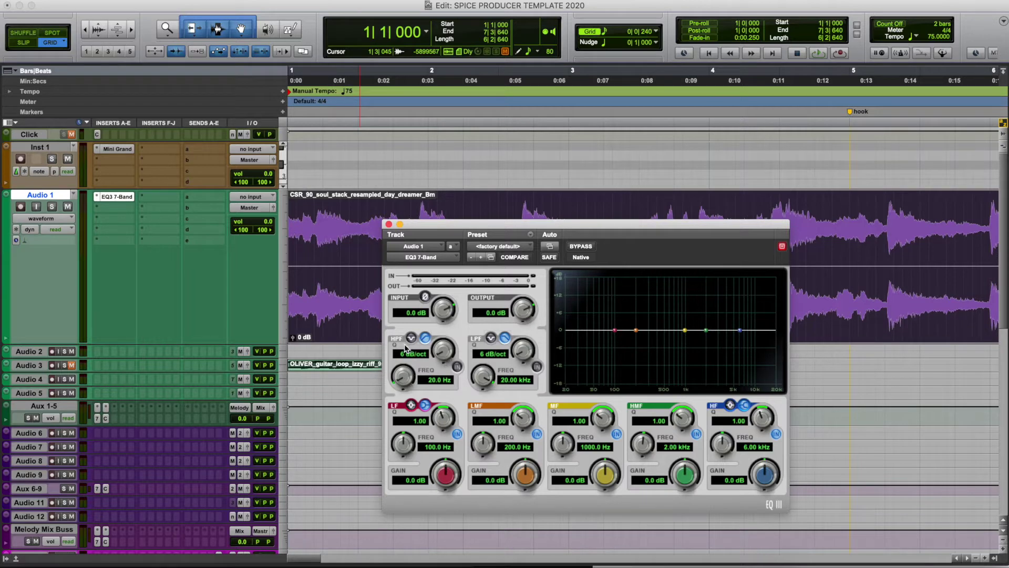
pyautogui.click(457, 367)
pyautogui.click(457, 366)
pyautogui.click(457, 367)
pyautogui.click(457, 366)
pyautogui.click(457, 367)
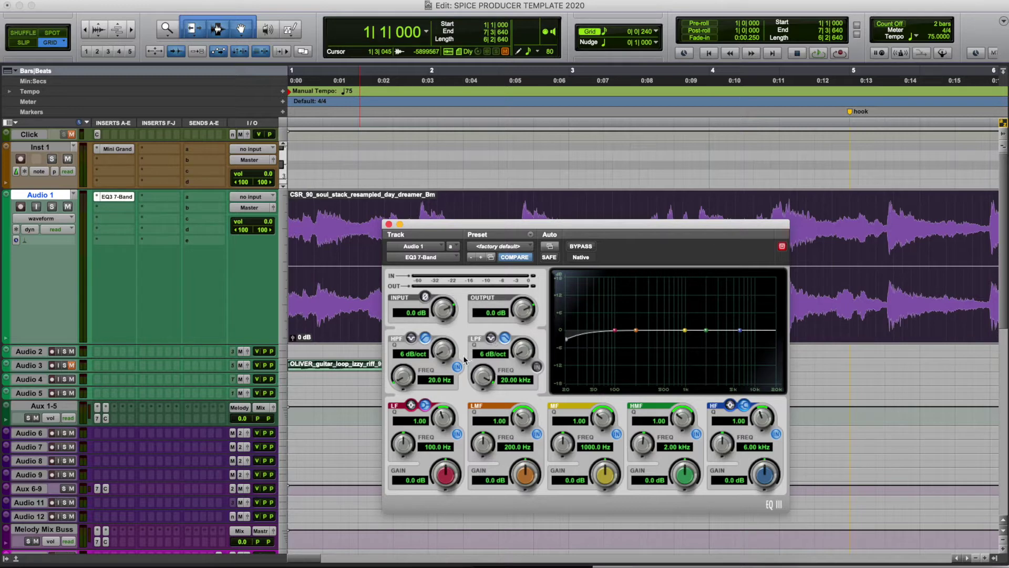
pyautogui.moveTo(403, 376); pyautogui.dragTo(398, 348)
pyautogui.moveTo(444, 230); pyautogui.dragTo(425, 230)
# Sweep the high-pass frequency on Audio 1 during playback, ending at 1.64 kHz.
pyautogui.press('space')
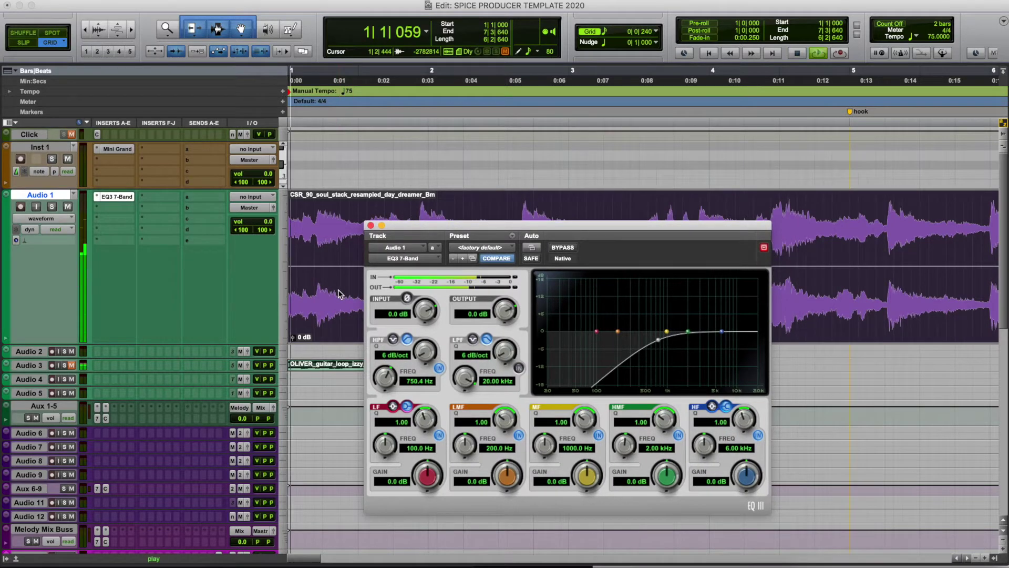
pyautogui.moveTo(385, 376); pyautogui.dragTo(406, 492)
pyautogui.press('space')
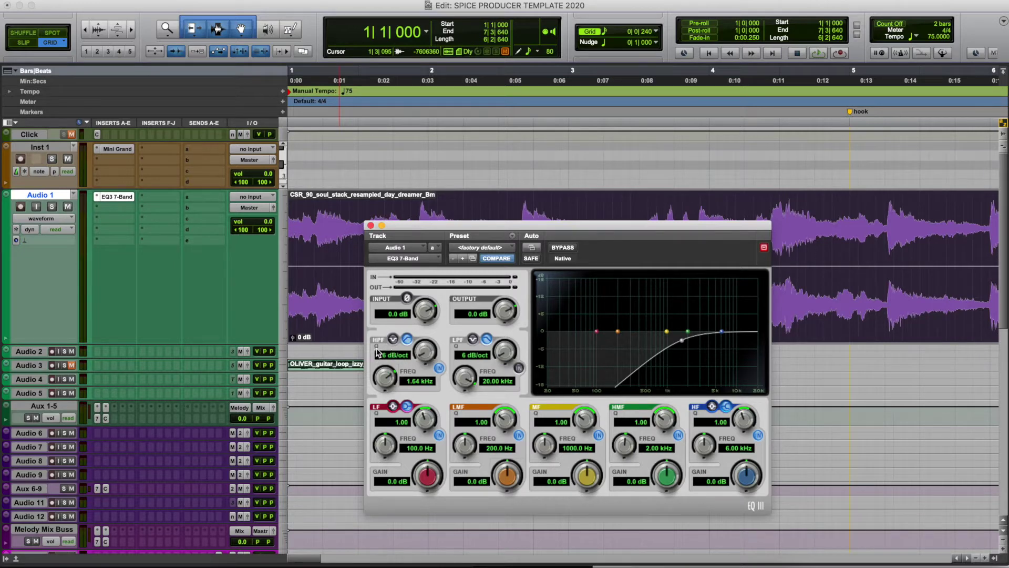
# Try a 24 dB/oct high-pass slope, return it to 6 dB/oct, and audition each setting on Audio 1.
pyautogui.moveTo(422, 358); pyautogui.dragTo(421, 276)
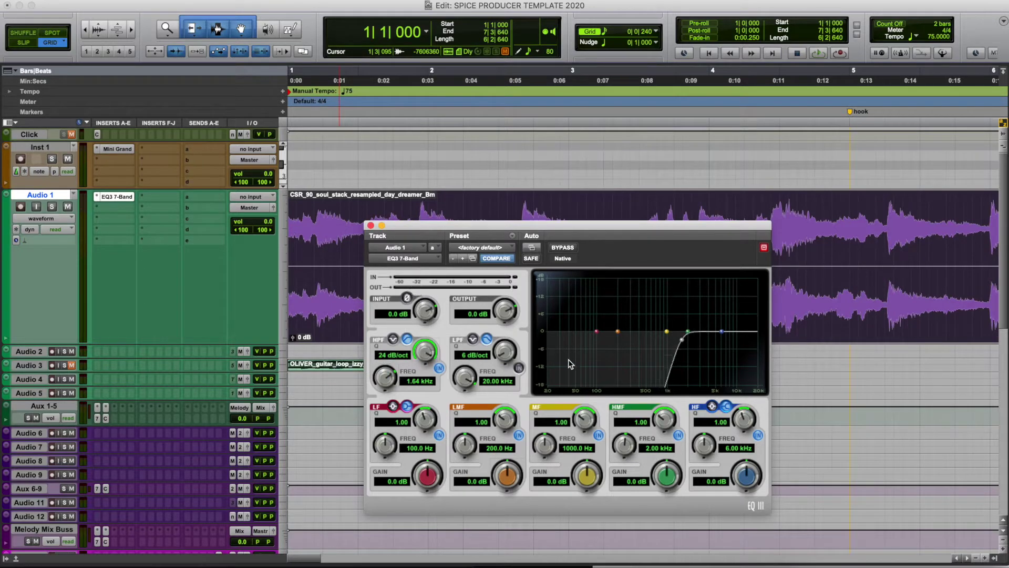
pyautogui.press('space')
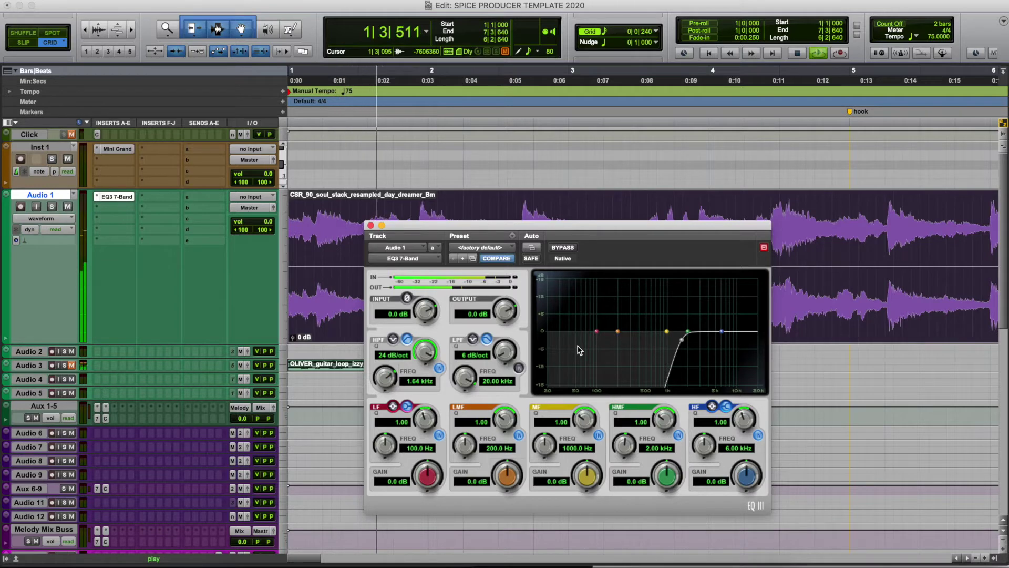
pyautogui.press('space')
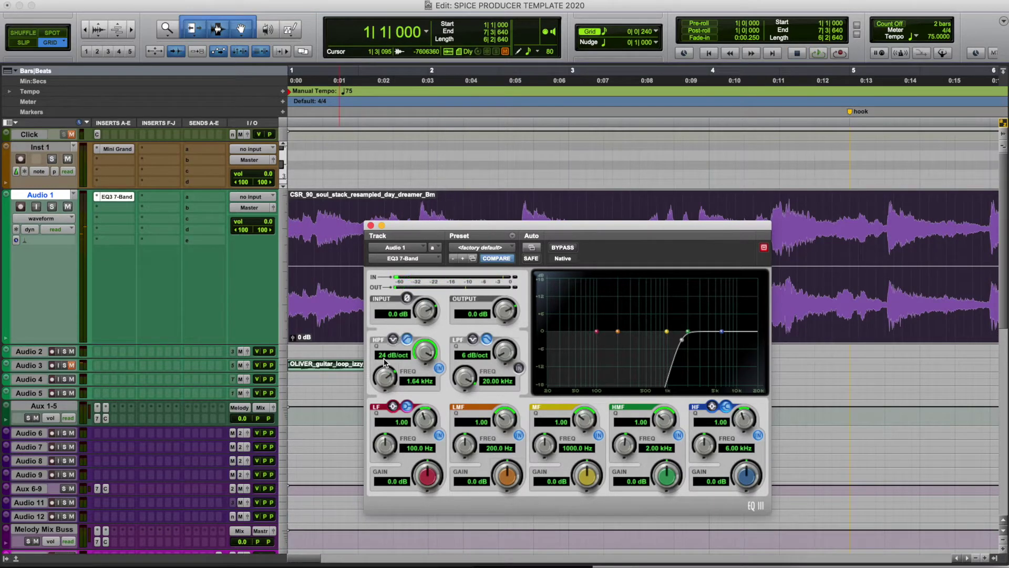
pyautogui.moveTo(425, 351); pyautogui.dragTo(427, 420)
pyautogui.press('space')
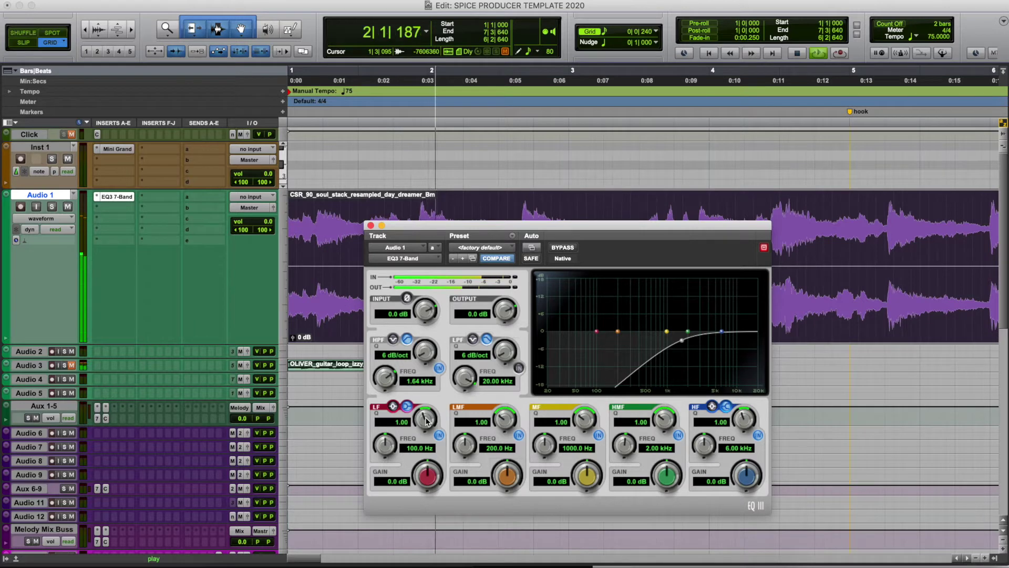
pyautogui.press('space')
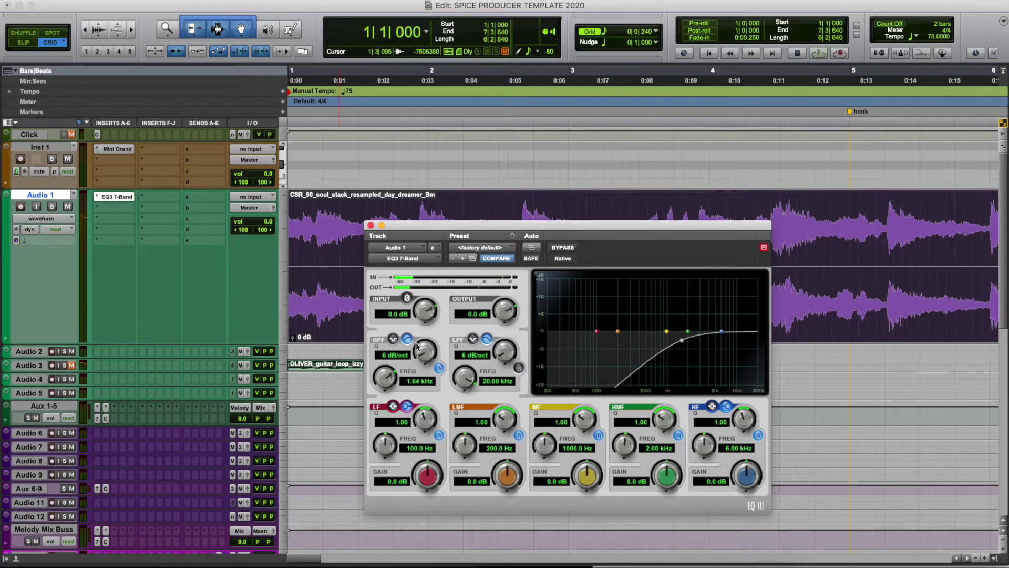
# Unmute Audio 3 and enlarge the track, moving the EQ window clear of the track controls.
pyautogui.moveTo(388, 229); pyautogui.dragTo(530, 237)
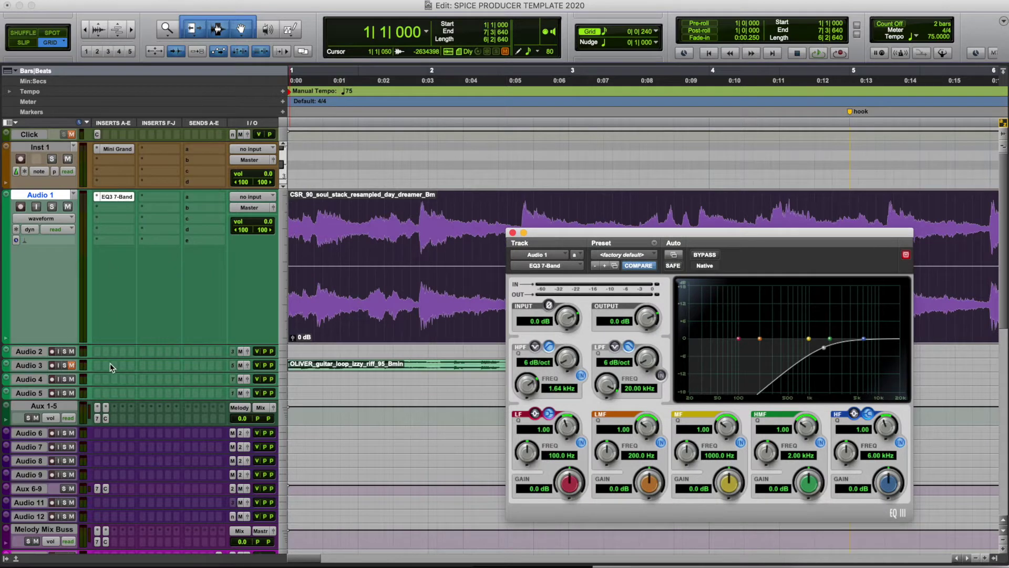
pyautogui.click(71, 365)
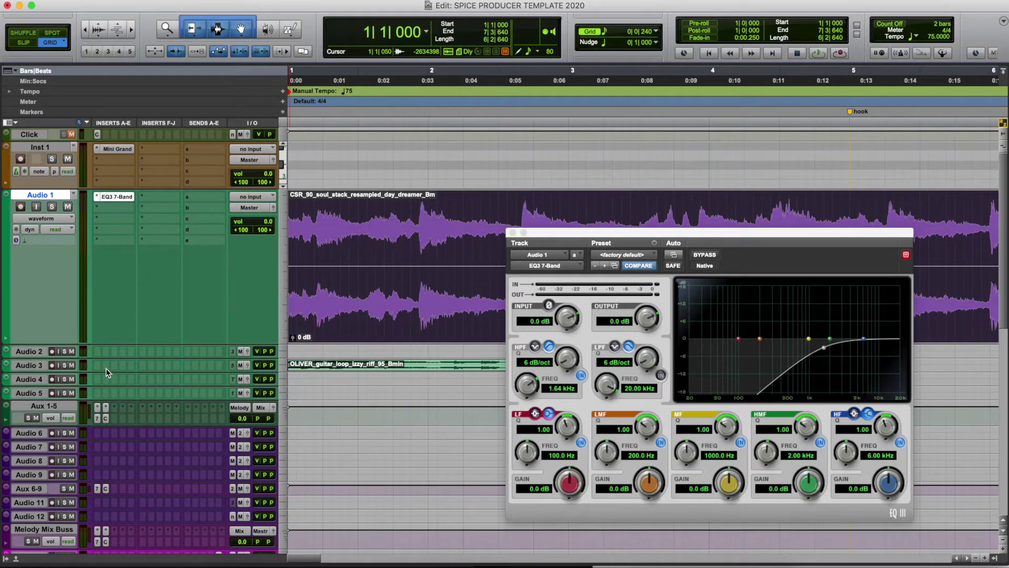
pyautogui.moveTo(106, 372); pyautogui.dragTo(108, 439)
# Move the EQ3 7-Band insert from Audio 1 to the first insert slot of Audio 3.
pyautogui.click(114, 197)
pyautogui.moveTo(114, 197); pyautogui.dragTo(113, 366)
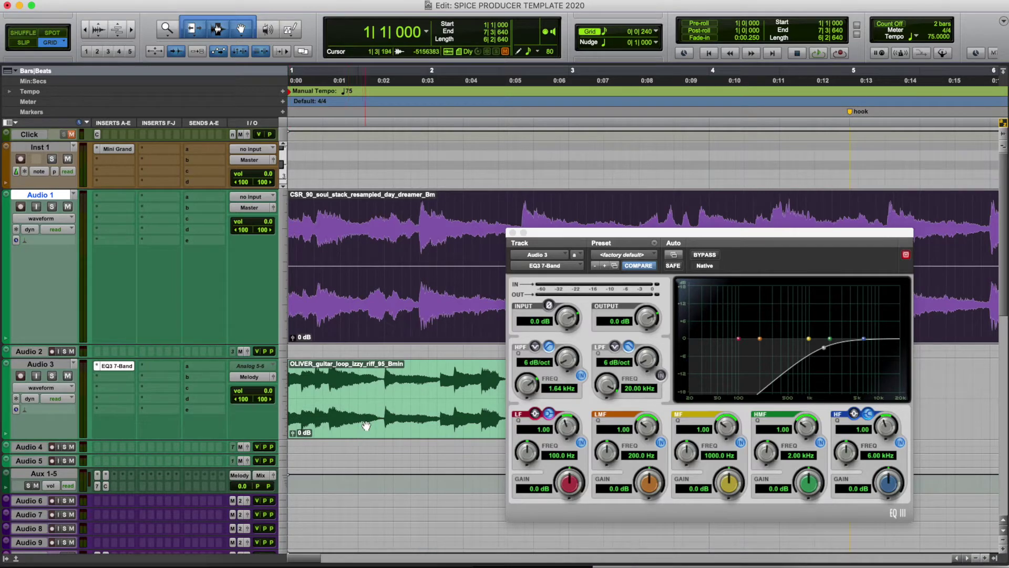
# Select the guitar loop clip, switch off the high-pass filter on Audio 3, and audition the session.
pyautogui.click(366, 426)
pyautogui.click(581, 375)
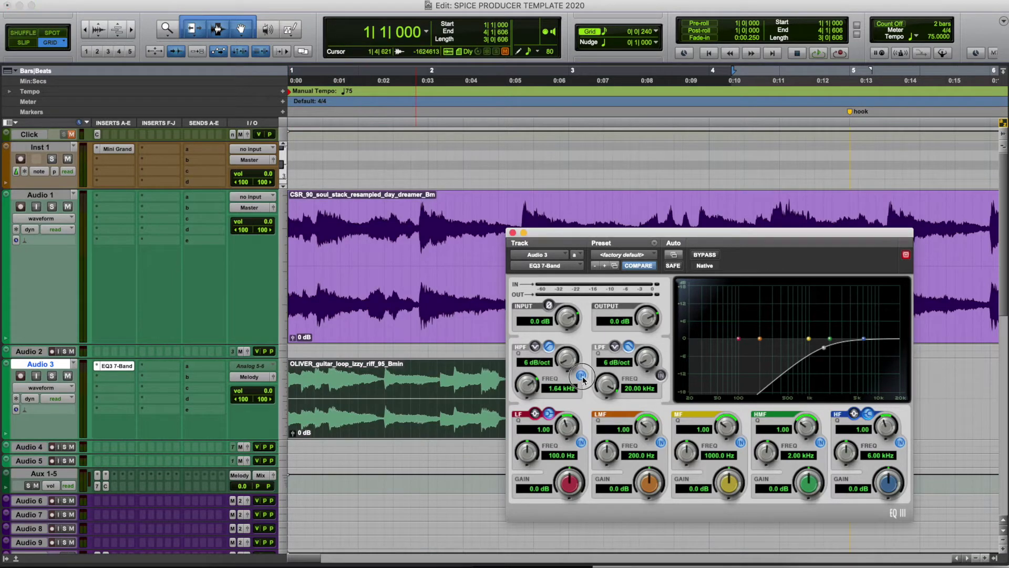
pyautogui.press('space')
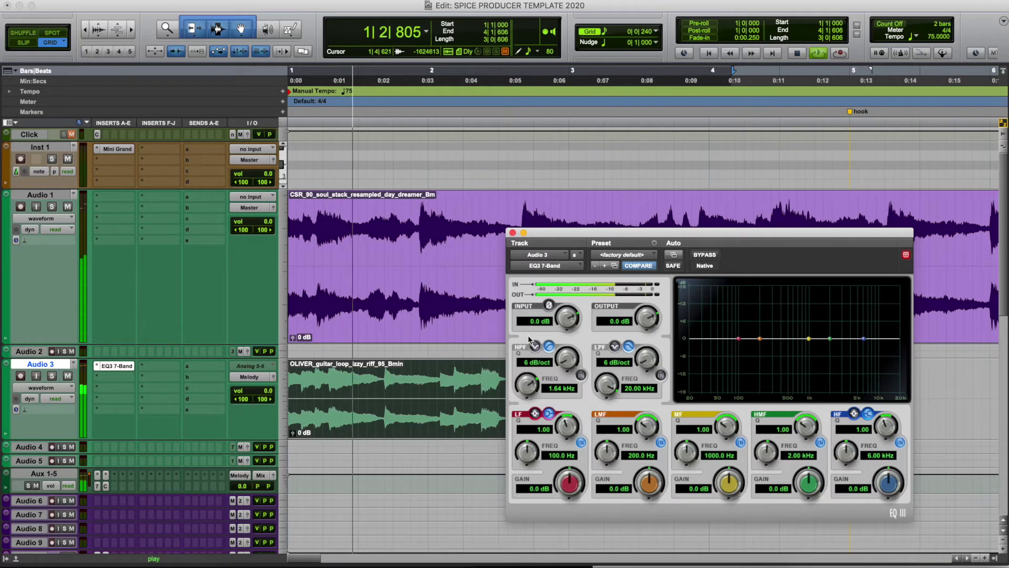
pyautogui.press('space')
# Mute Audio 1 and audition the unfiltered guitar loop alone, moving the EQ window up clear of the lower tracks.
pyautogui.click(69, 207)
pyautogui.press('space')
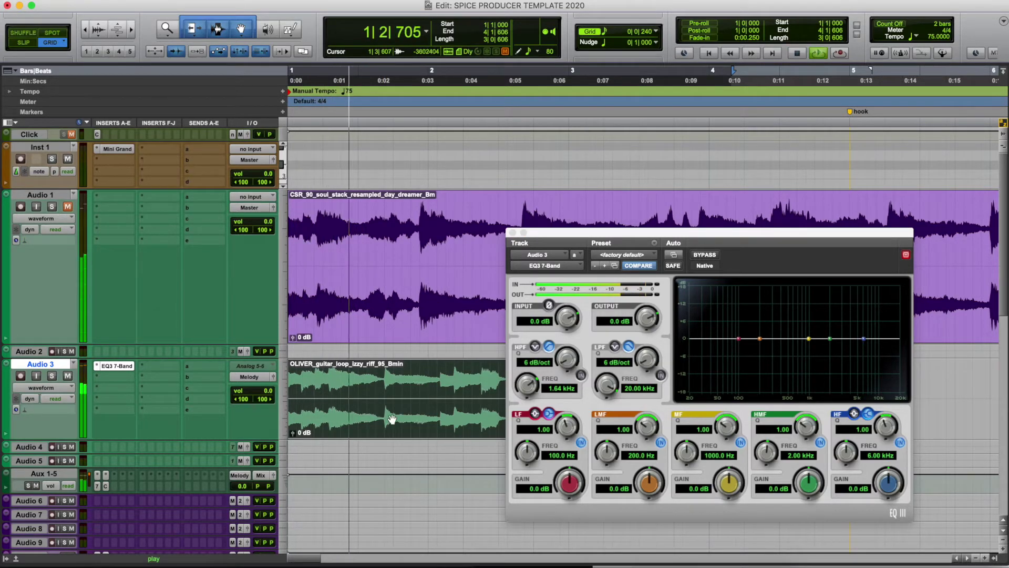
pyautogui.moveTo(589, 234); pyautogui.dragTo(543, 208)
pyautogui.press('space')
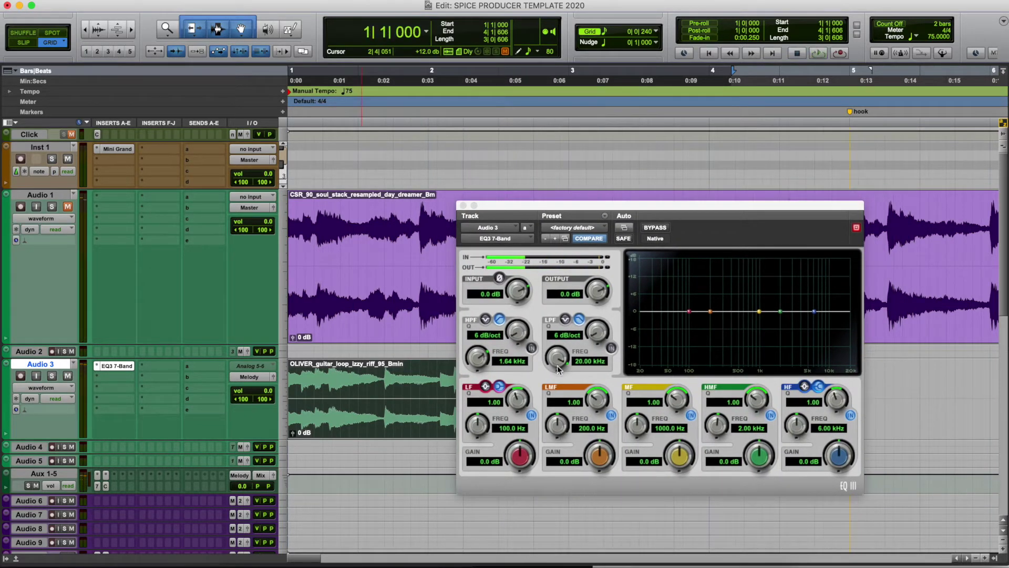
# Re-enable the high-pass filter on Audio 3 and audition the start of the guitar loop twice.
pyautogui.click(531, 349)
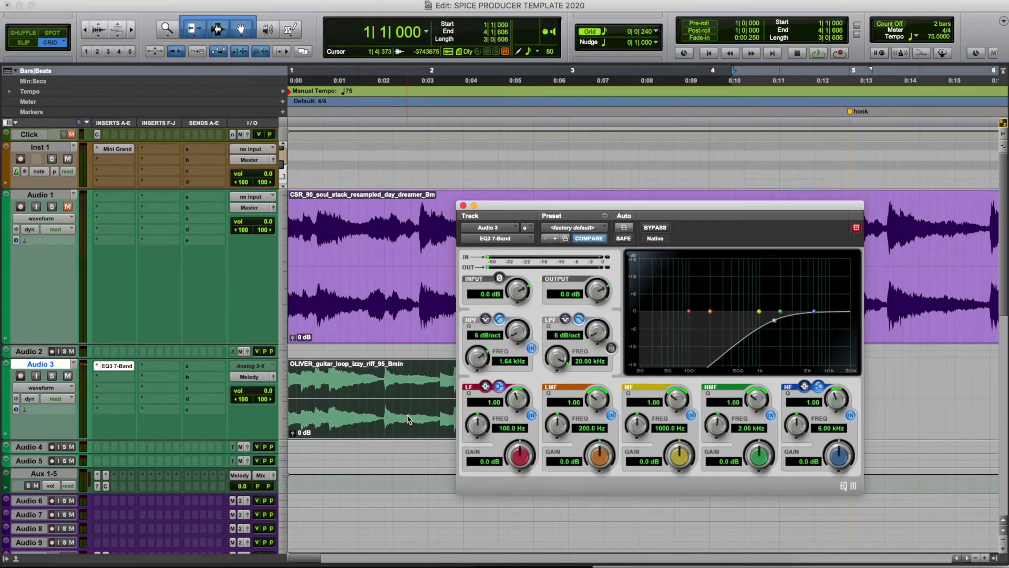
pyautogui.press('space')
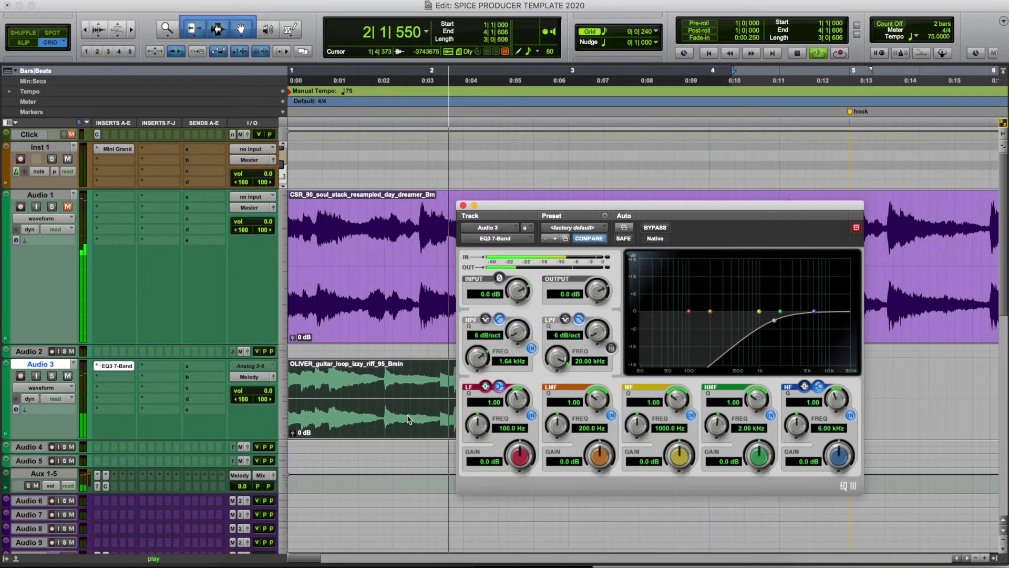
pyautogui.press('space')
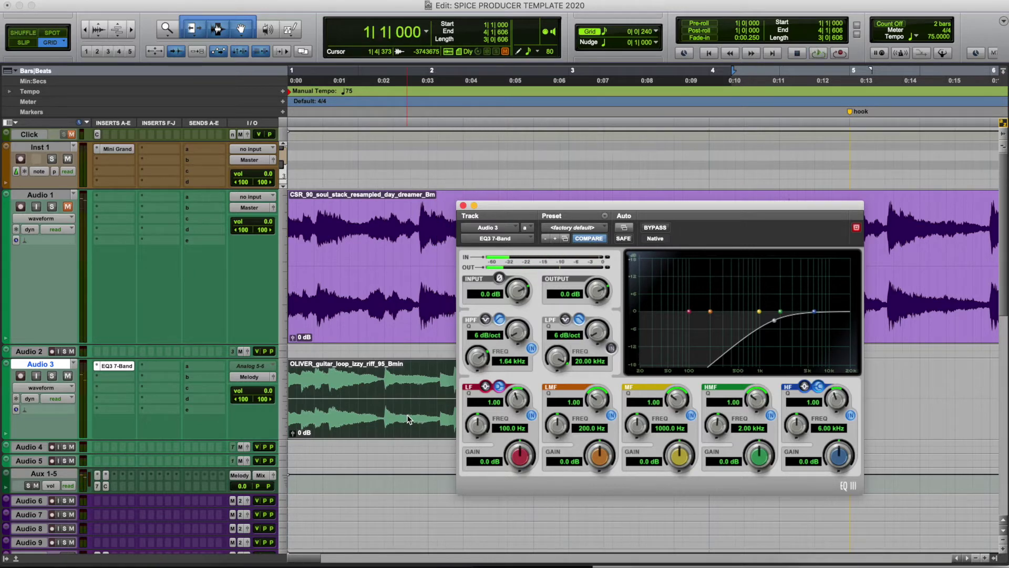
pyautogui.press('space')
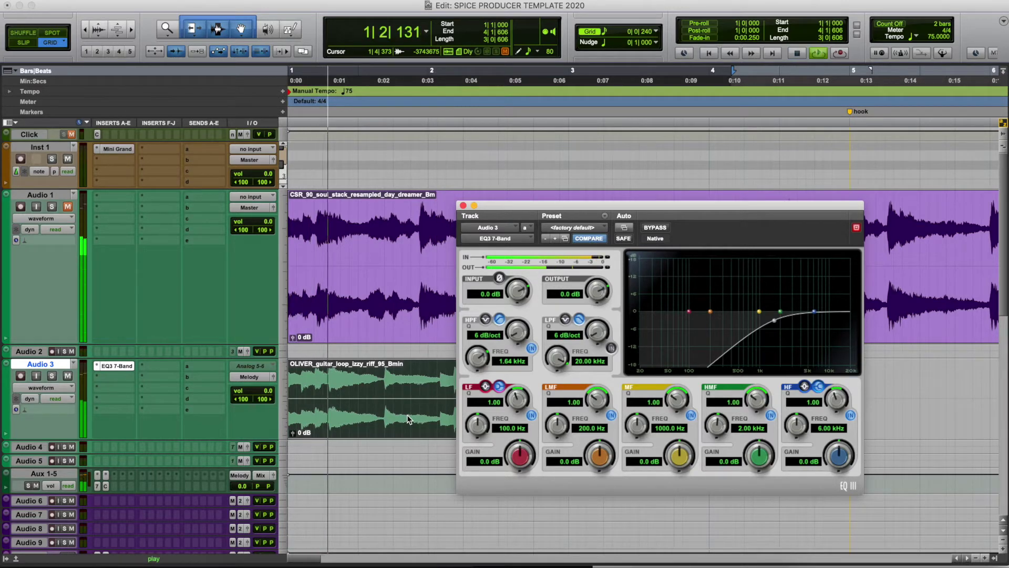
pyautogui.press('space')
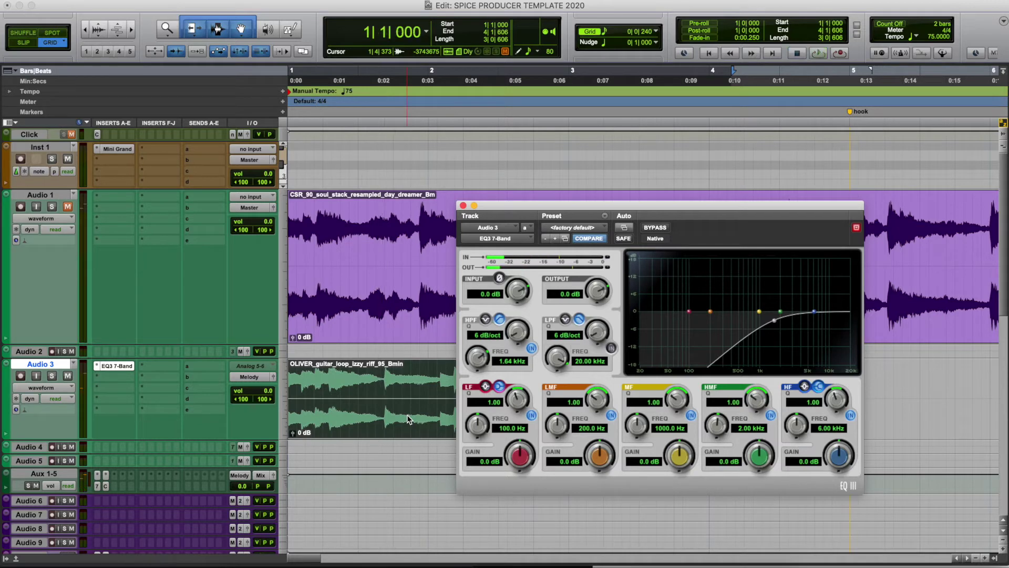
# During playback, lower the high-pass frequency to 1.37 kHz and try a 24 dB/oct slope before returning it to 6 dB/oct.
pyautogui.press('space')
pyautogui.moveTo(487, 363); pyautogui.dragTo(476, 396)
pyautogui.moveTo(518, 332); pyautogui.dragTo(515, 272)
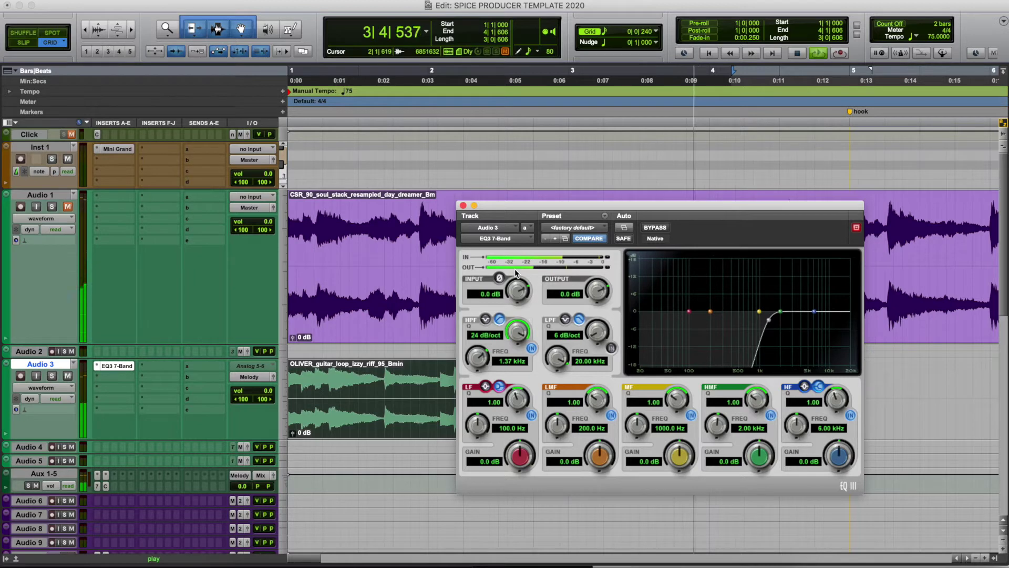
pyautogui.moveTo(517, 324); pyautogui.dragTo(519, 405)
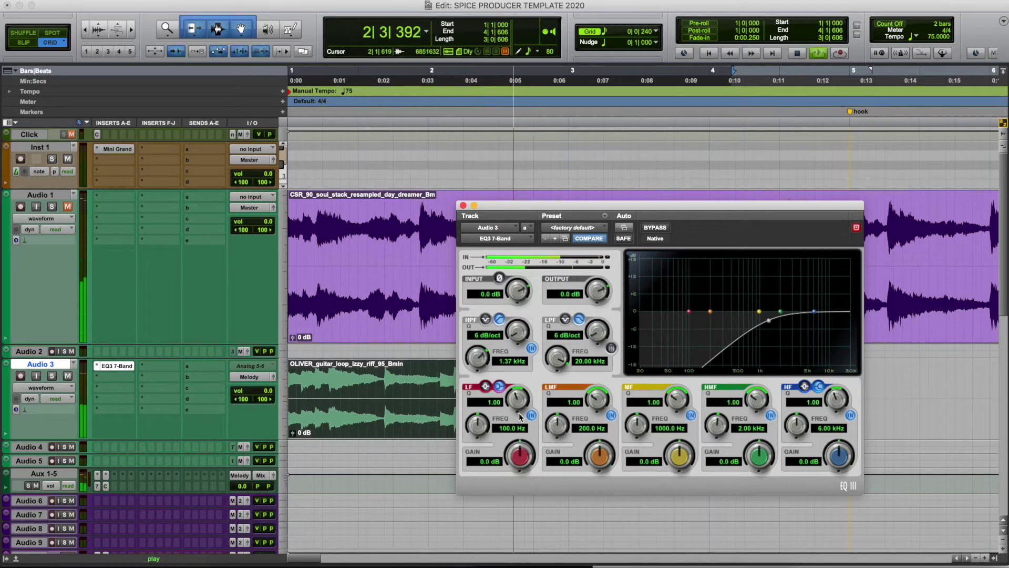
pyautogui.press('space')
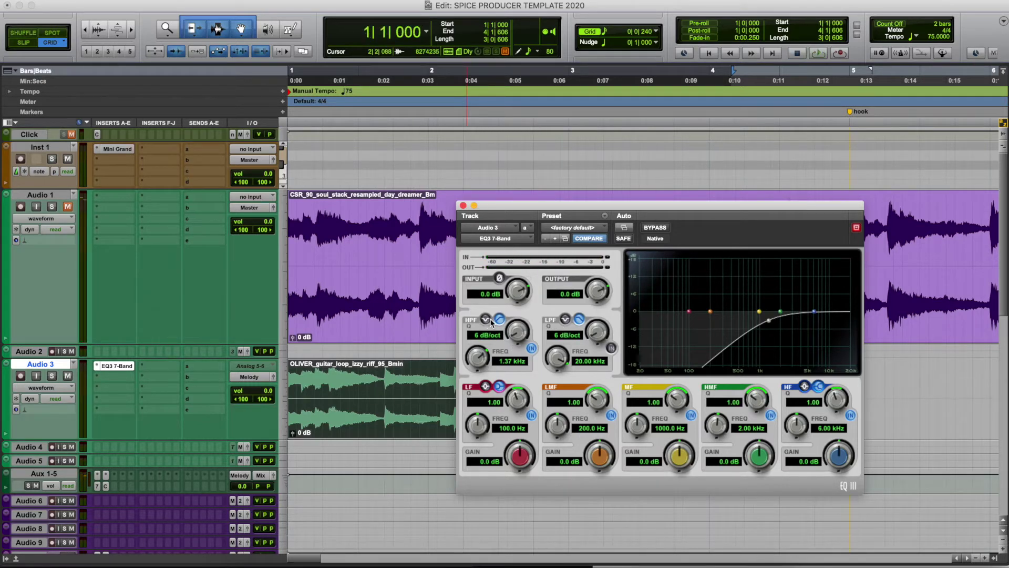
# Replace the high-pass filter on Audio 3 with a low-pass filter at 12 dB/oct and 509.2 Hz.
pyautogui.click(532, 348)
pyautogui.click(612, 347)
pyautogui.moveTo(595, 340); pyautogui.dragTo(596, 298)
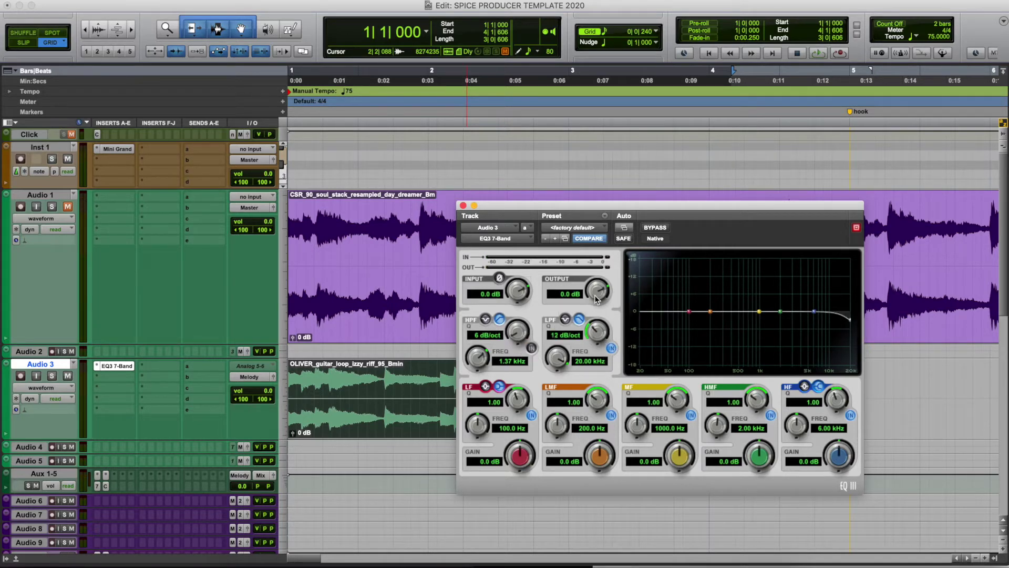
pyautogui.moveTo(559, 358); pyautogui.dragTo(565, 432)
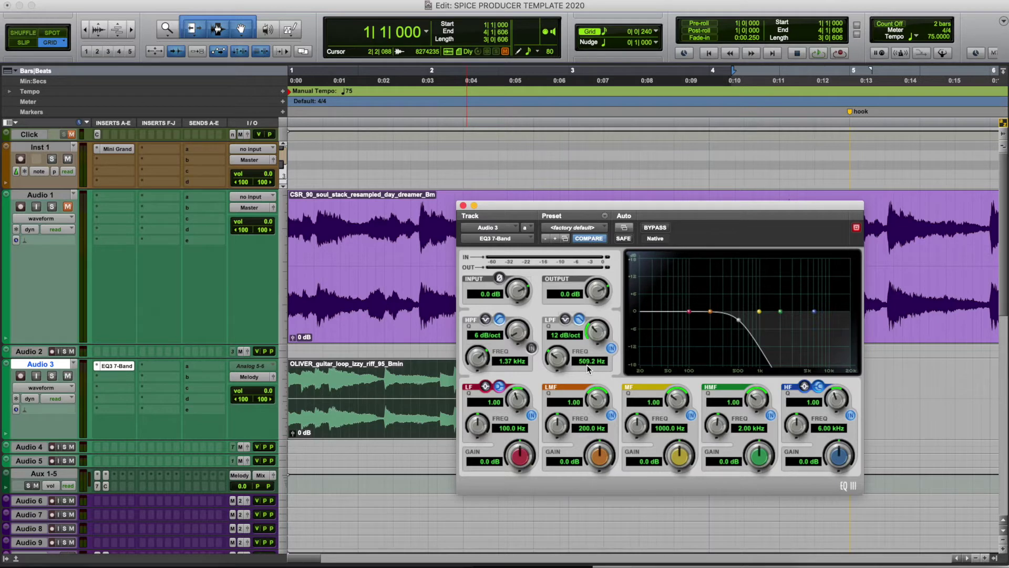
# Lower the low-pass frequency to 365.1 Hz during playback and audition the guitar loop again.
pyautogui.press('space')
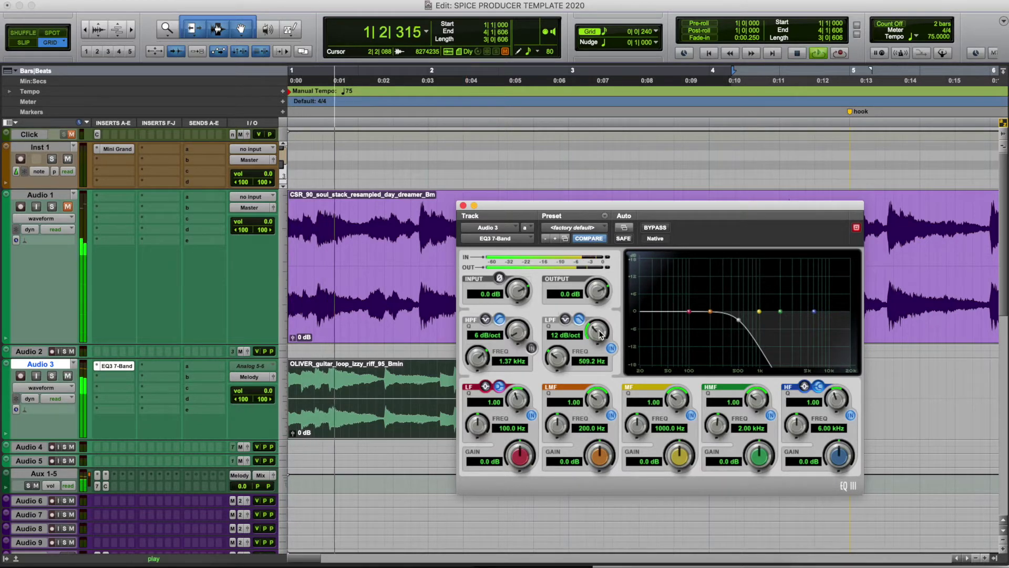
pyautogui.moveTo(559, 367); pyautogui.dragTo(556, 380)
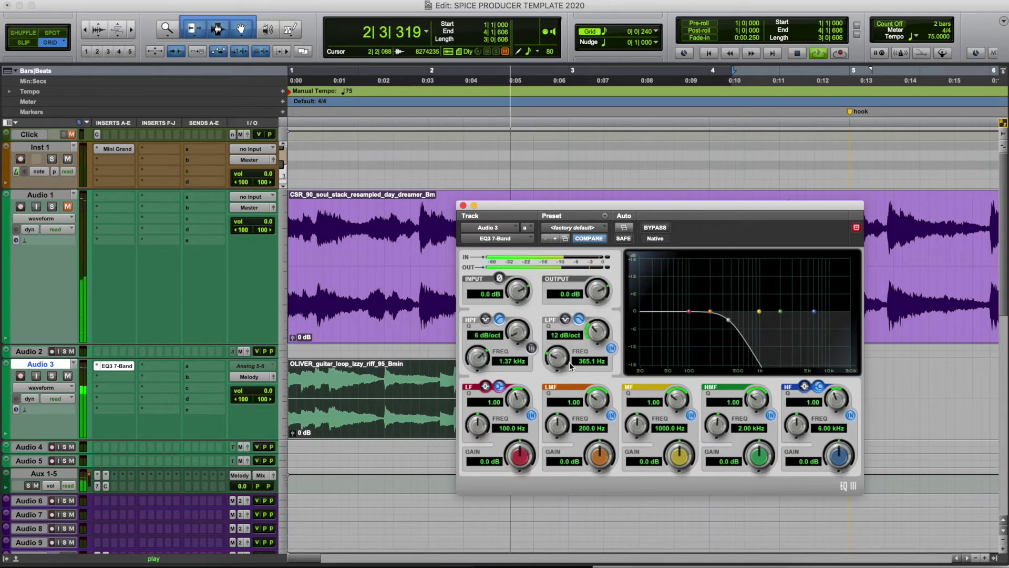
pyautogui.press('space')
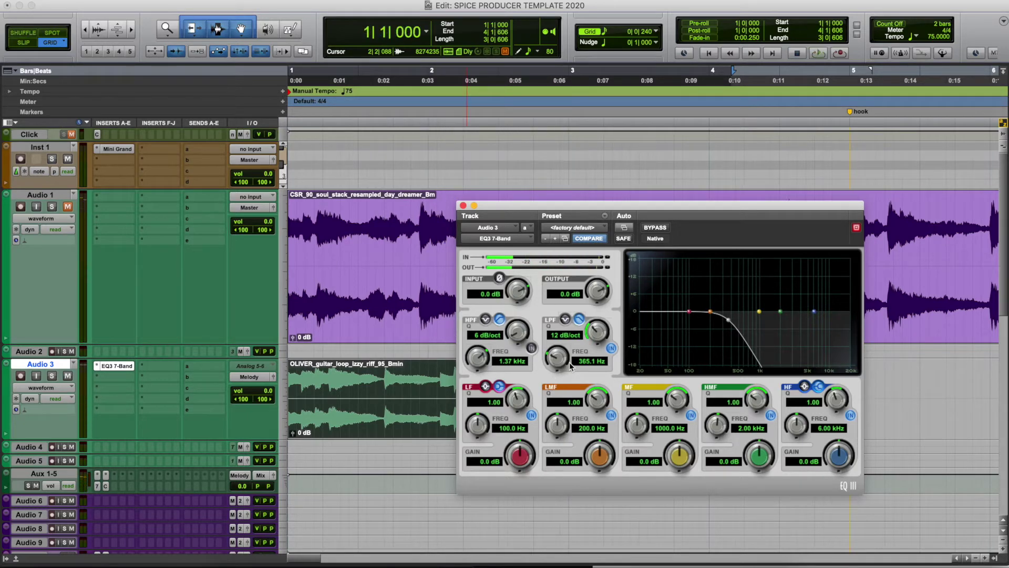
pyautogui.press('space')
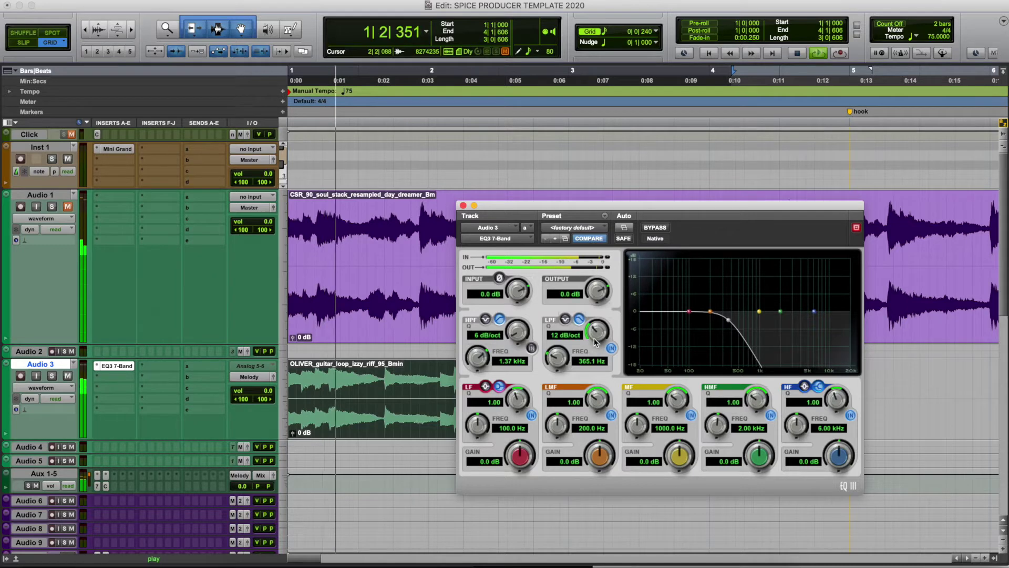
pyautogui.press('space')
# Audition low-pass slopes of 18, 24 and 6 dB/oct on the guitar loop, ending at 24 dB/oct.
pyautogui.scroll(1, 591, 335)
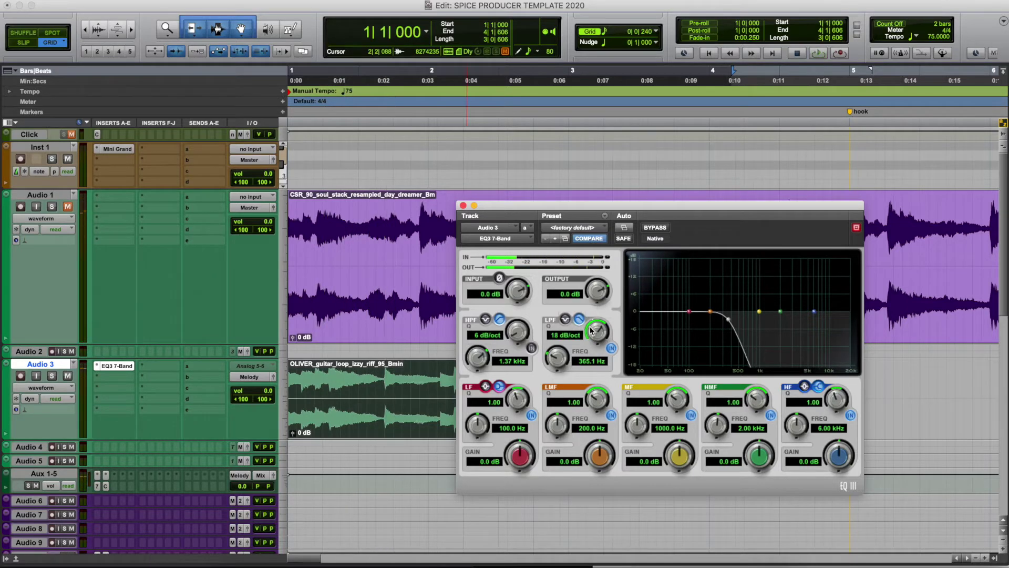
pyautogui.press('space')
pyautogui.scroll(1, 591, 336)
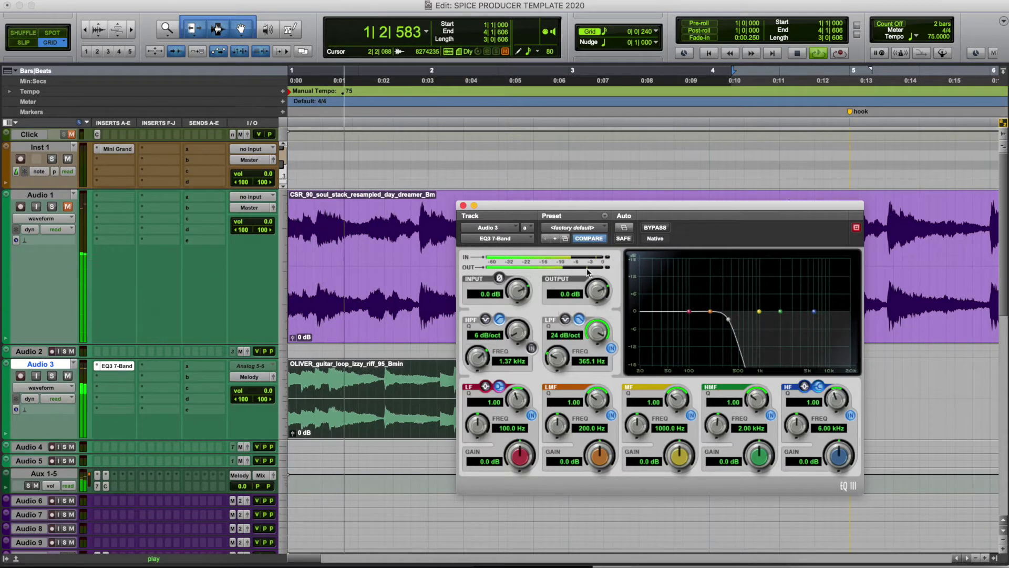
pyautogui.scroll(-3, 596, 331)
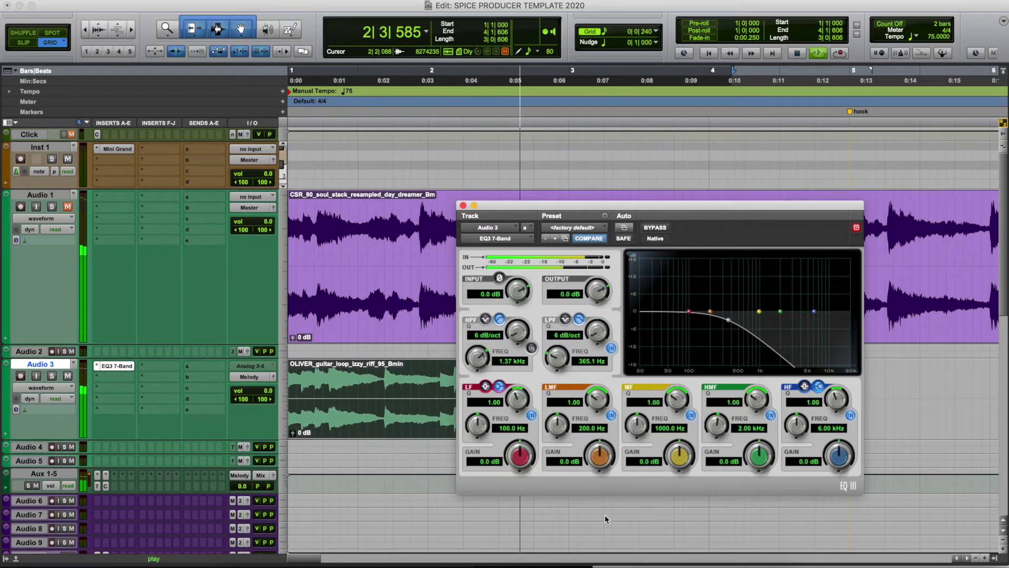
pyautogui.scroll(3, 594, 333)
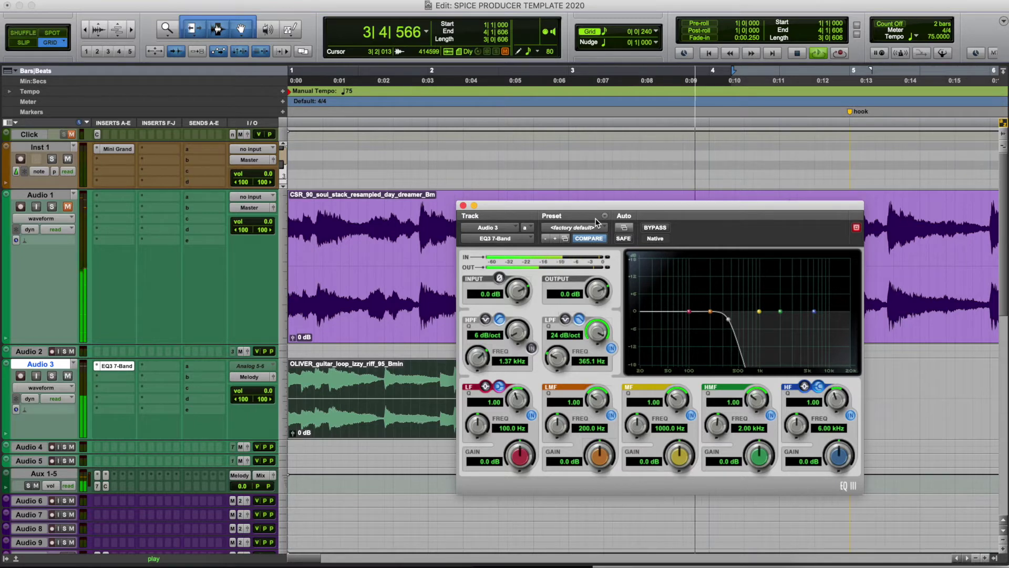
pyautogui.press('space')
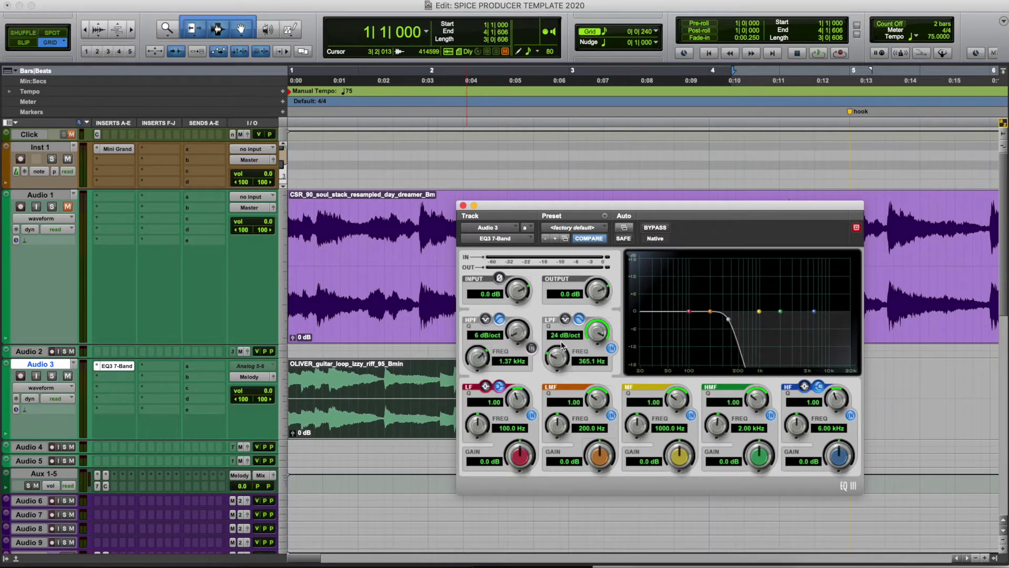
# Toggle the low-pass filter off and on, and switch it to notch mode.
pyautogui.click(611, 349)
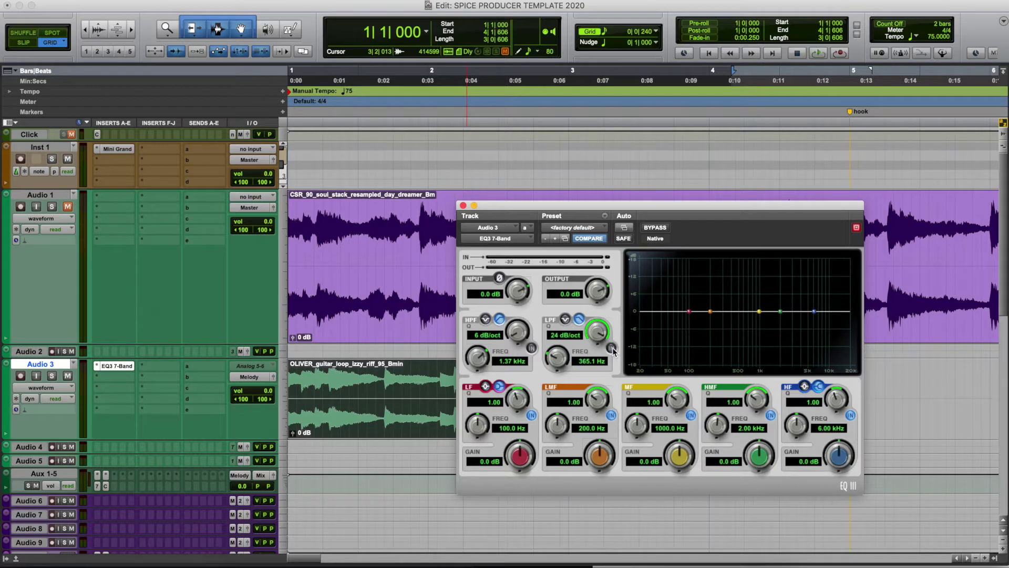
pyautogui.click(612, 348)
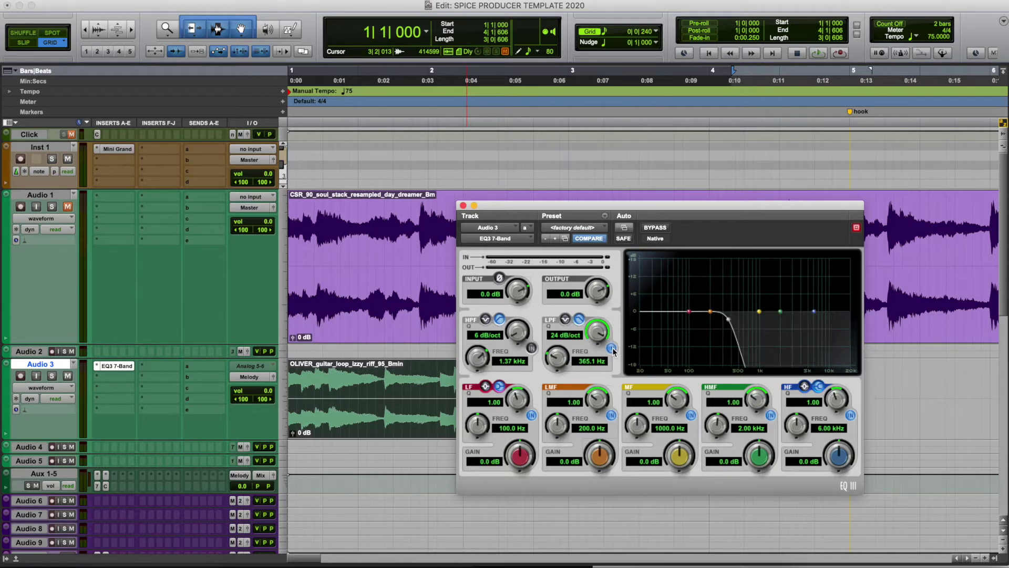
pyautogui.click(565, 319)
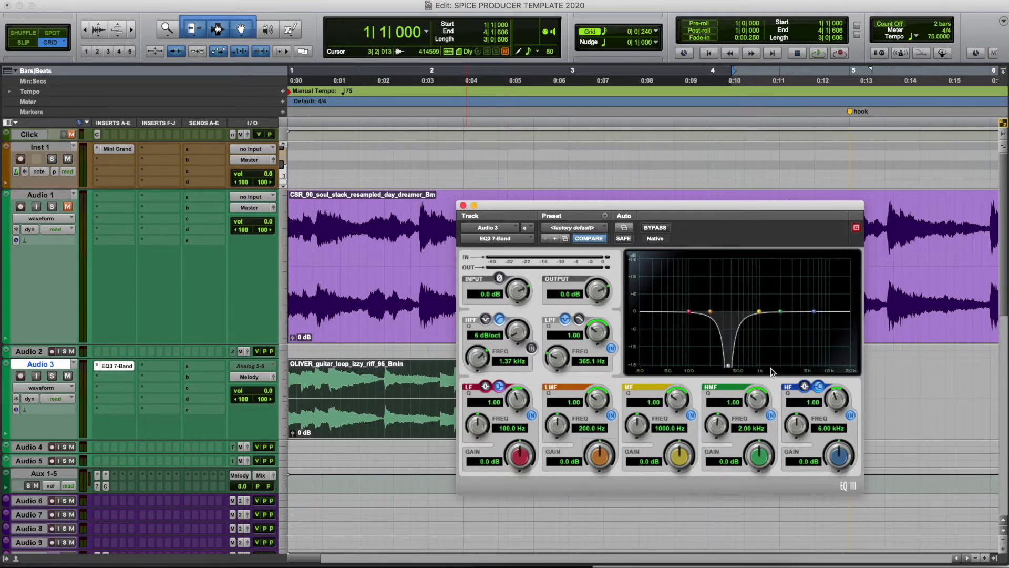
# Sweep the notch down to 120.0 Hz during playback, and return the filter to low-pass mode.
pyautogui.press('space')
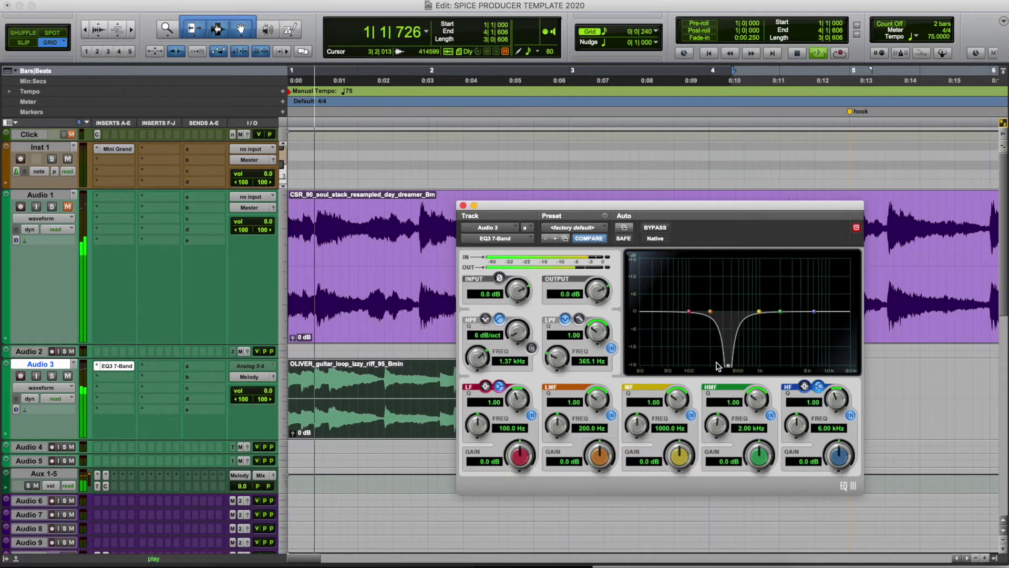
pyautogui.moveTo(729, 365); pyautogui.dragTo(668, 369)
pyautogui.press('space')
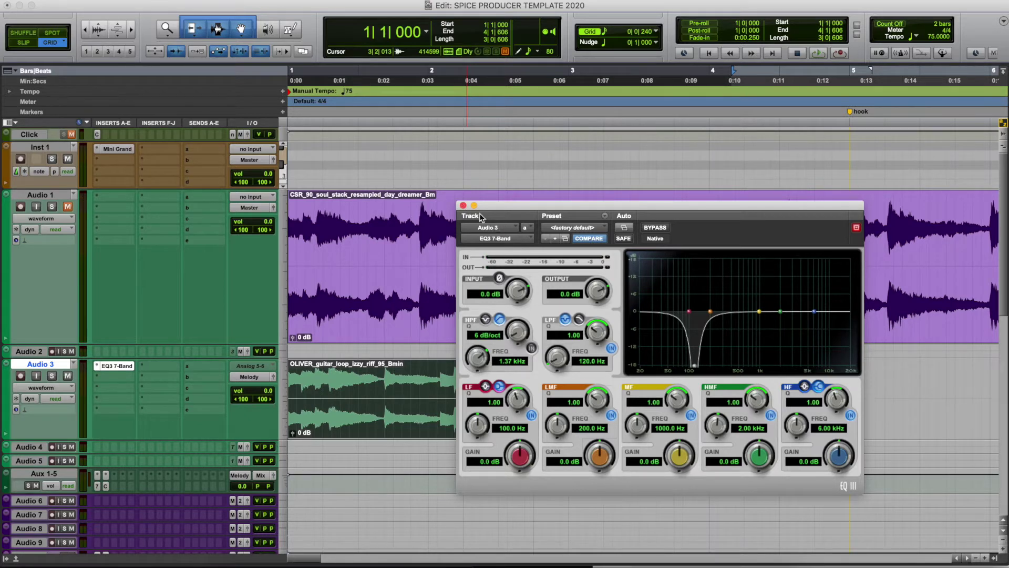
pyautogui.click(578, 319)
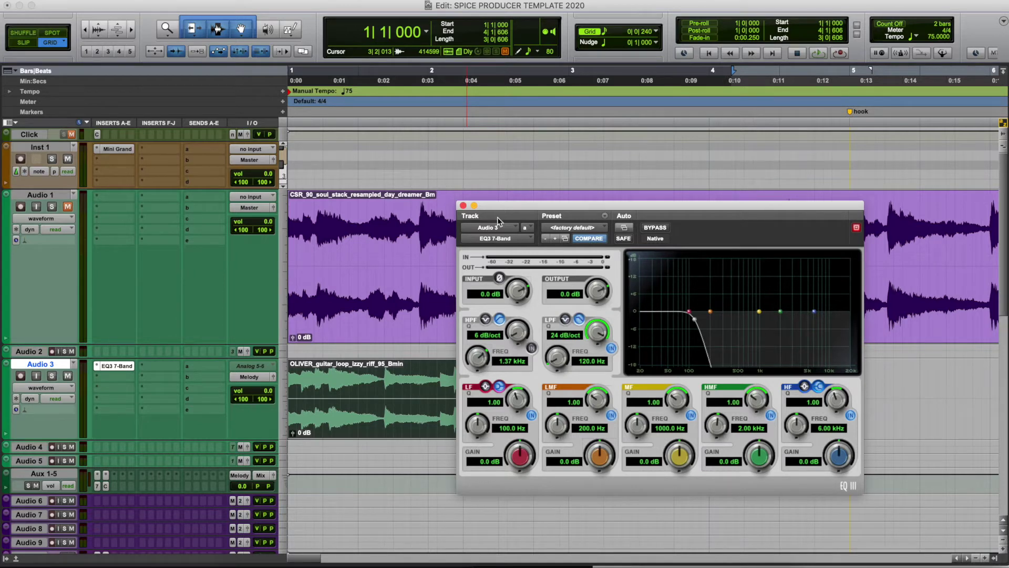
# Reopen Audio 3's EQ and combine a 431.1 Hz high-pass with a 1.57 kHz low-pass, both at 24 dB/oct.
pyautogui.click(462, 205)
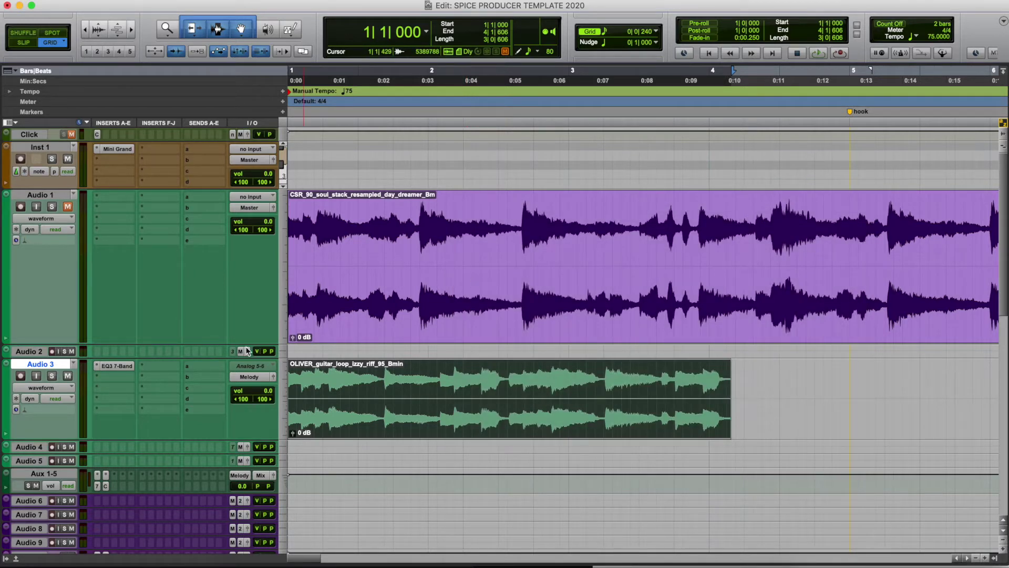
pyautogui.click(124, 370)
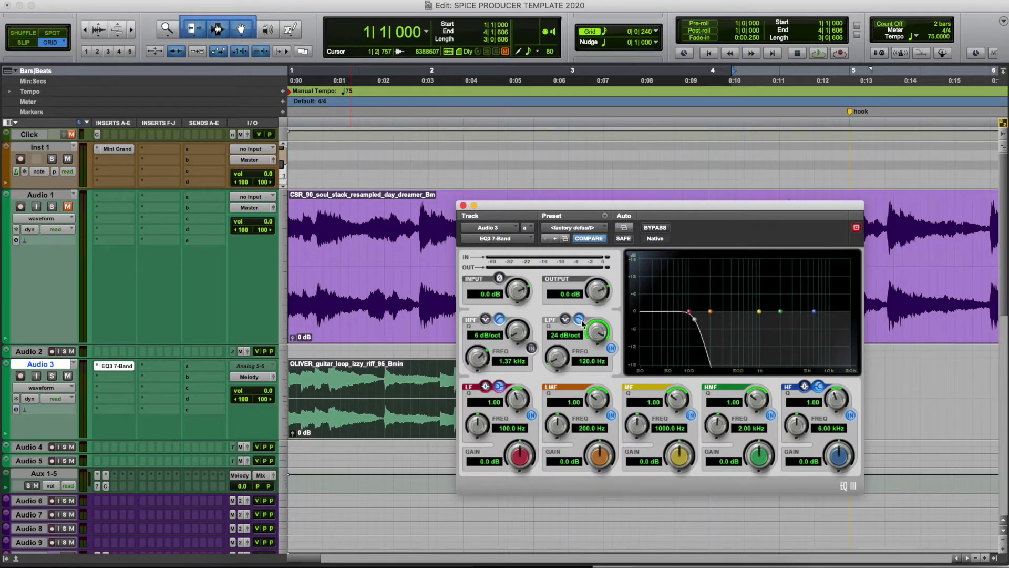
pyautogui.moveTo(557, 359); pyautogui.dragTo(555, 332)
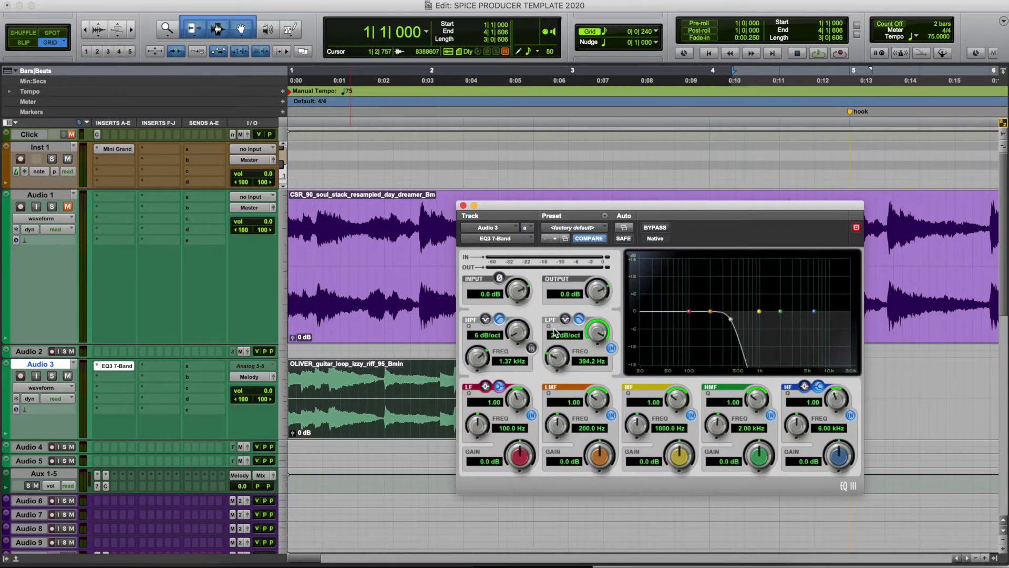
pyautogui.moveTo(484, 359); pyautogui.dragTo(516, 345)
pyautogui.click(532, 348)
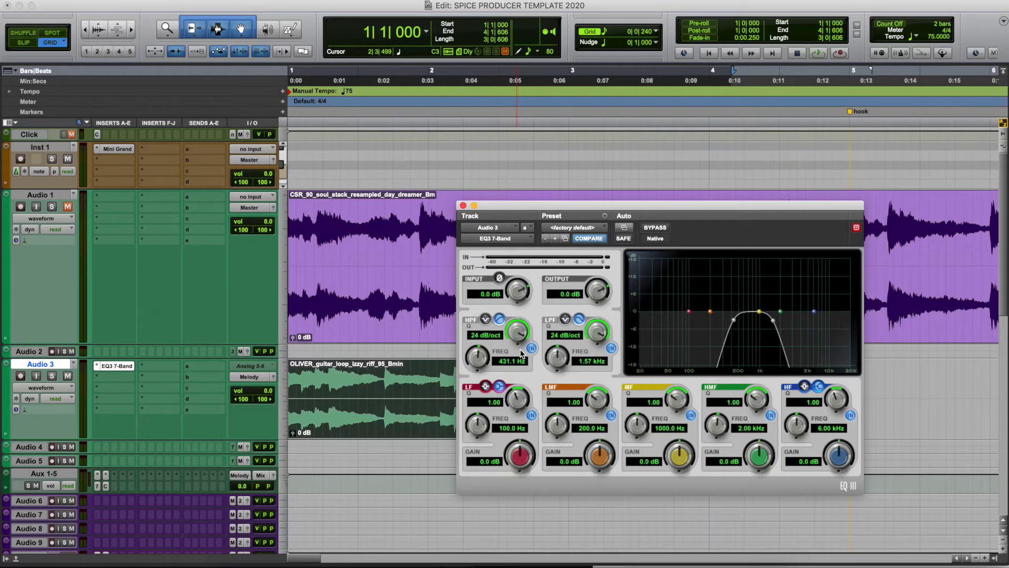
# Play the guitar loop while switching the high-pass and low-pass filters off and on in turn, and close the EQ.
pyautogui.press('space')
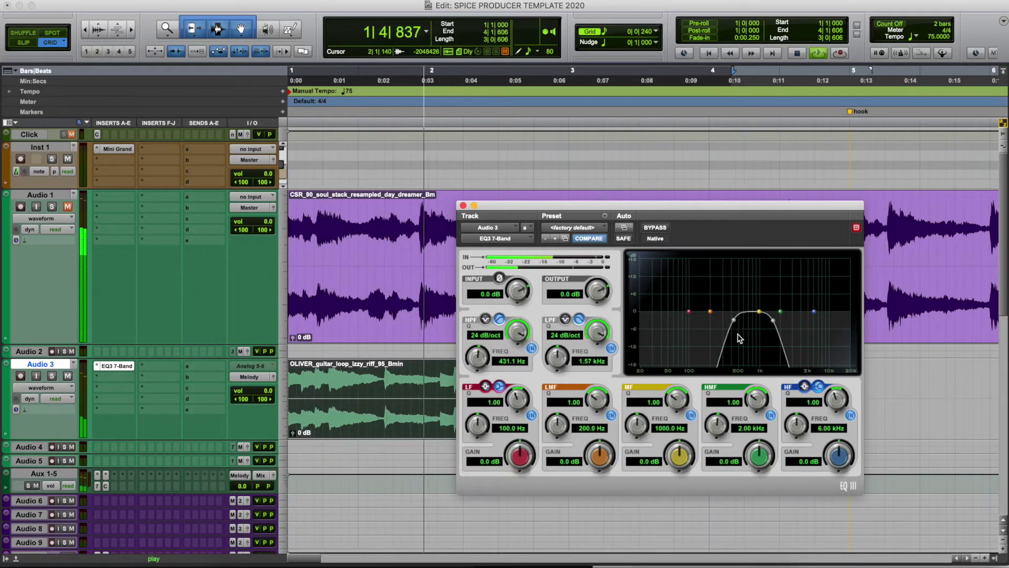
pyautogui.click(532, 347)
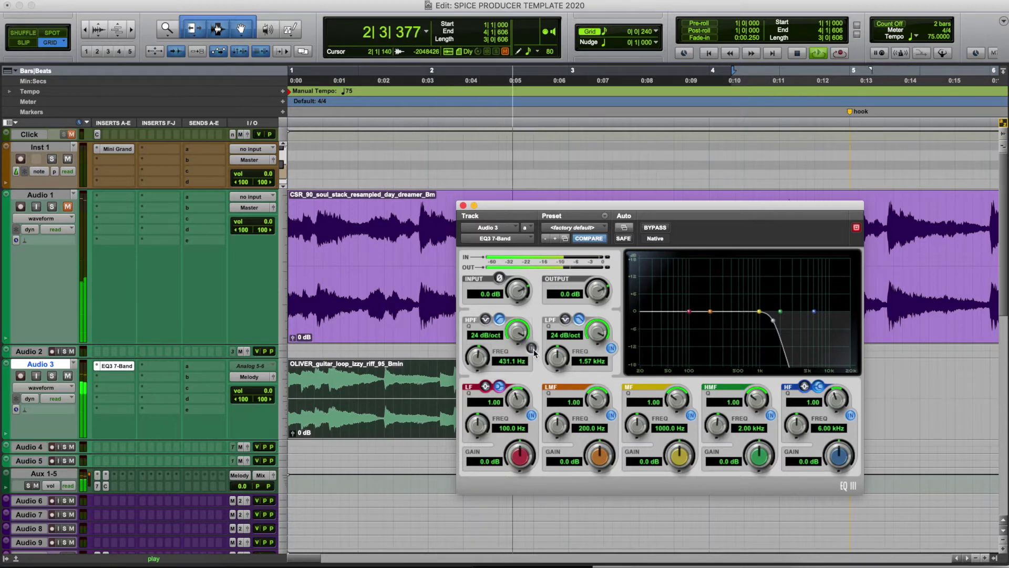
pyautogui.click(611, 348)
pyautogui.click(612, 348)
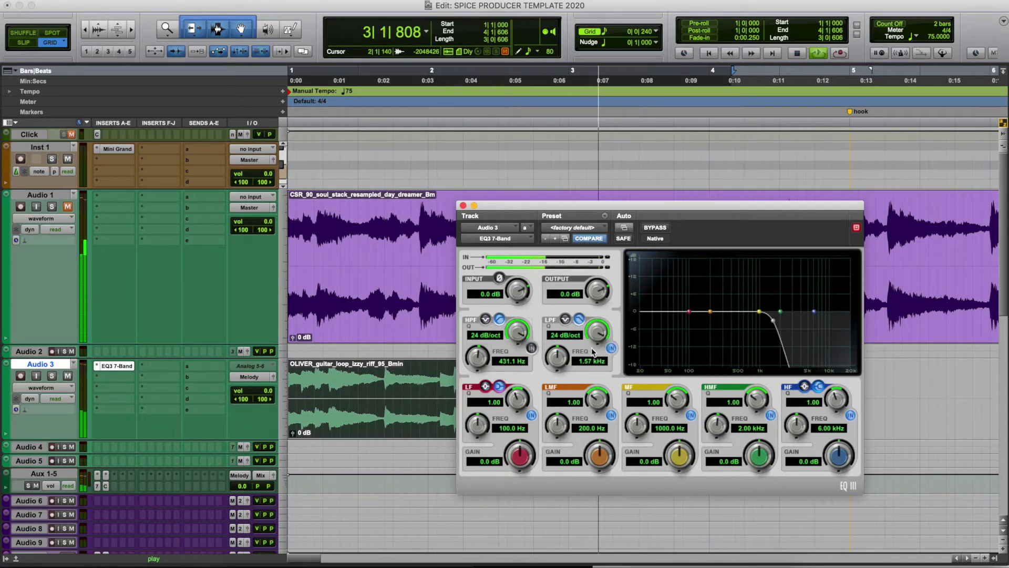
pyautogui.click(532, 348)
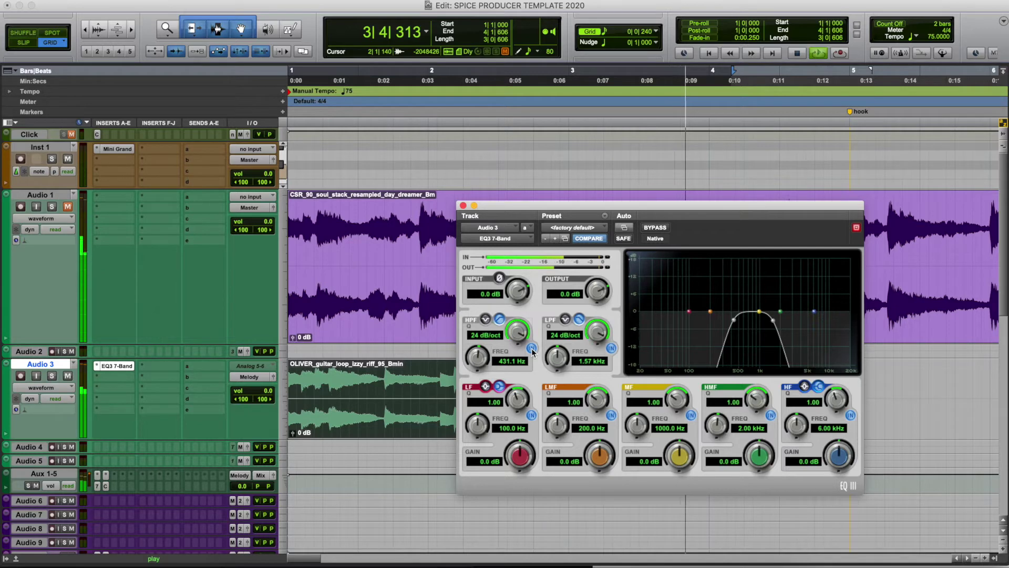
pyautogui.press('space')
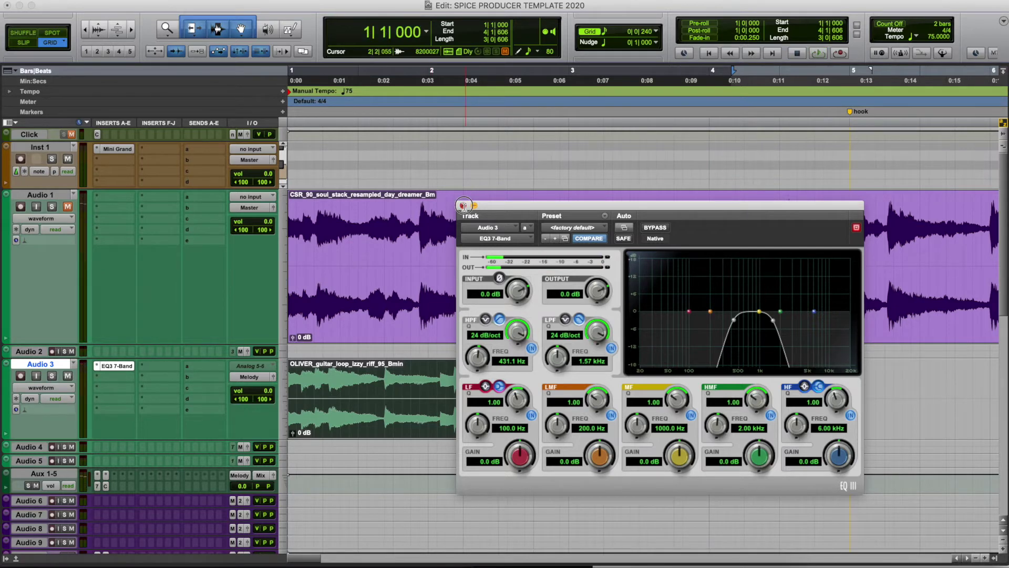
pyautogui.click(463, 205)
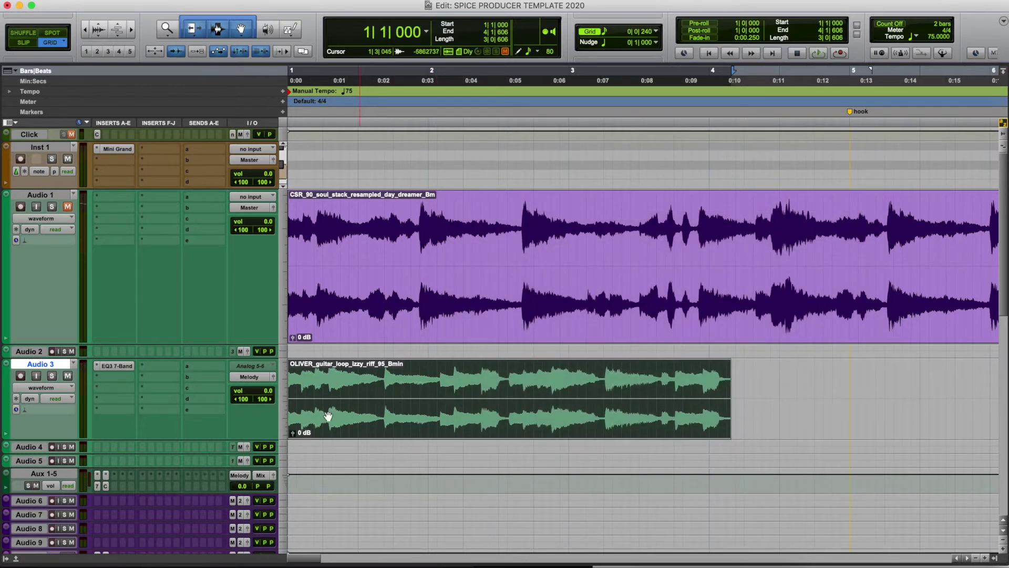
# Reopen Audio 3's EQ3 7-Band and add Low-Pass Enable to its automated plug-in parameters.
pyautogui.click(116, 365)
pyautogui.click(624, 229)
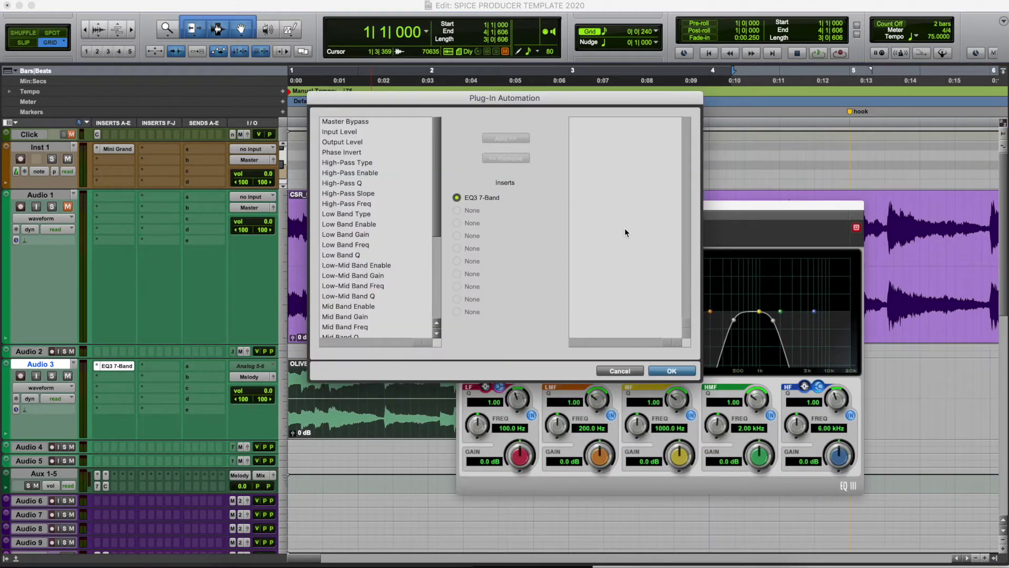
pyautogui.click(637, 372)
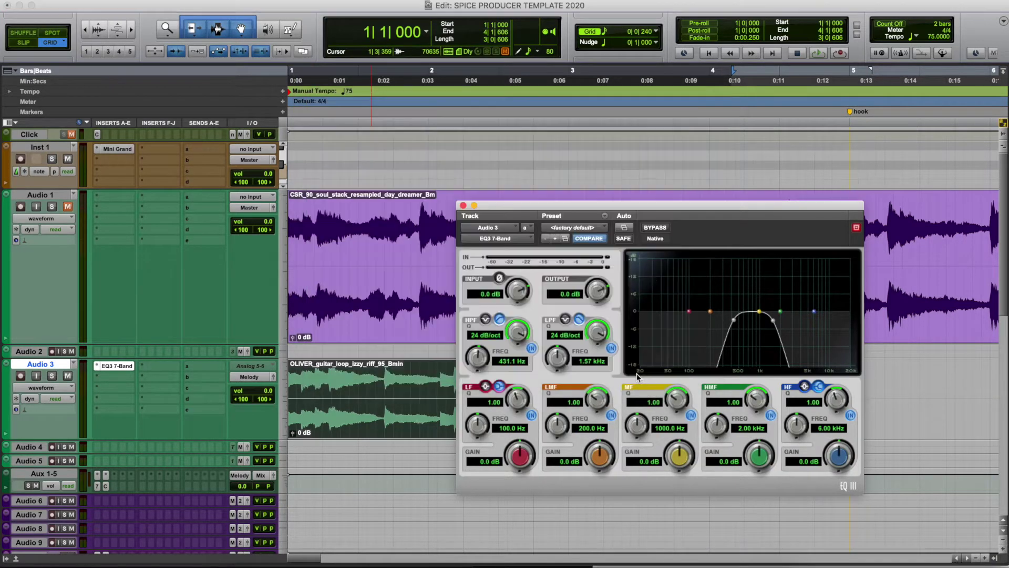
pyautogui.click(624, 229)
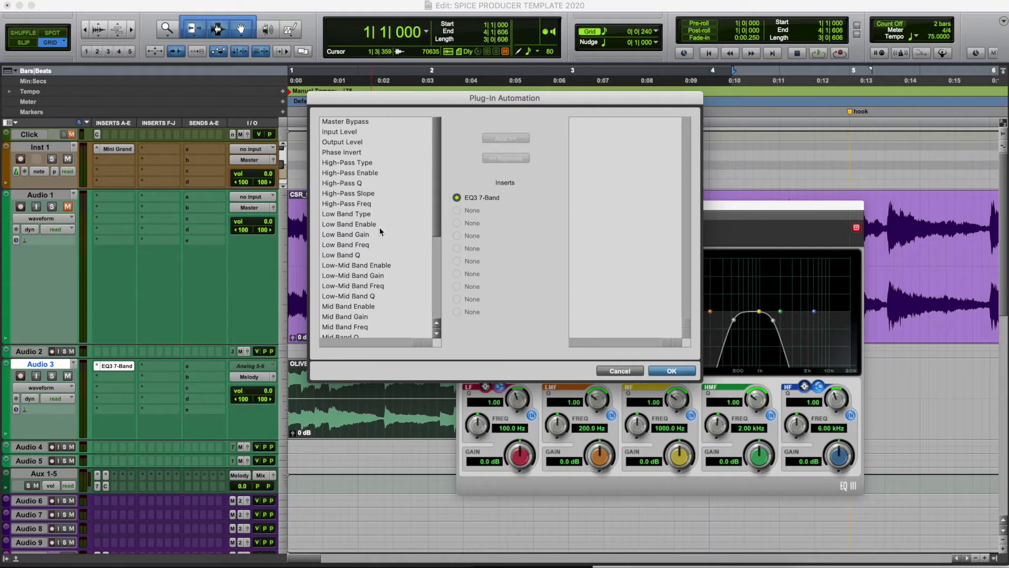
pyautogui.moveTo(437, 182); pyautogui.dragTo(432, 288)
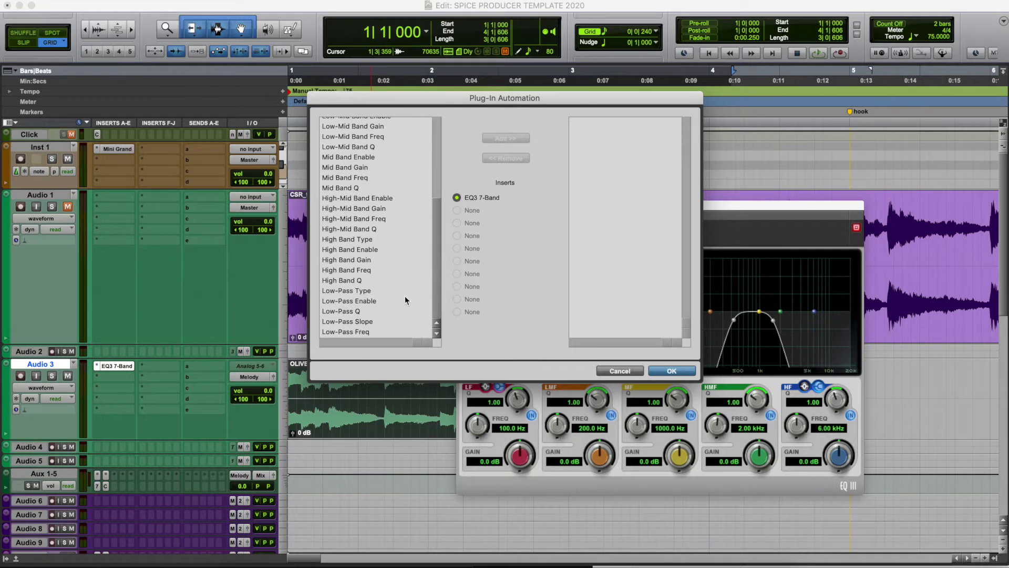
pyautogui.click(351, 301)
pyautogui.click(497, 138)
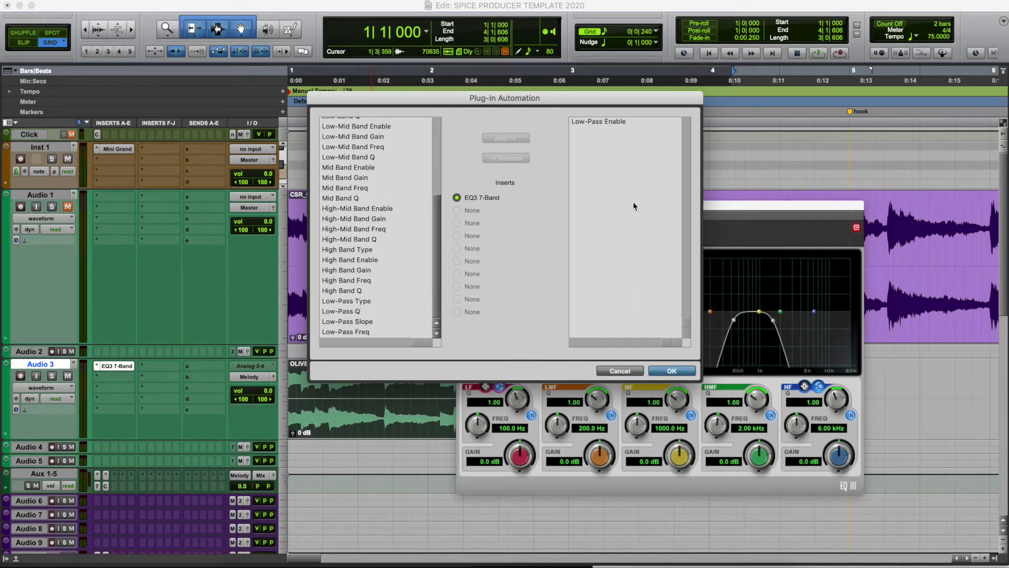
pyautogui.click(669, 370)
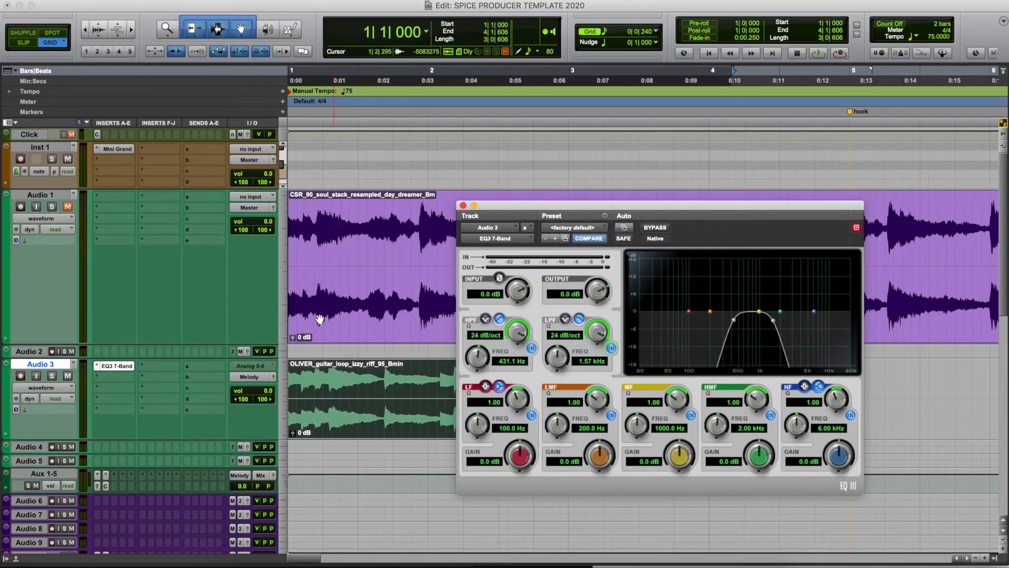
# Show Audio 3's Low-Pass Enable automation lane and set it to off from the start to 1|4|480.
pyautogui.click(60, 392)
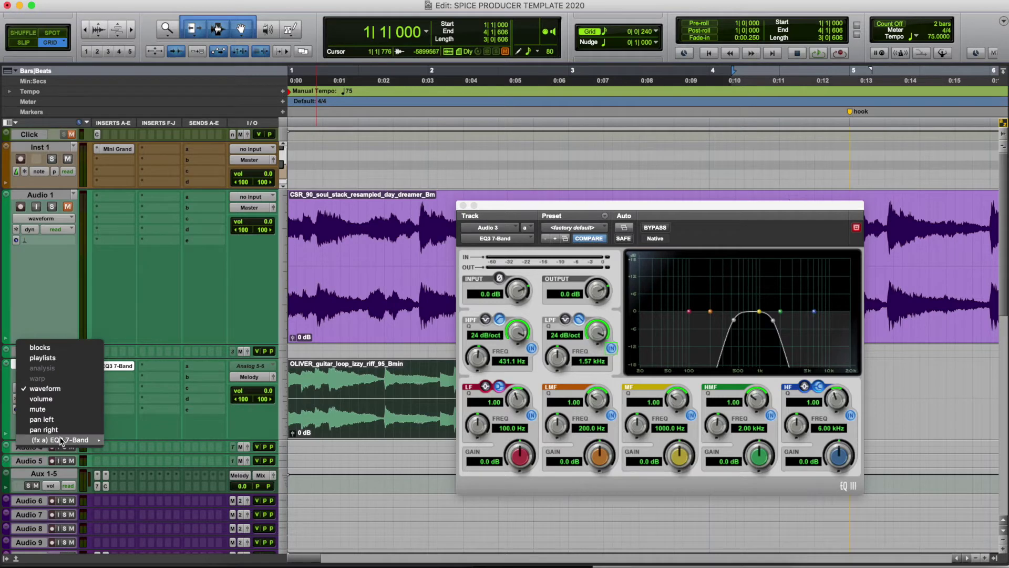
pyautogui.moveTo(63, 440)
pyautogui.click(165, 443)
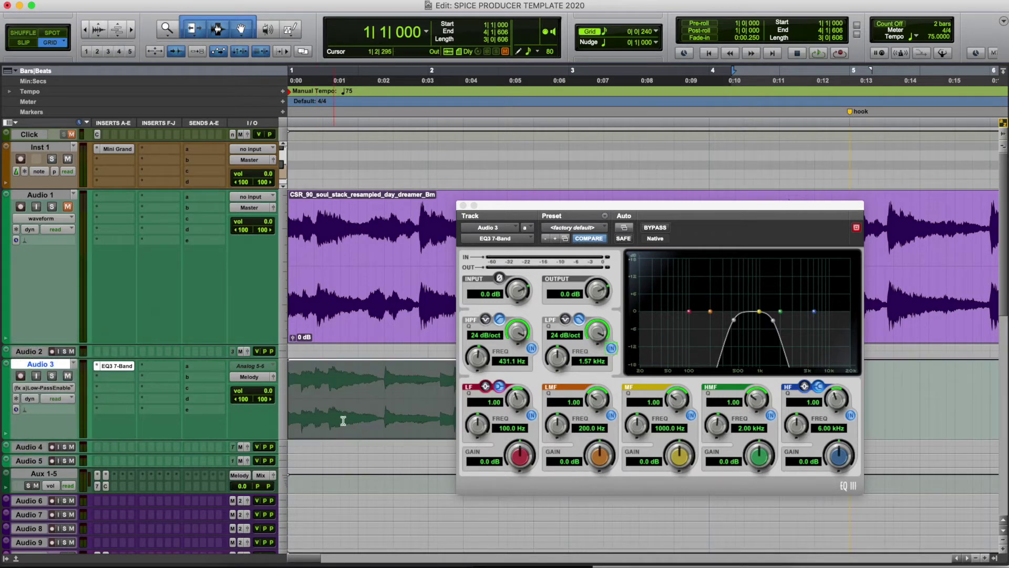
pyautogui.moveTo(595, 208); pyautogui.dragTo(702, 203)
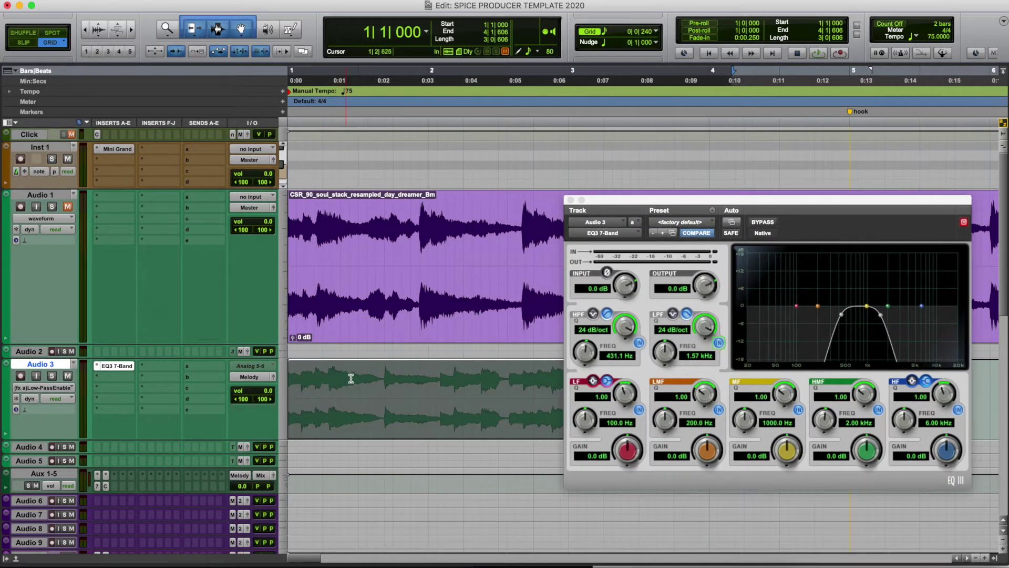
pyautogui.moveTo(407, 392); pyautogui.dragTo(340, 489)
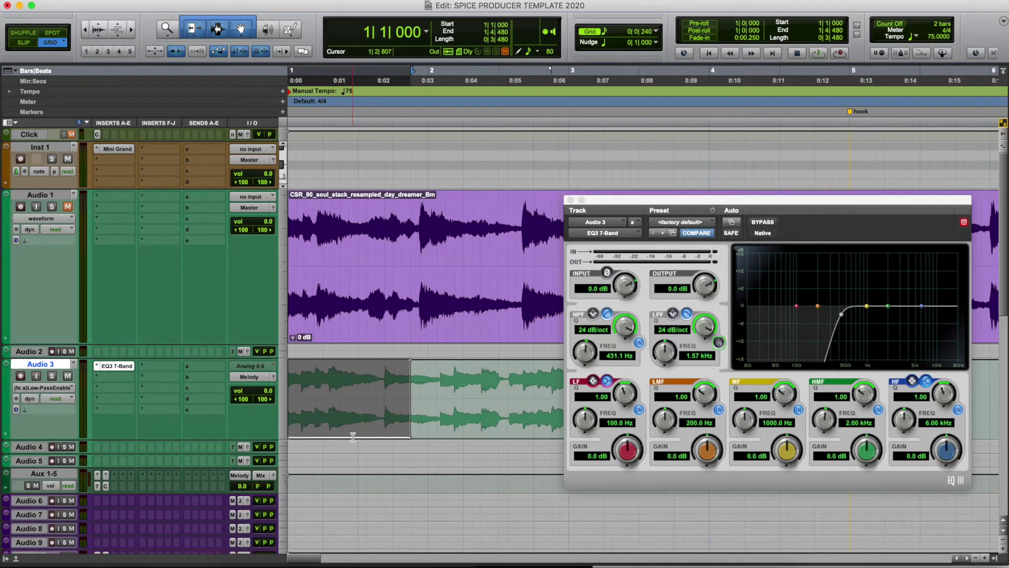
# Play the guitar loop twice from the start to hear the low-pass automation, and close the EQ window.
pyautogui.press('Return')
pyautogui.press('space')
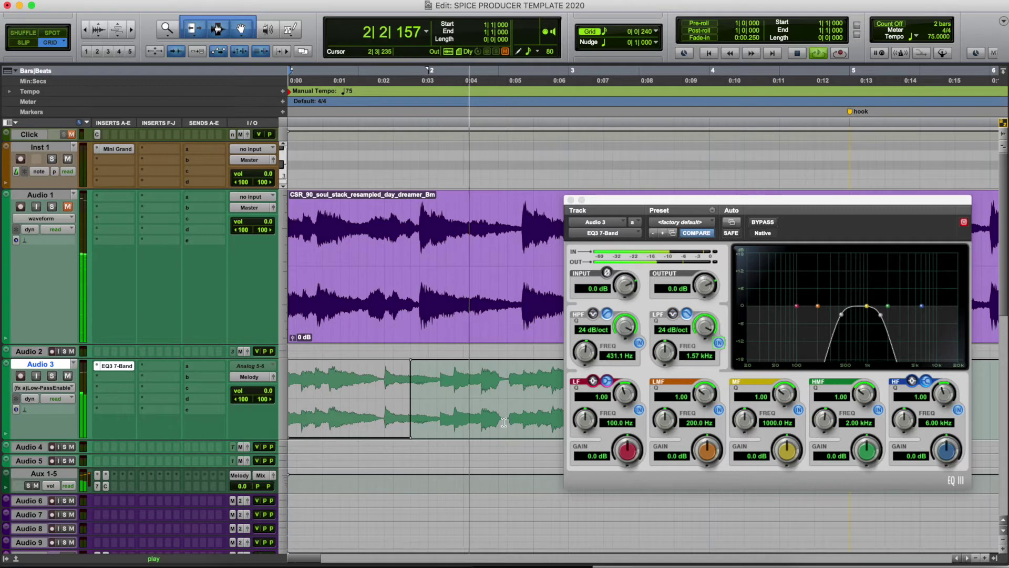
pyautogui.press('space')
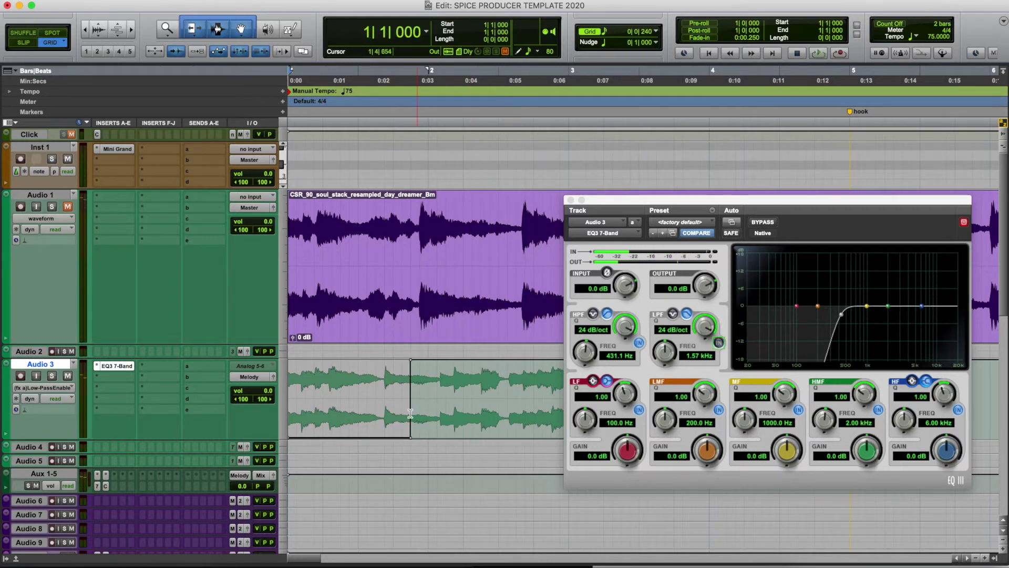
pyautogui.press('space')
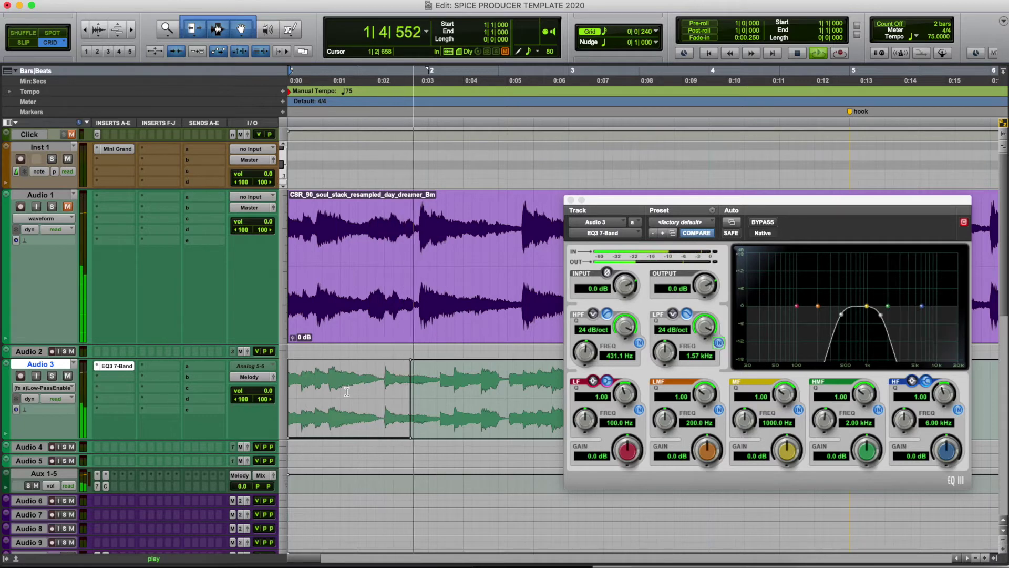
pyautogui.press('space')
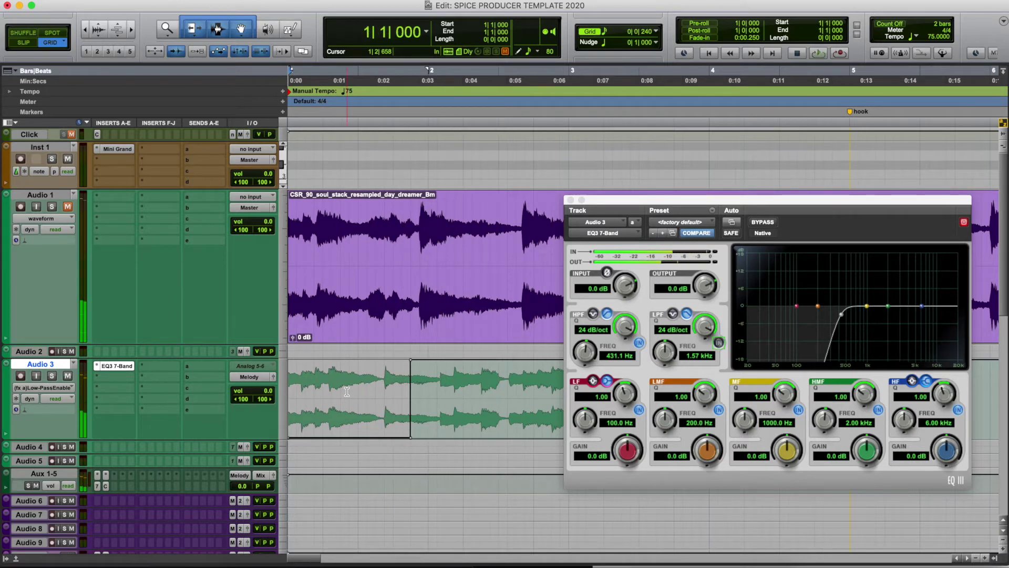
pyautogui.click(570, 200)
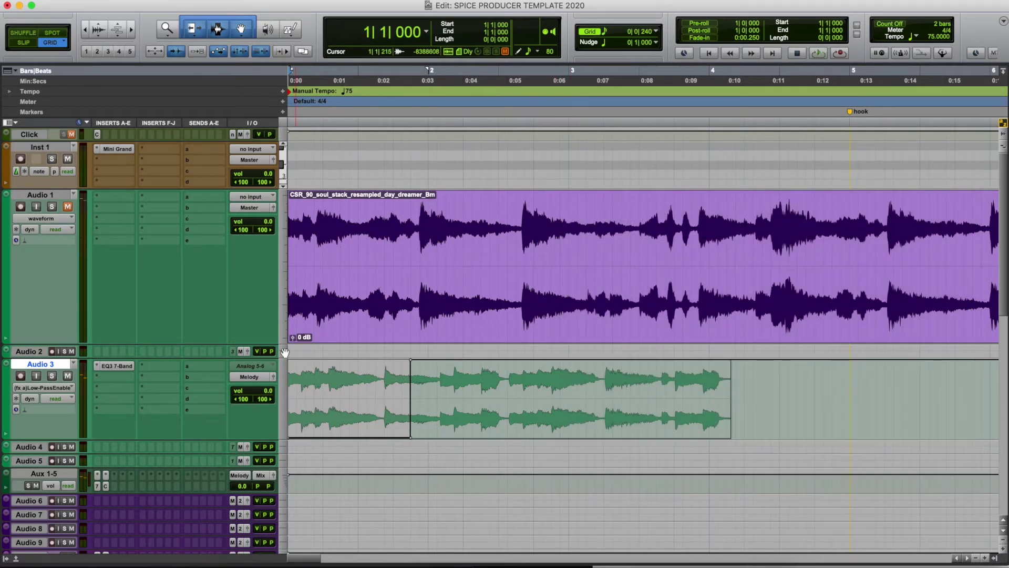
# Remove the EQ3 7-Band insert from Audio 3 together with its automation.
pyautogui.click(117, 366)
pyautogui.click(125, 347)
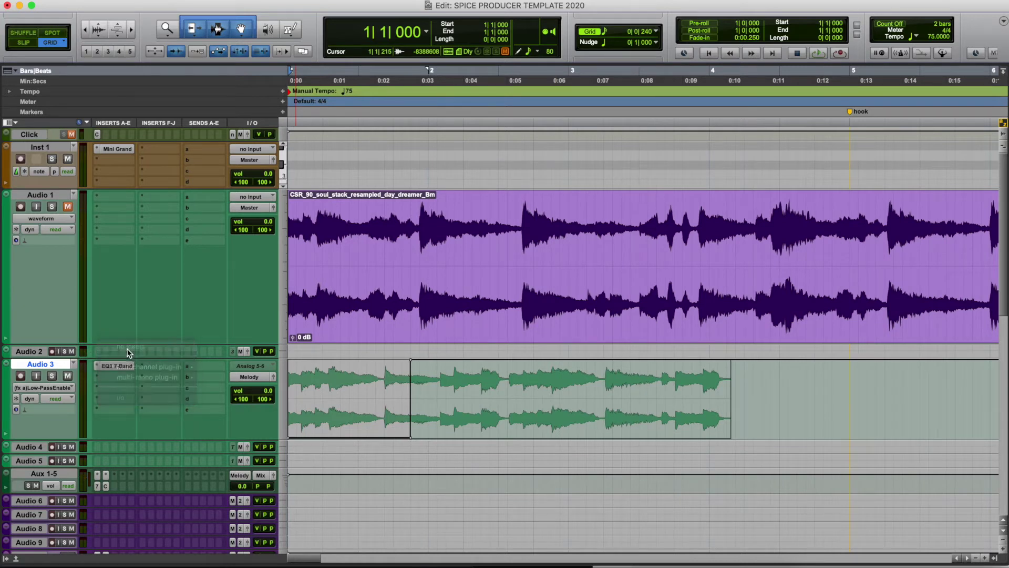
pyautogui.click(606, 238)
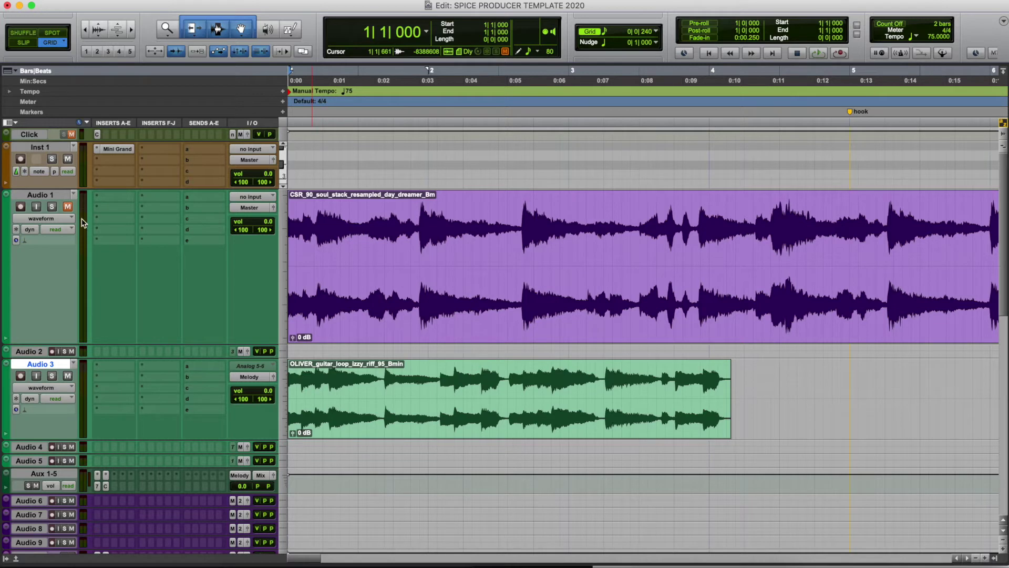
# Unmute Audio 1, mute Audio 3, and select the soul stack clip on Audio 1.
pyautogui.click(68, 207)
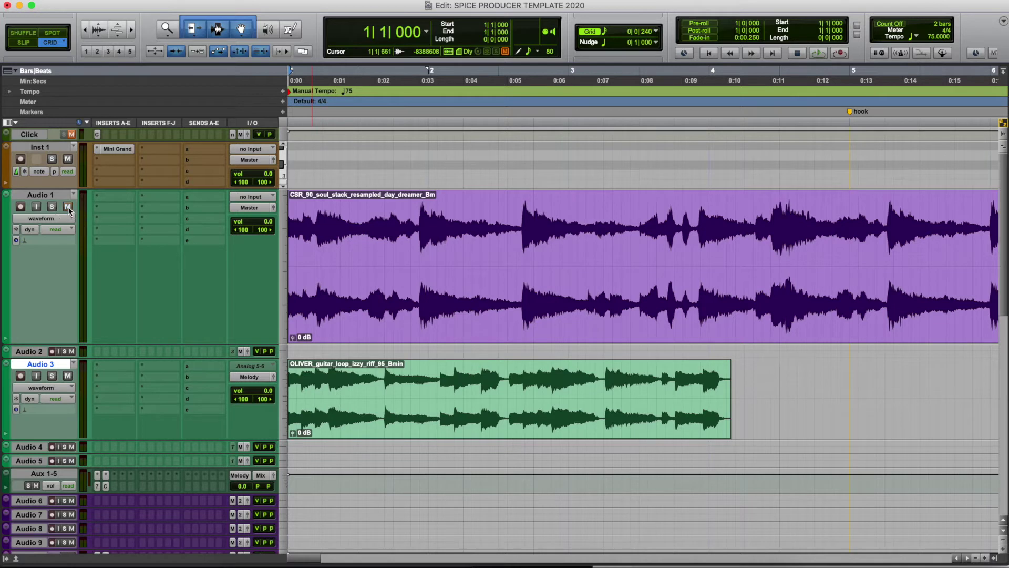
pyautogui.click(67, 376)
pyautogui.click(394, 298)
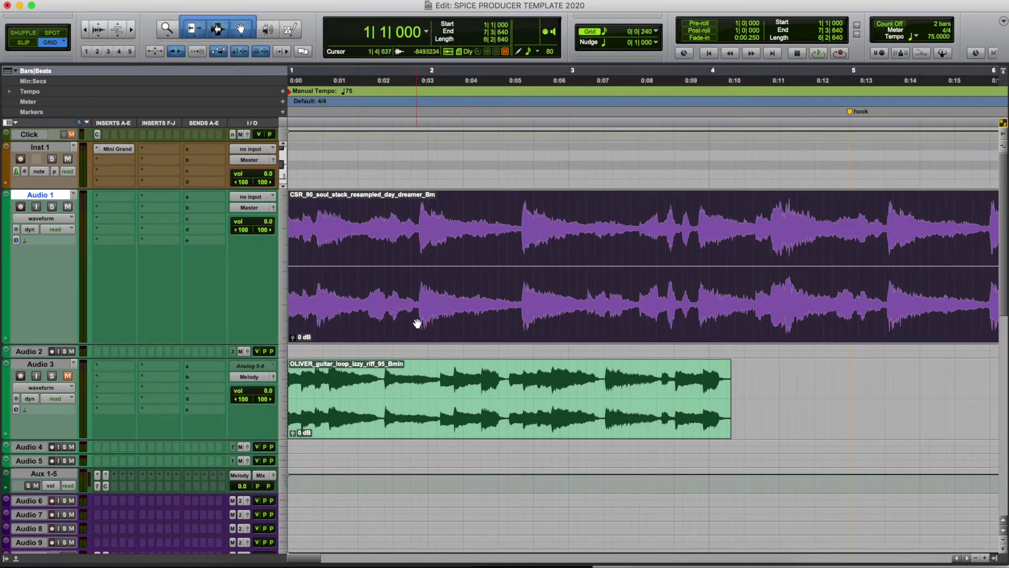
pyautogui.click(107, 210)
pyautogui.moveTo(156, 232)
pyautogui.moveTo(239, 245)
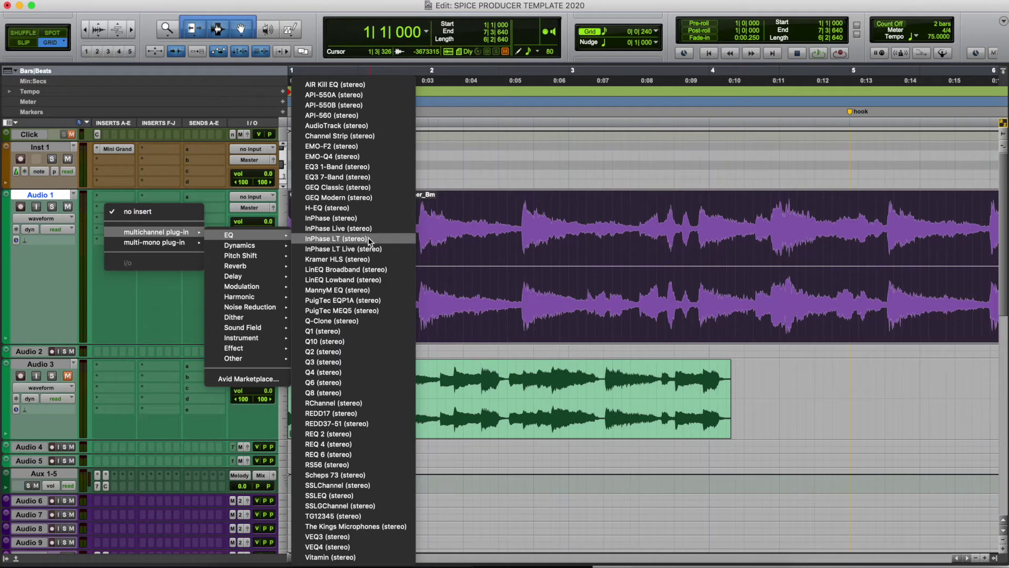
pyautogui.click(365, 167)
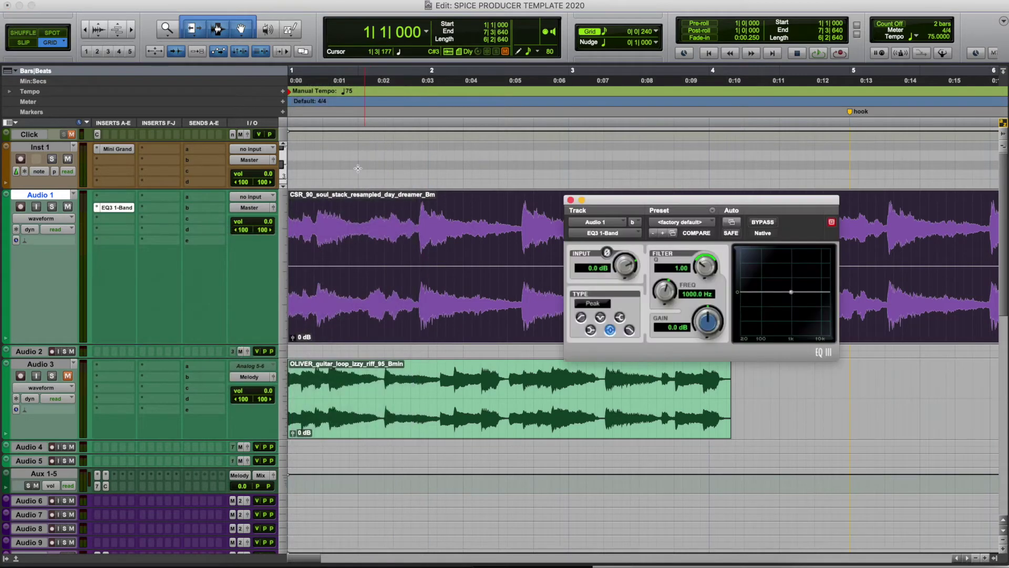
pyautogui.click(96, 212)
pyautogui.press('Escape')
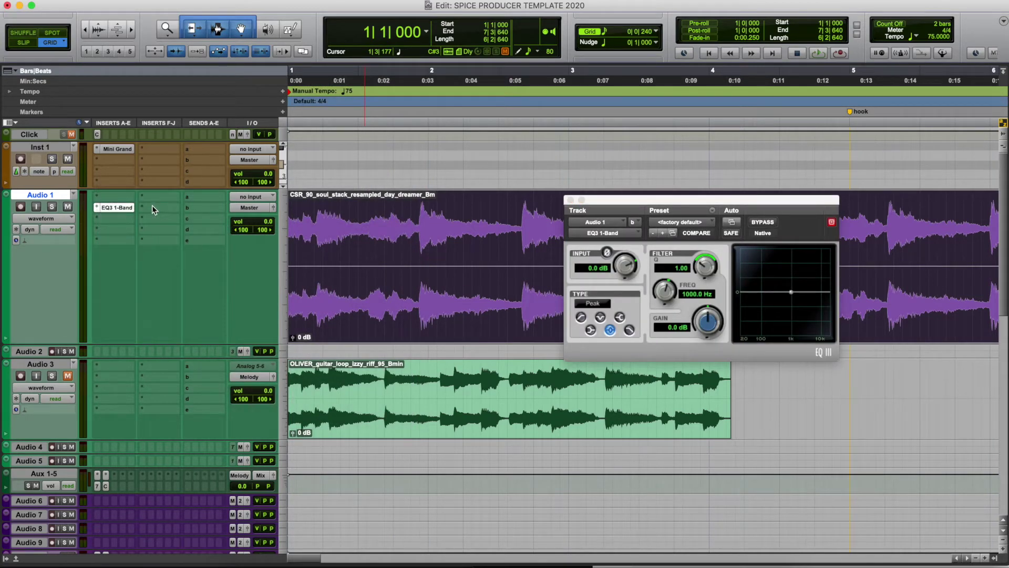
# Replace Audio 1's insert with the stereo EQ3 7-Band multichannel plug-in and bring up its window.
pyautogui.click(99, 210)
pyautogui.moveTo(157, 208)
pyautogui.moveTo(259, 212)
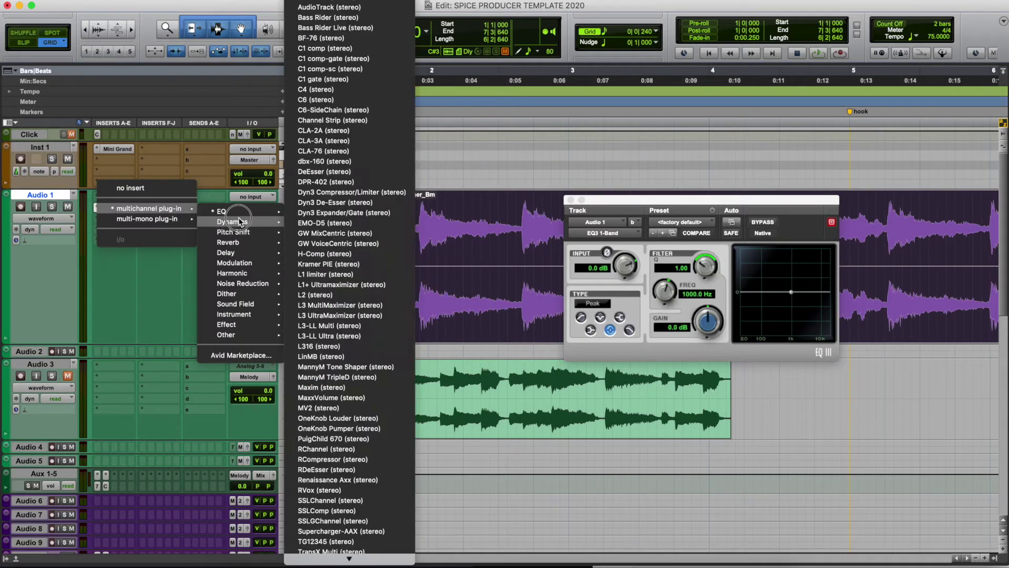
pyautogui.click(342, 177)
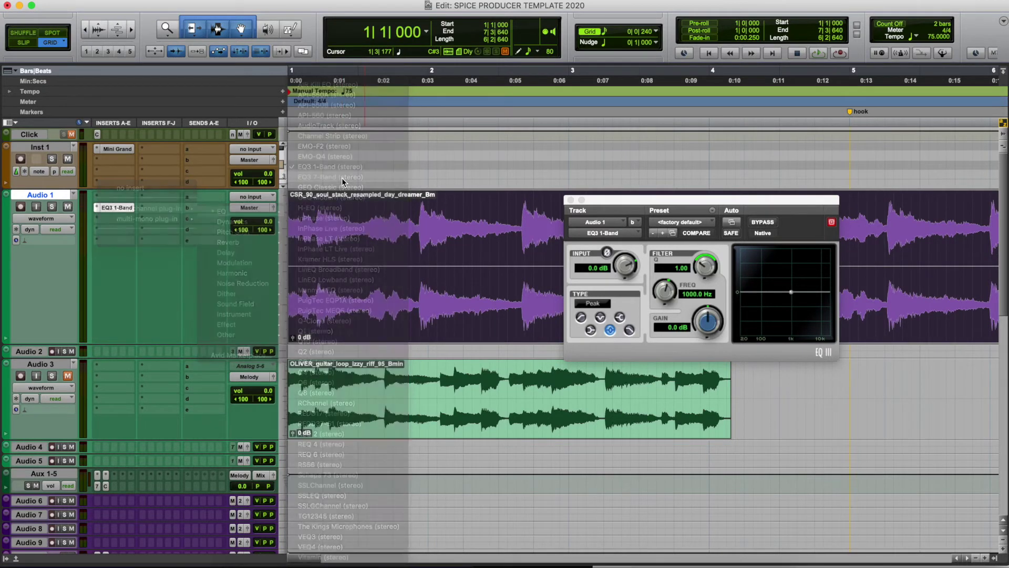
pyautogui.press('super+w')
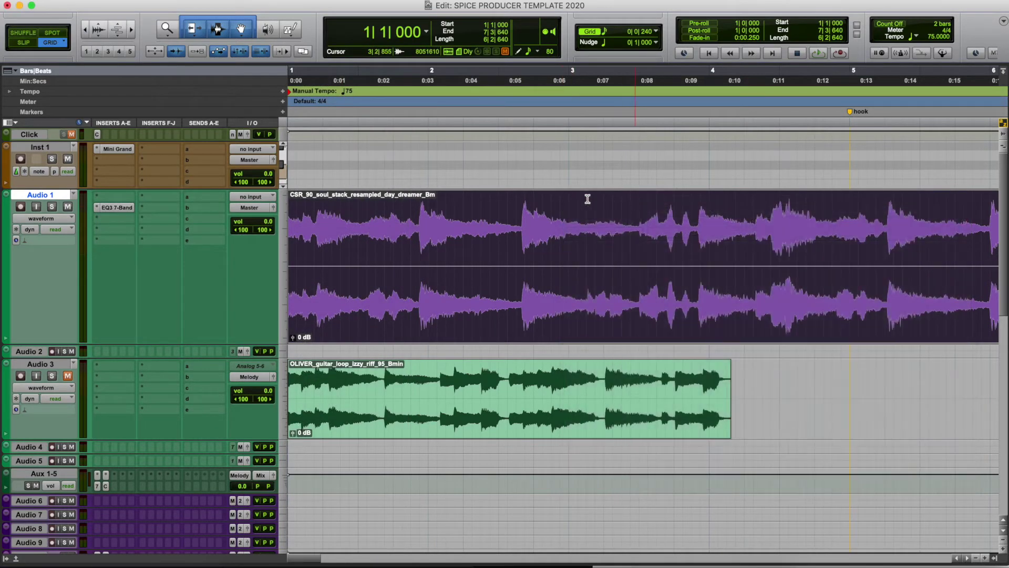
pyautogui.click(111, 209)
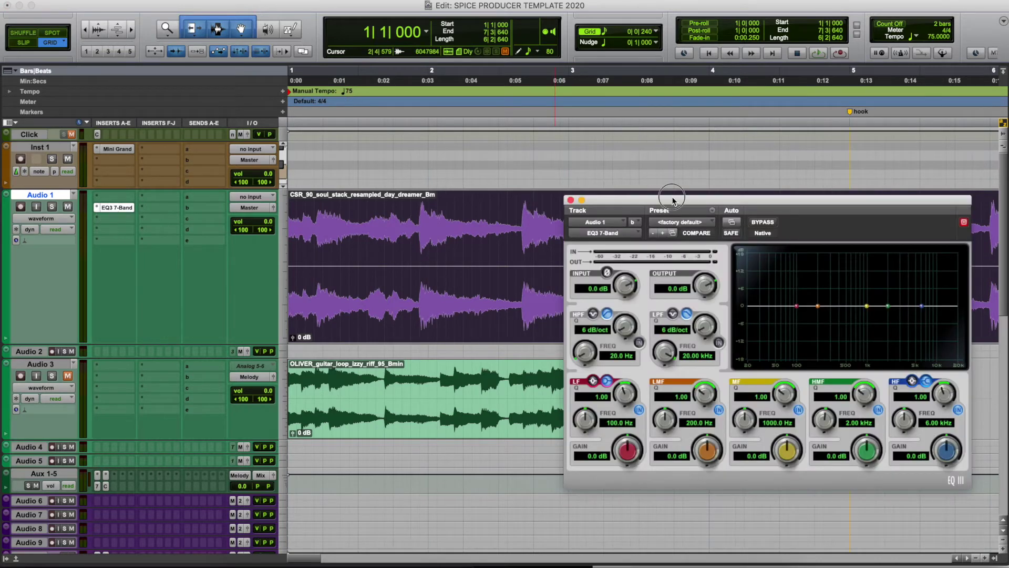
pyautogui.moveTo(673, 202); pyautogui.dragTo(421, 180)
# Narrow the HMF band to a Q of 10.00 and take its gain from a -18.0 dB cut to a 17.2 dB boost at 2.59 kHz.
pyautogui.moveTo(614, 371); pyautogui.dragTo(608, 316)
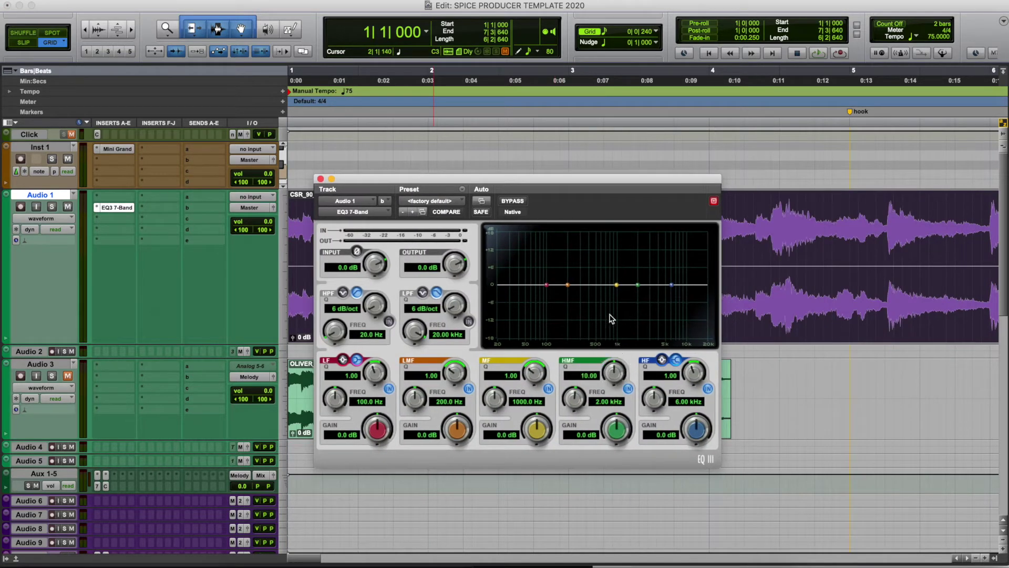
pyautogui.moveTo(616, 428); pyautogui.dragTo(604, 511)
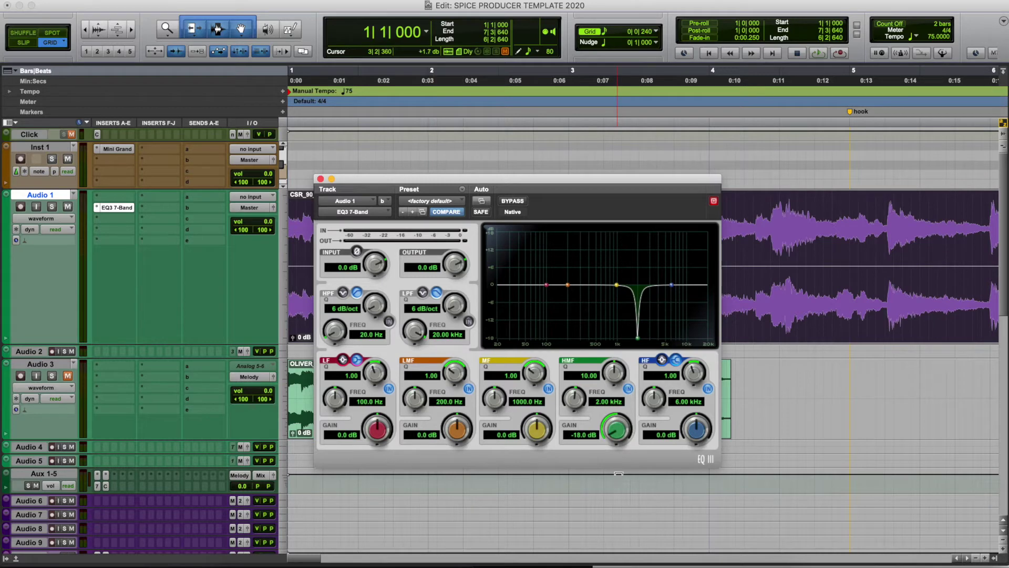
pyautogui.moveTo(627, 446); pyautogui.dragTo(648, 239)
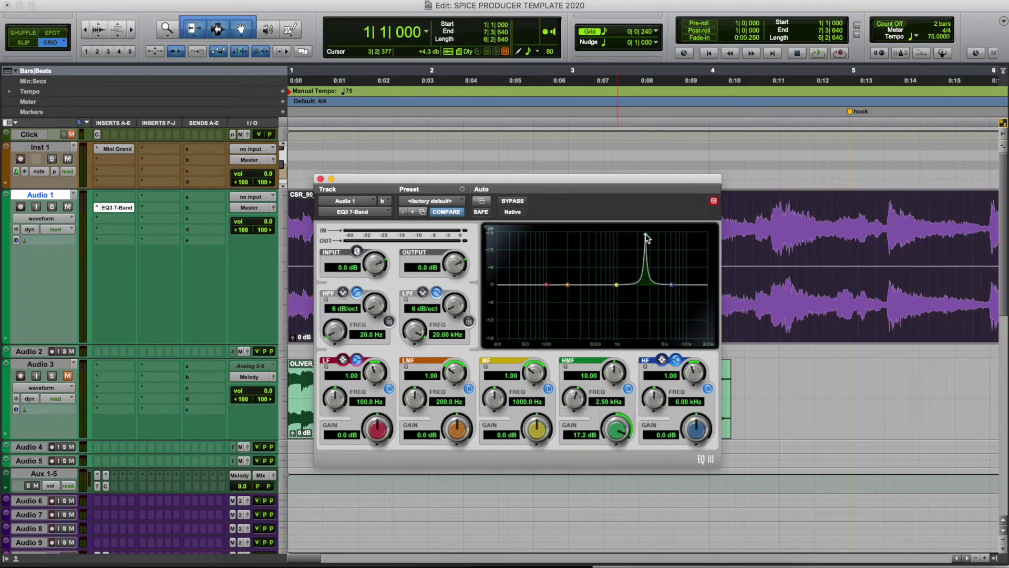
# Shift the HMF band to 2.30 kHz and invert its boost into a -17.4 dB cut.
pyautogui.moveTo(626, 178); pyautogui.dragTo(603, 229)
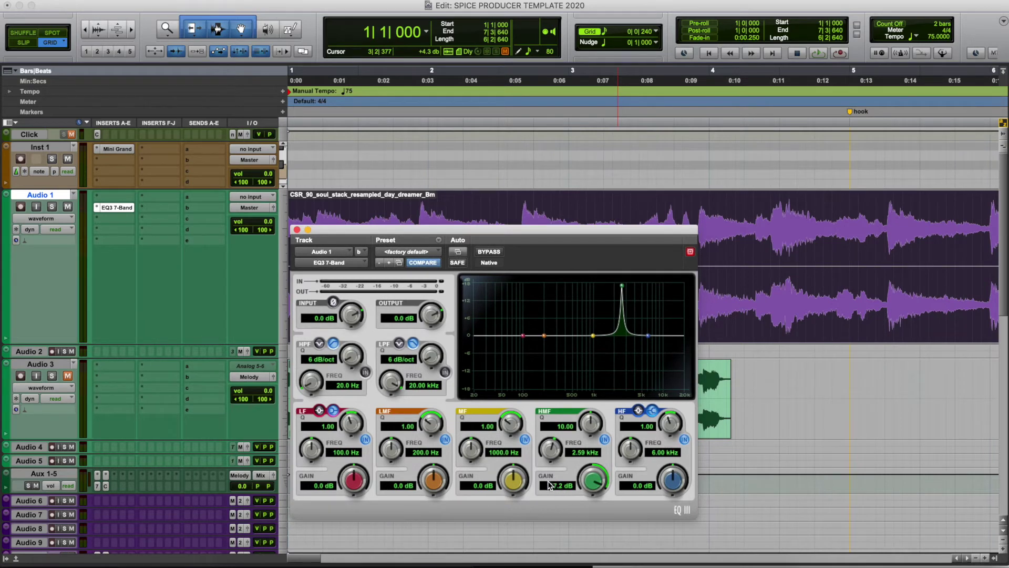
pyautogui.moveTo(622, 288)
pyautogui.mouseDown()
pyautogui.moveTo(633, 288)
pyautogui.moveTo(609, 284)
pyautogui.moveTo(629, 286)
pyautogui.moveTo(618, 286)
pyautogui.mouseUp()
pyautogui.keyDown('super'); pyautogui.click(619, 286); pyautogui.keyUp('super')
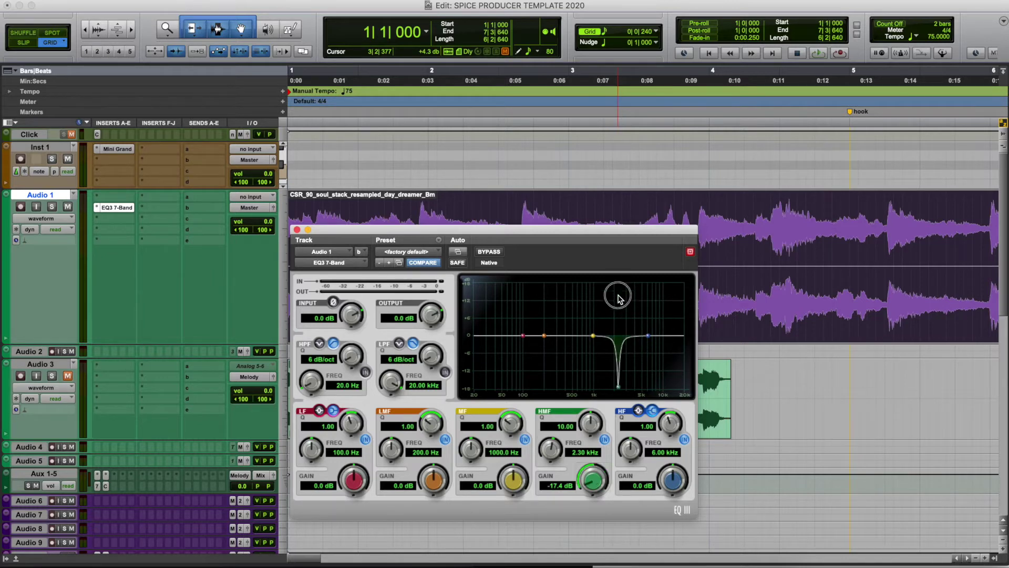
# Audition the HMF and MF bands in isolation, raising MF to 6.9 dB and bringing it back to -0.1 dB at 851.8 Hz.
pyautogui.moveTo(618, 386); pyautogui.dragTo(595, 380)
pyautogui.moveTo(596, 336); pyautogui.dragTo(594, 316)
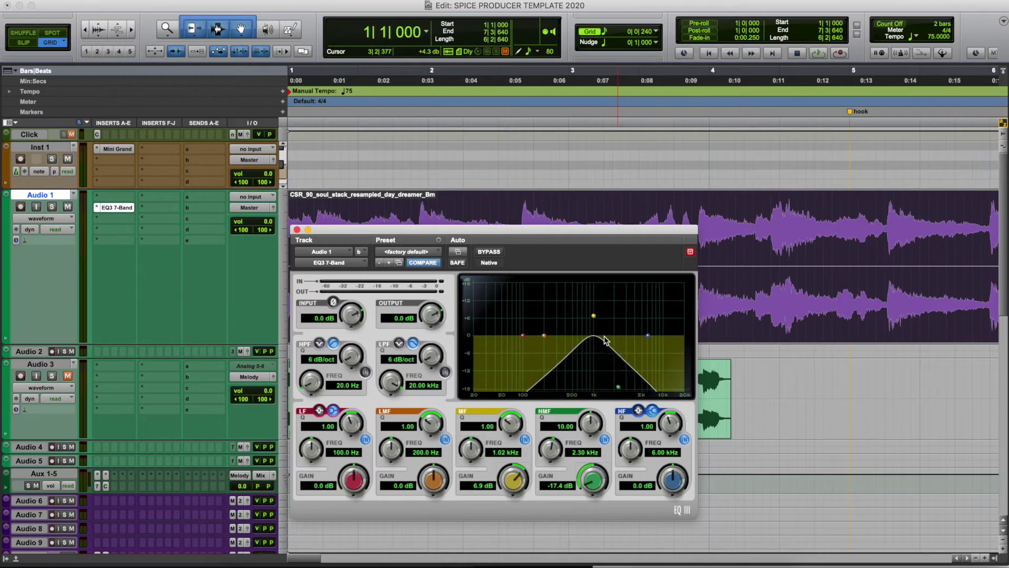
pyautogui.moveTo(590, 315); pyautogui.dragTo(588, 336)
# Raise the HMF band at 2.30 kHz to a 17.2 dB boost and select the first two bars of the Audio 1 clip.
pyautogui.moveTo(619, 388); pyautogui.dragTo(619, 278)
pyautogui.moveTo(607, 232); pyautogui.dragTo(607, 350)
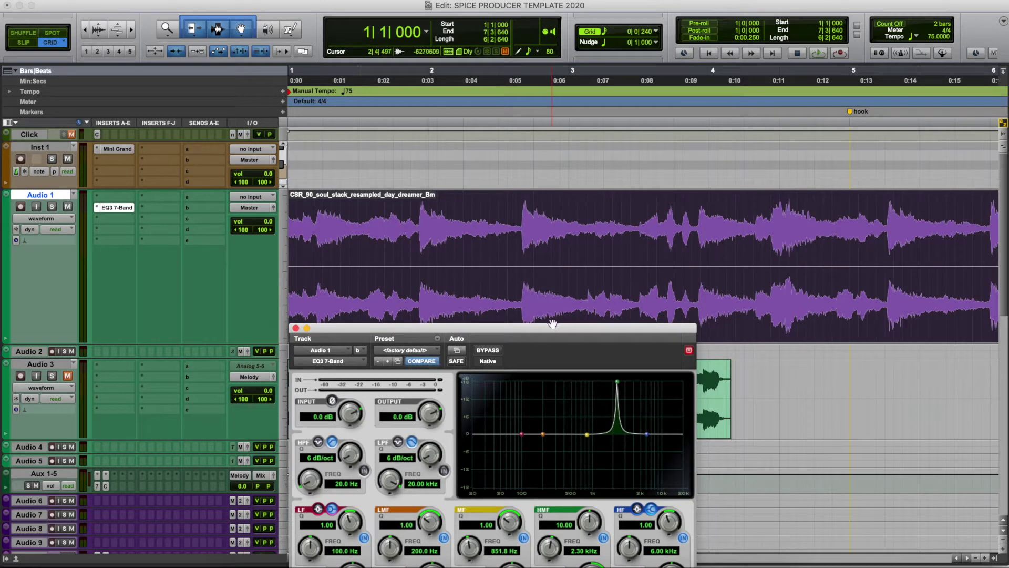
pyautogui.moveTo(552, 336); pyautogui.dragTo(551, 322)
pyautogui.moveTo(563, 214); pyautogui.dragTo(239, 252)
# Play the selection repeatedly while fine-tuning the boosted HMF band's frequency to 2.39 kHz.
pyautogui.press('space')
pyautogui.moveTo(616, 373)
pyautogui.mouseDown()
pyautogui.moveTo(640, 375)
pyautogui.moveTo(580, 376)
pyautogui.moveTo(619, 375)
pyautogui.mouseUp()
pyautogui.press('space')
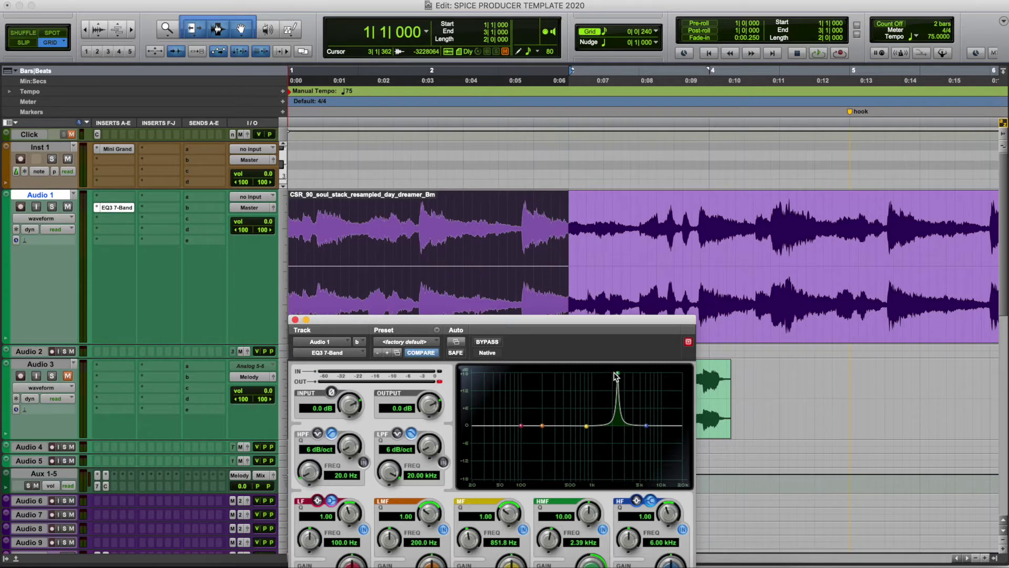
pyautogui.press('space')
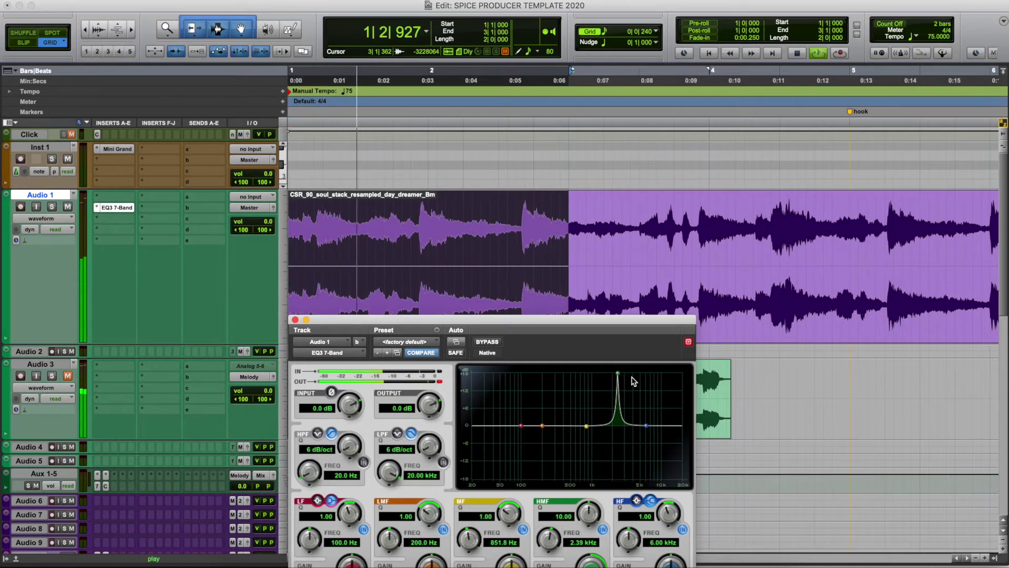
pyautogui.press('space')
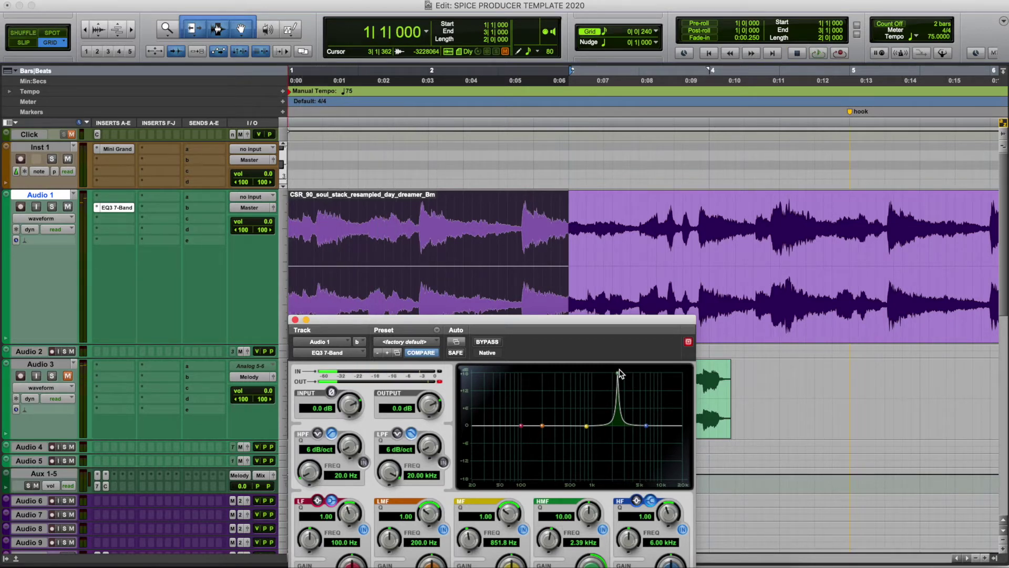
pyautogui.press('space')
pyautogui.moveTo(619, 374); pyautogui.dragTo(618, 377)
pyautogui.press('space')
# Set the HMF band's gain to -3.0 dB.
pyautogui.moveTo(569, 321); pyautogui.dragTo(621, 153)
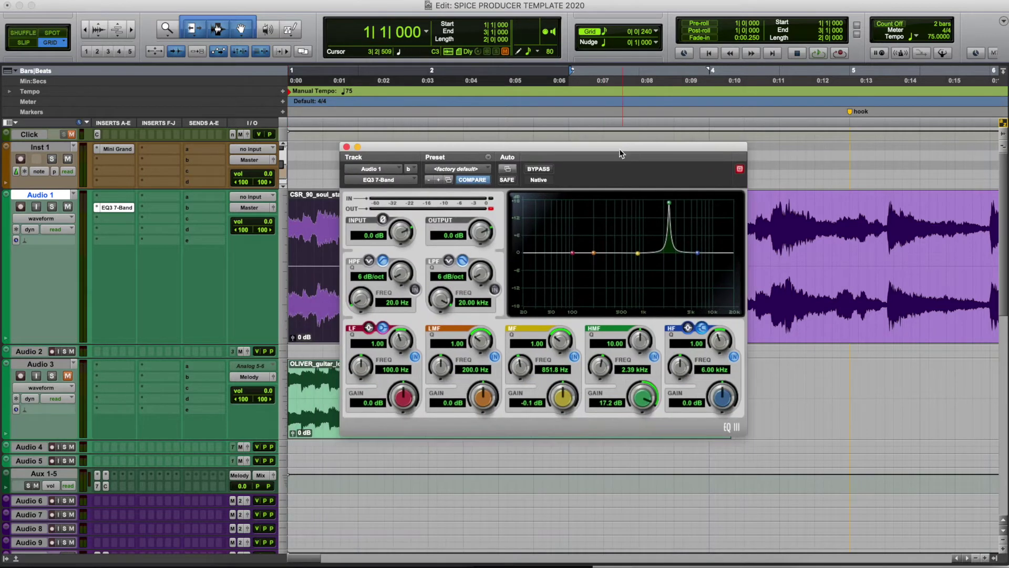
pyautogui.click(608, 403)
pyautogui.write('p')
pyautogui.write('3')
pyautogui.press('Return')
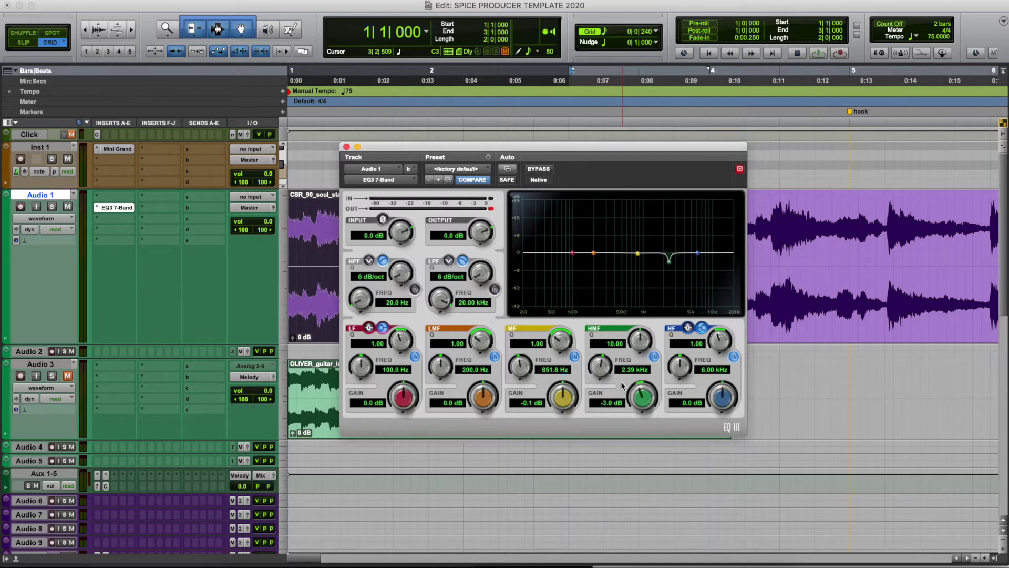
# Play the loop and compare it with the HMF band switched in and out, leaving the band switched out.
pyautogui.press('space')
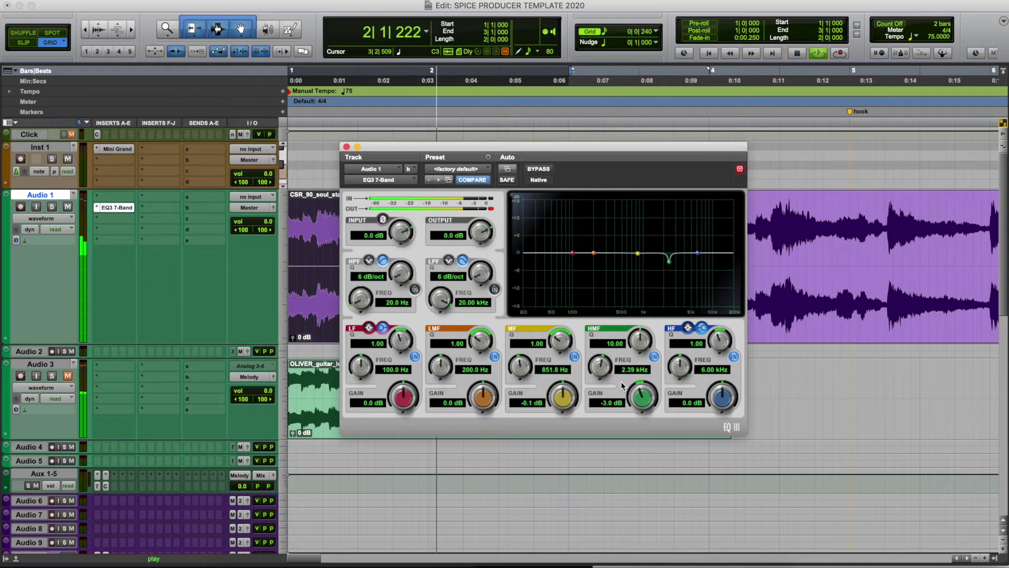
pyautogui.press('space')
pyautogui.click(654, 357)
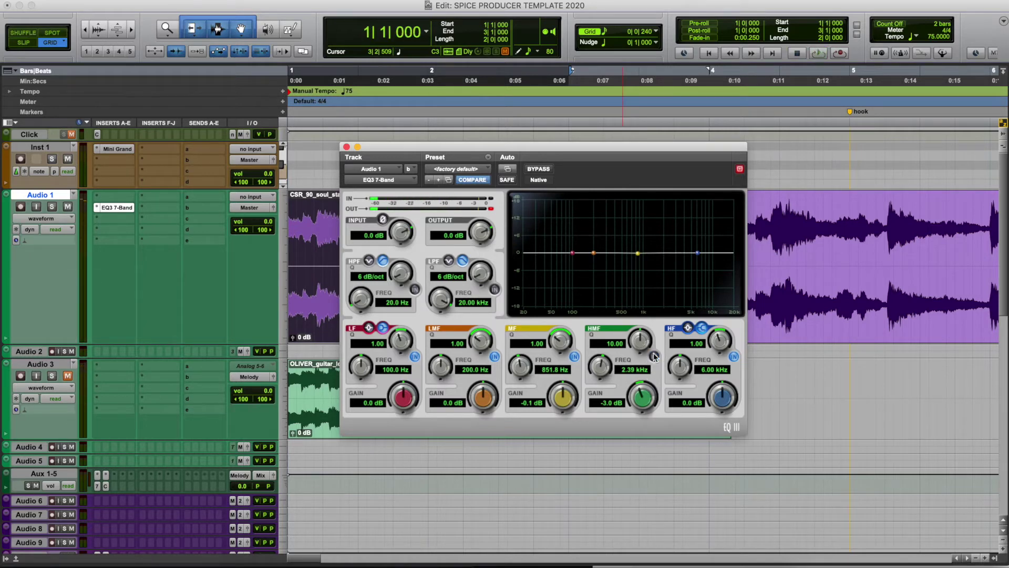
pyautogui.press('space')
pyautogui.click(654, 357)
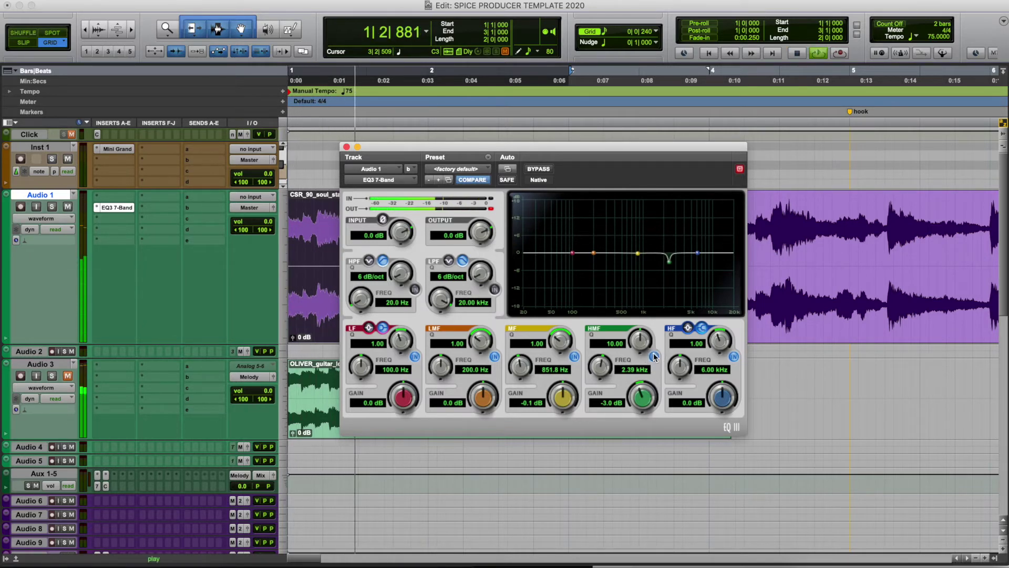
pyautogui.click(654, 357)
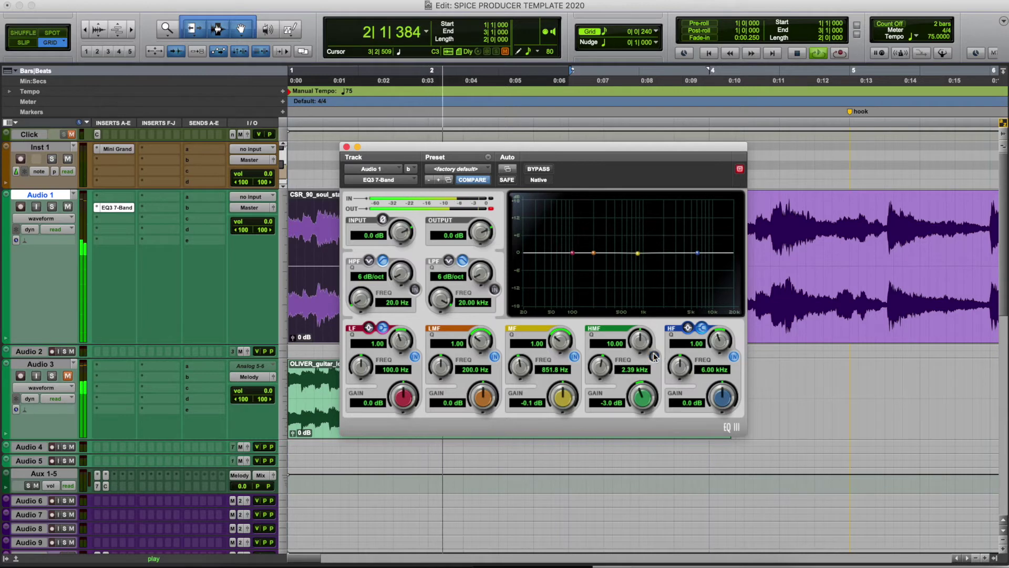
pyautogui.press('space')
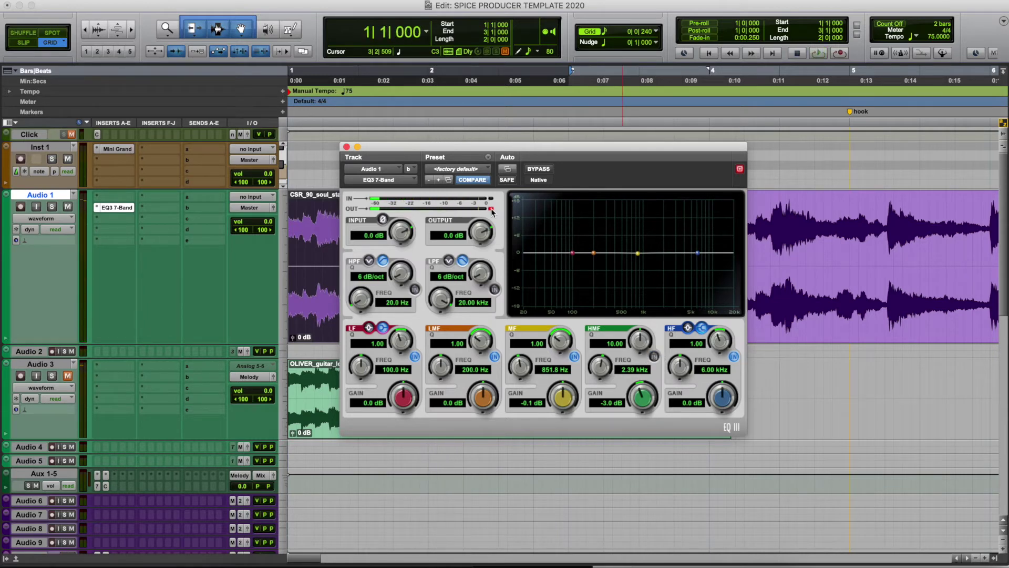
# Close the Audio 1 EQ window and unmute Audio 3.
pyautogui.moveTo(382, 154); pyautogui.dragTo(477, 166)
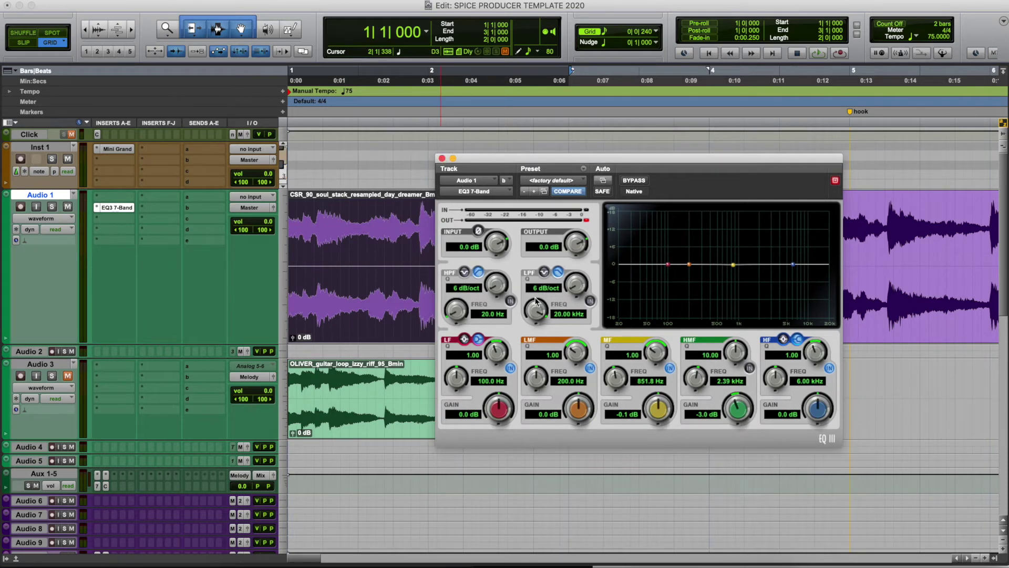
pyautogui.click(441, 158)
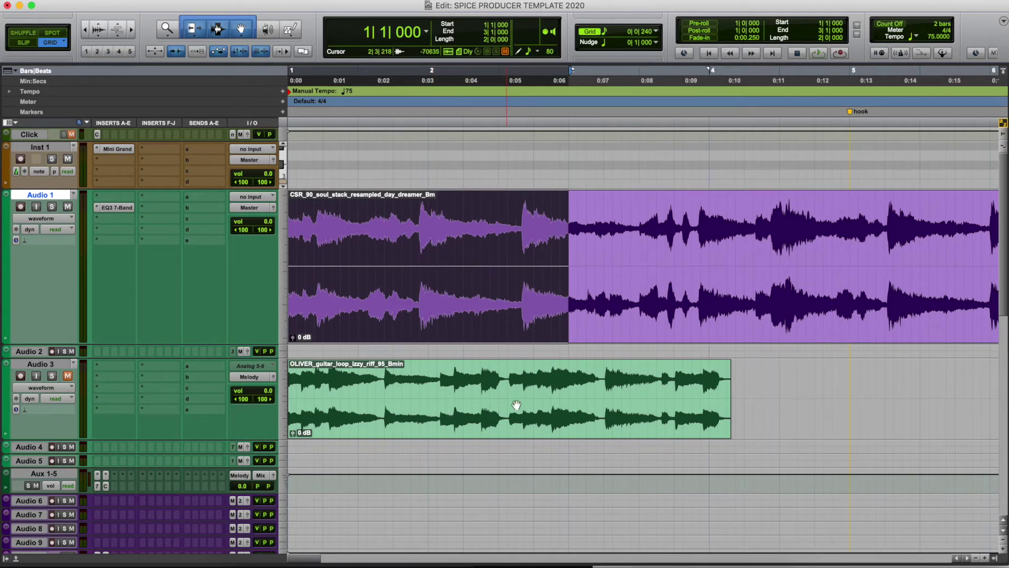
pyautogui.click(67, 376)
# Reopen Audio 1's EQ3 7-Band and enable its high-pass filter at 696.2 Hz.
pyautogui.scroll(-1, 480, 421)
pyautogui.click(117, 194)
pyautogui.moveTo(461, 158)
pyautogui.mouseDown()
pyautogui.moveTo(483, 163)
pyautogui.moveTo(469, 180)
pyautogui.moveTo(444, 171)
pyautogui.moveTo(438, 186)
pyautogui.moveTo(441, 160)
pyautogui.mouseUp()
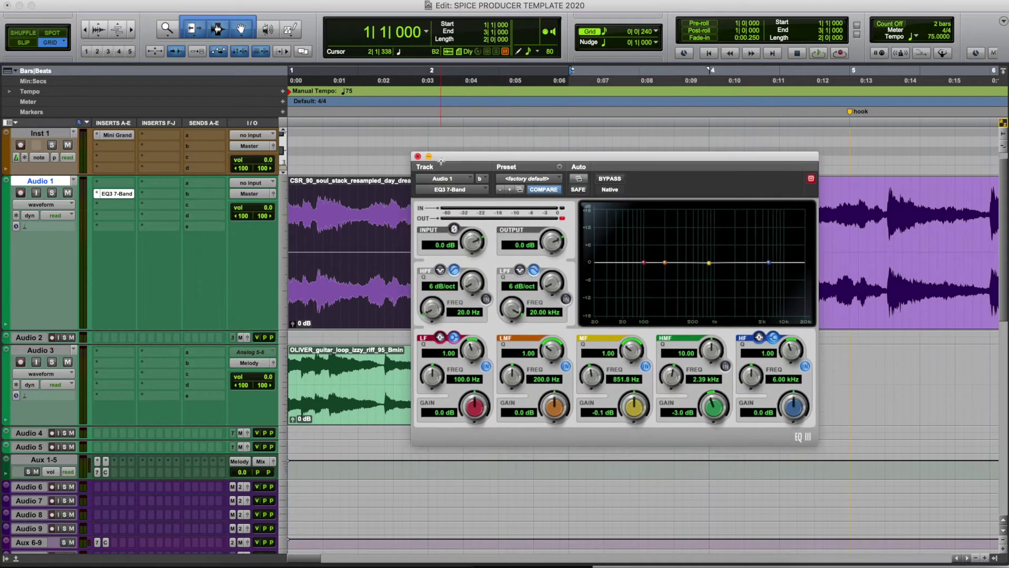
pyautogui.click(487, 300)
pyautogui.moveTo(433, 314); pyautogui.dragTo(444, 235)
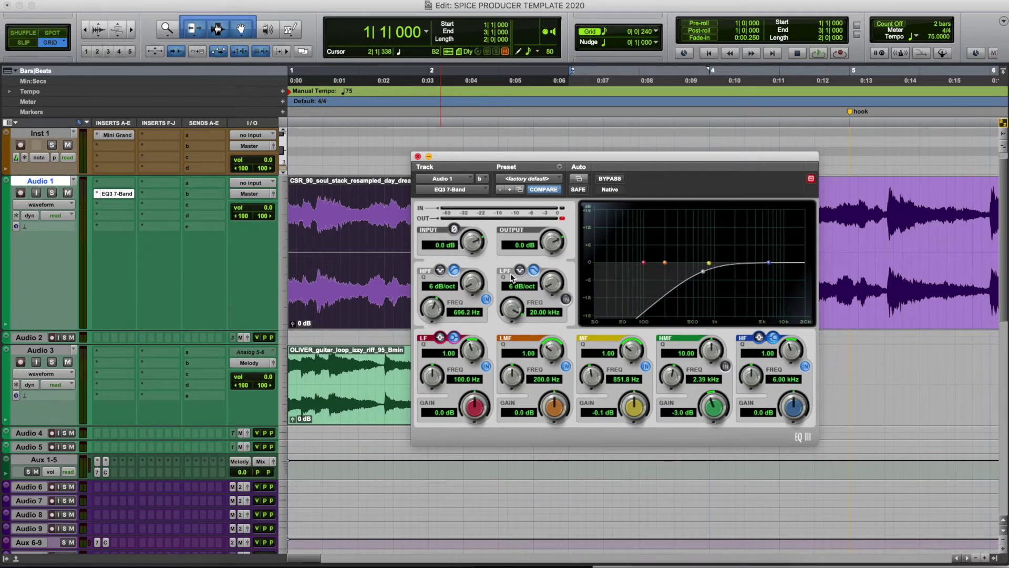
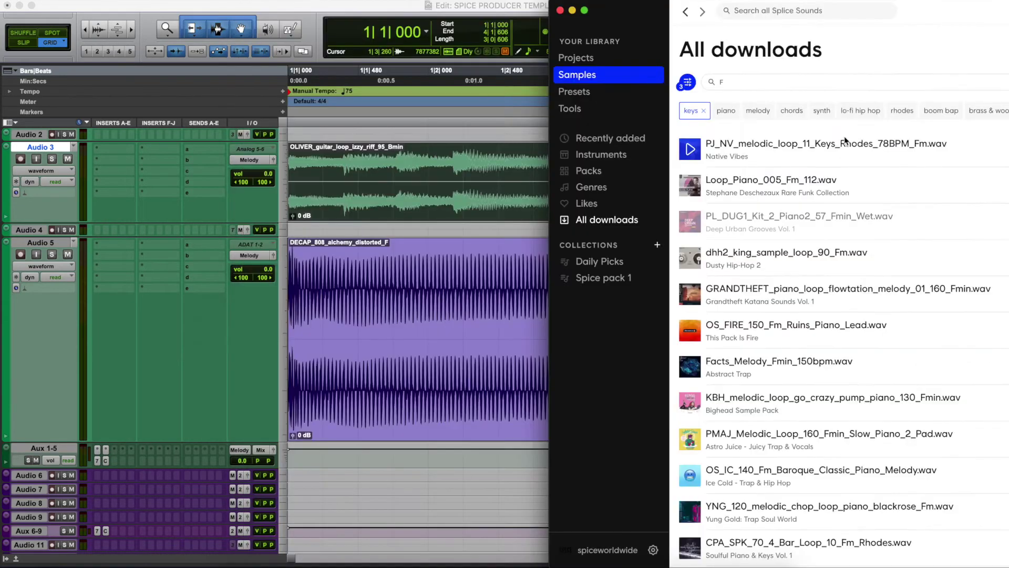
# Replace the Audio 3 guitar clip with PJ_NV_melodic_loop_11_Keys_Rhodes_78BPM_Fm.wav from the Splice downloads, placed at bar 1 on Audio 4.
pyautogui.moveTo(846, 140); pyautogui.dragTo(356, 205)
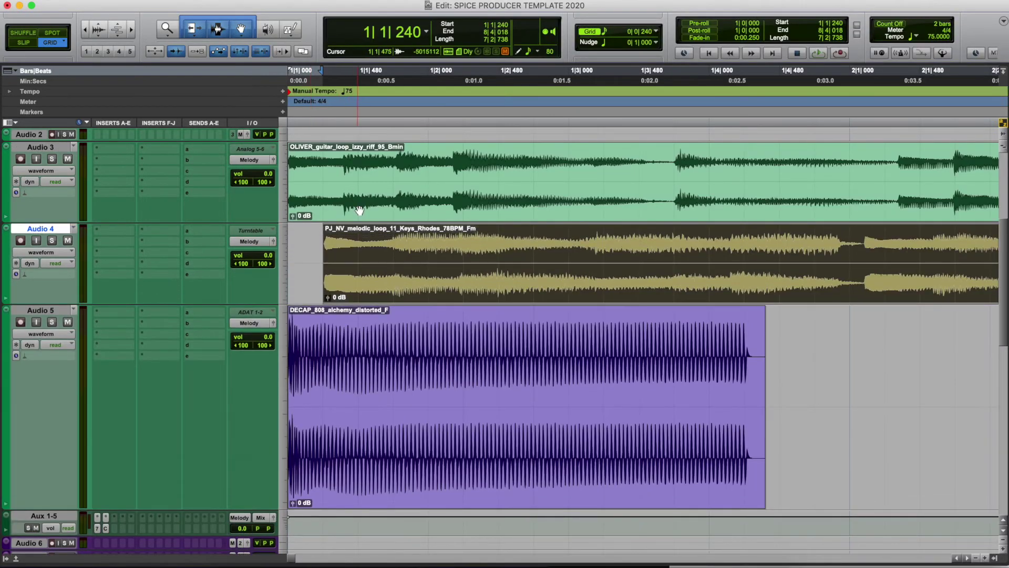
pyautogui.click(356, 205)
pyautogui.press('Delete')
pyautogui.moveTo(368, 289); pyautogui.dragTo(333, 288)
# Play the Rhodes loop on Audio 4 together with the 808 on Audio 5.
pyautogui.press('space')
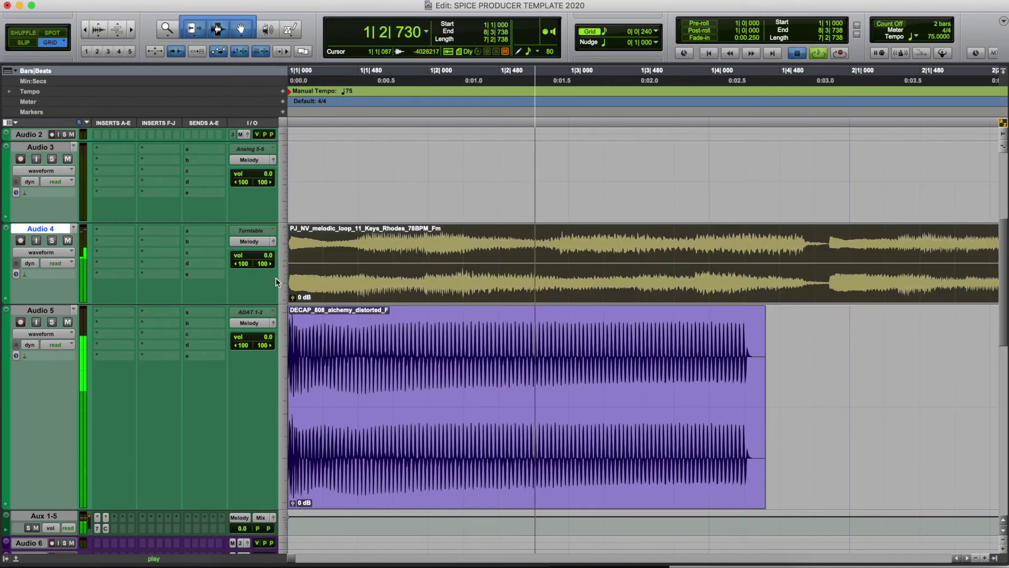
pyautogui.press('space')
pyautogui.press('r')
pyautogui.press('space')
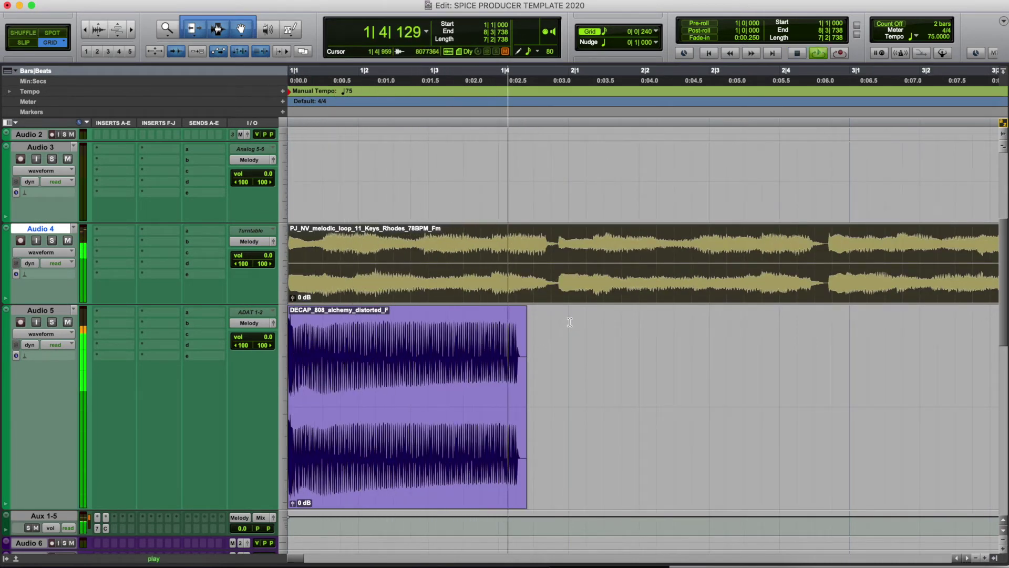
pyautogui.press('space')
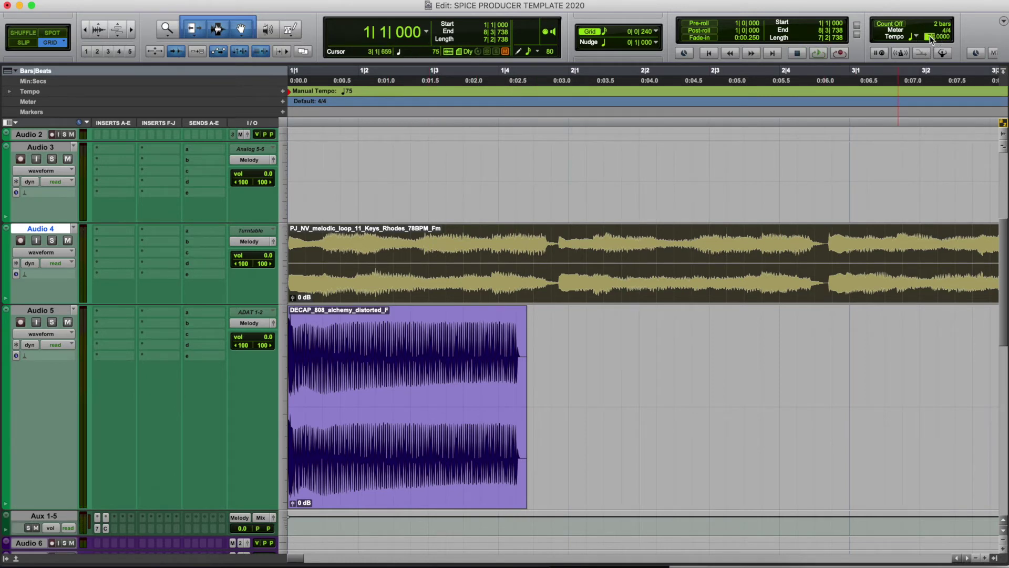
# Set the session tempo to 78 BPM and play the loop against the 808.
pyautogui.write('78')
pyautogui.press('Return')
pyautogui.press('space')
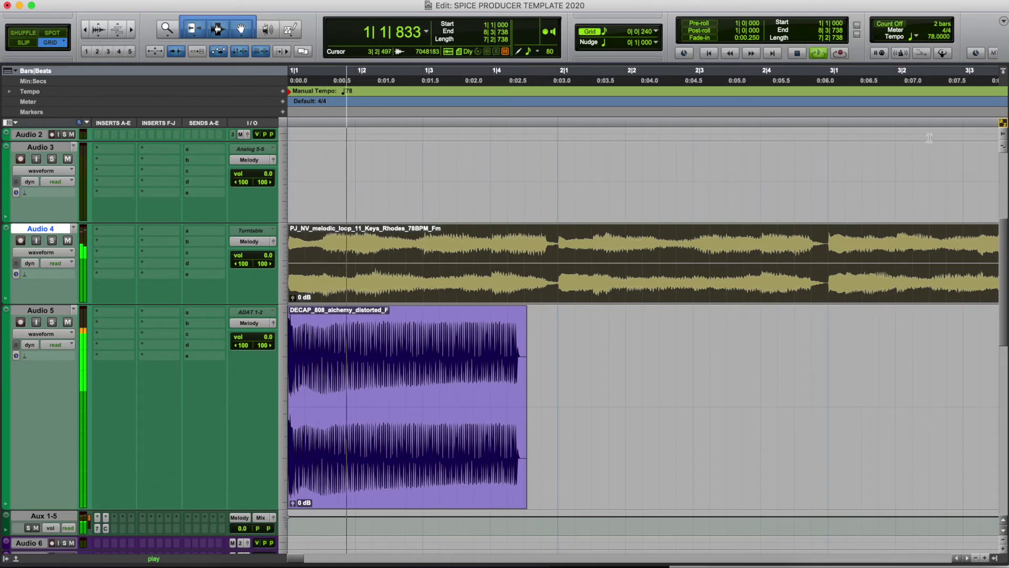
pyautogui.press('space')
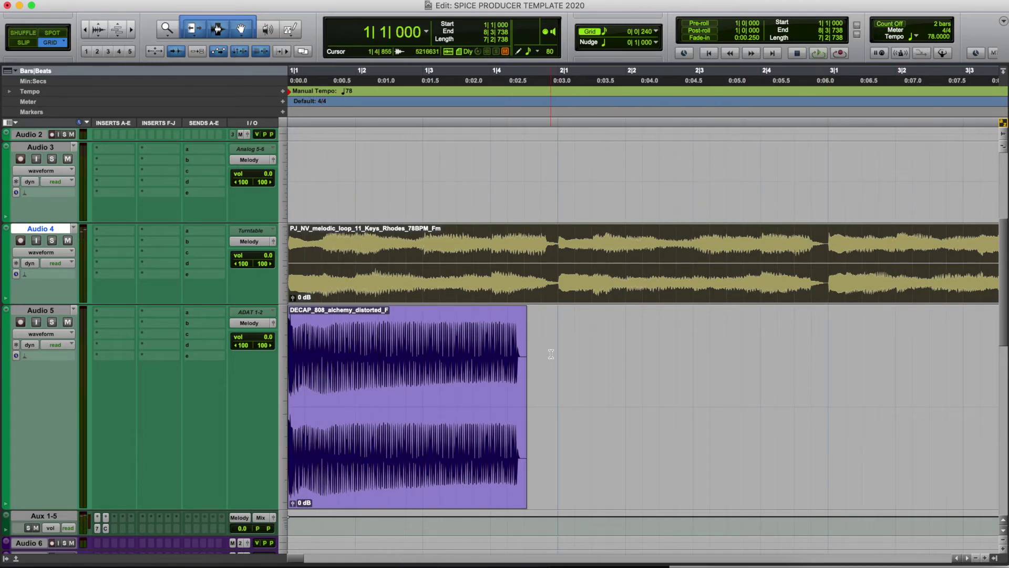
# Duplicate the first bar of the 808 on Audio 5 to bar 2 and play the first two bars.
pyautogui.moveTo(532, 358); pyautogui.dragTo(42, 364)
pyautogui.press('super+d')
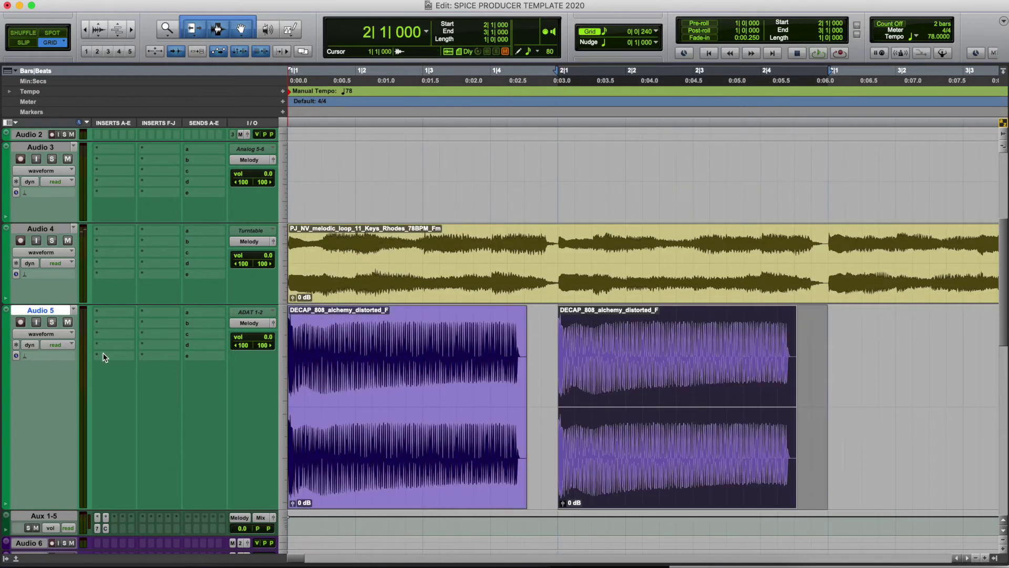
pyautogui.moveTo(819, 255); pyautogui.dragTo(153, 257)
pyautogui.press('space')
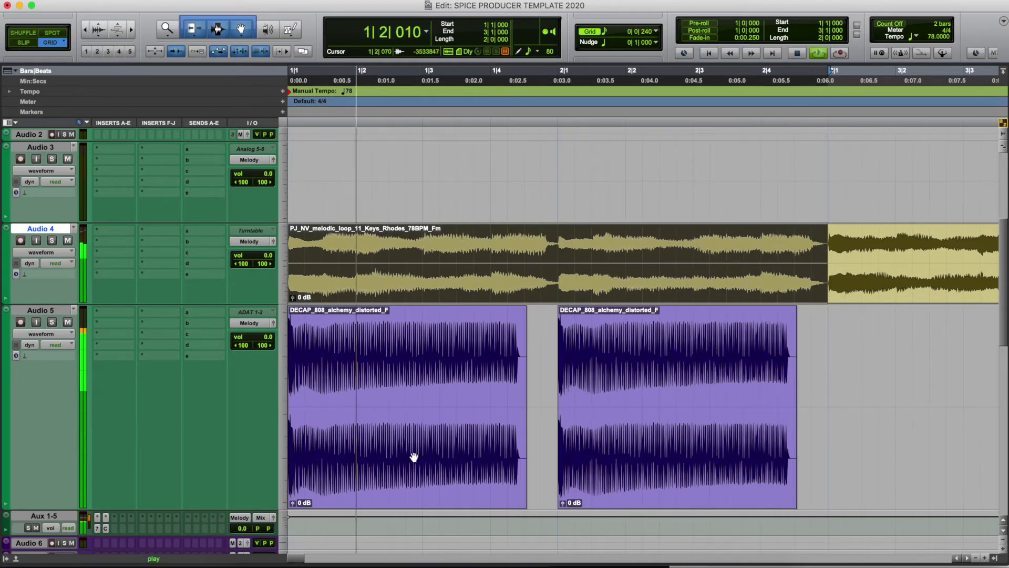
pyautogui.press('space')
pyautogui.moveTo(701, 487); pyautogui.dragTo(567, 467)
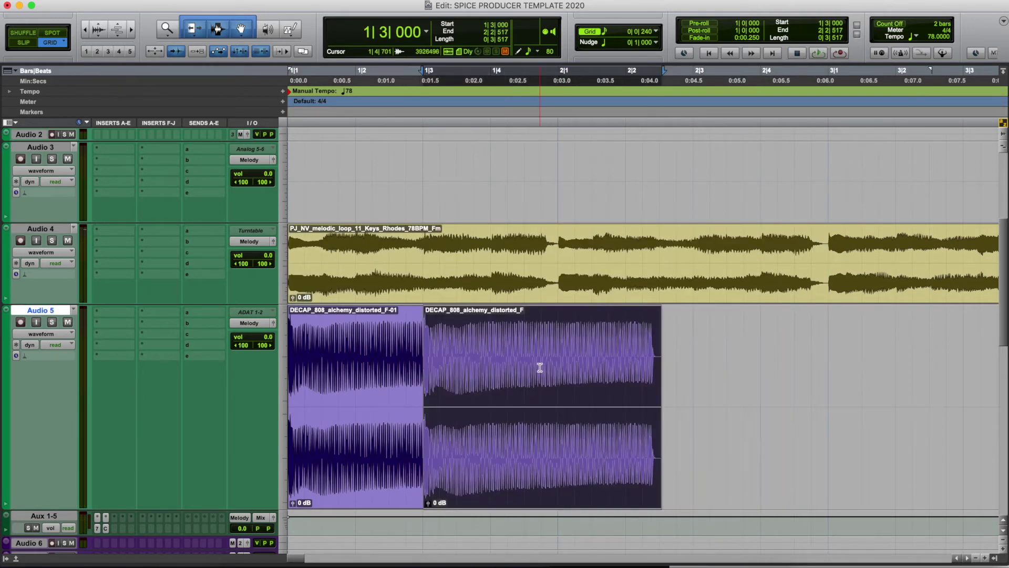
pyautogui.moveTo(568, 244); pyautogui.dragTo(284, 265)
pyautogui.press('space')
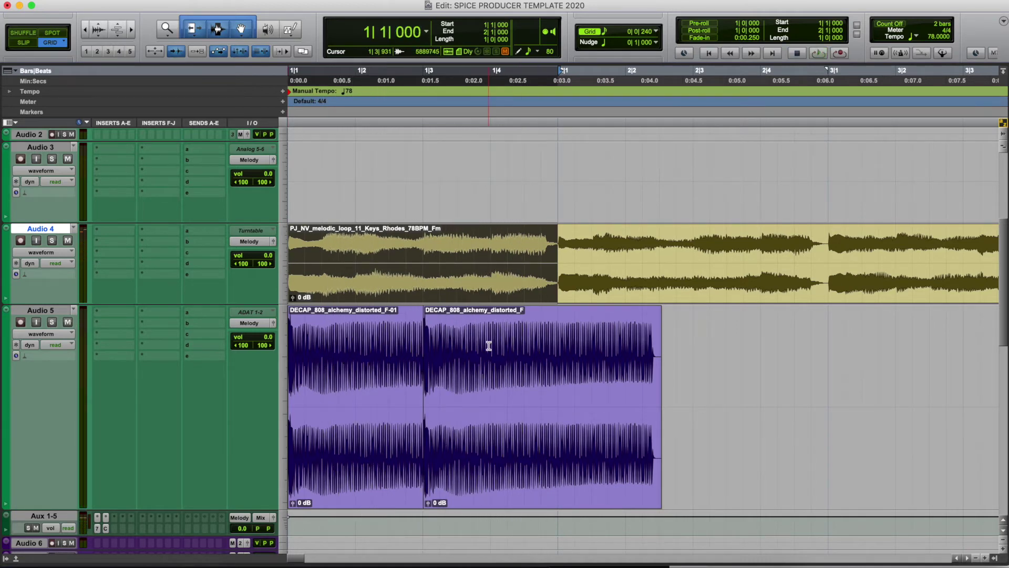
pyautogui.press('super+z')
# With the first two bars looping, move the second 808 clip to 1|4|480 and trim its end to bar 2.
pyautogui.moveTo(824, 238); pyautogui.dragTo(288, 252)
pyautogui.press('space')
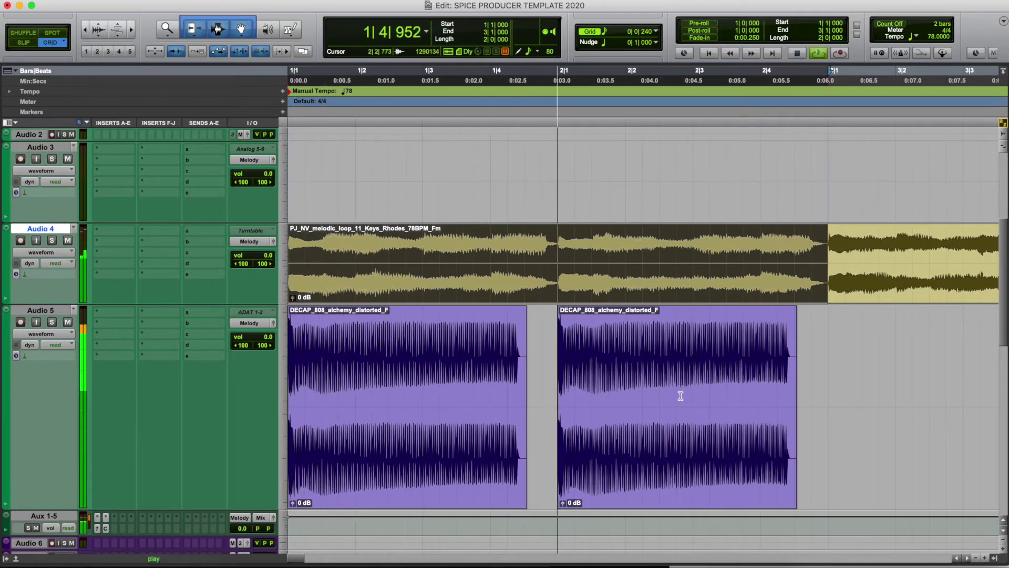
pyautogui.moveTo(676, 394); pyautogui.dragTo(647, 448)
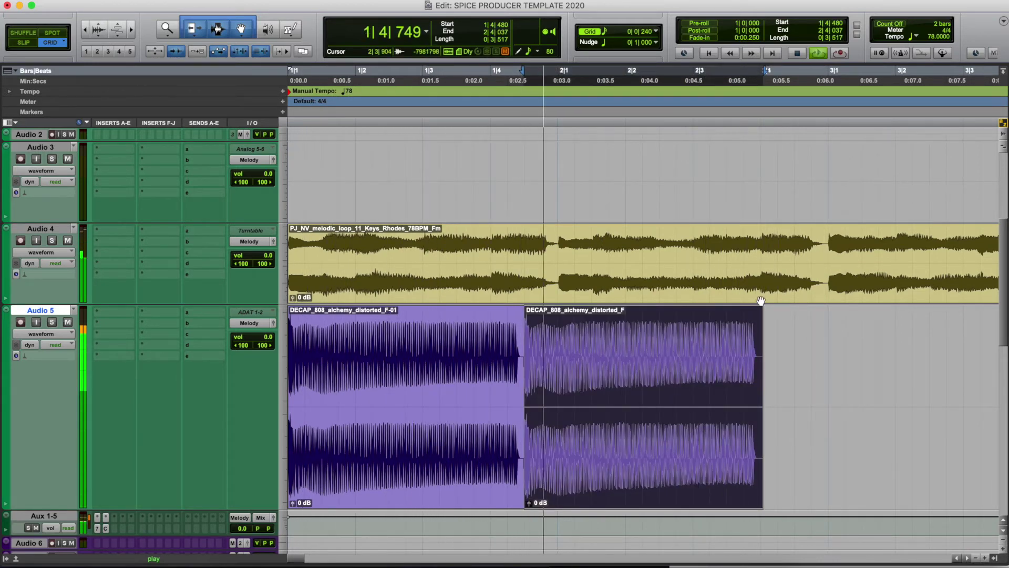
pyautogui.moveTo(757, 398); pyautogui.dragTo(563, 384)
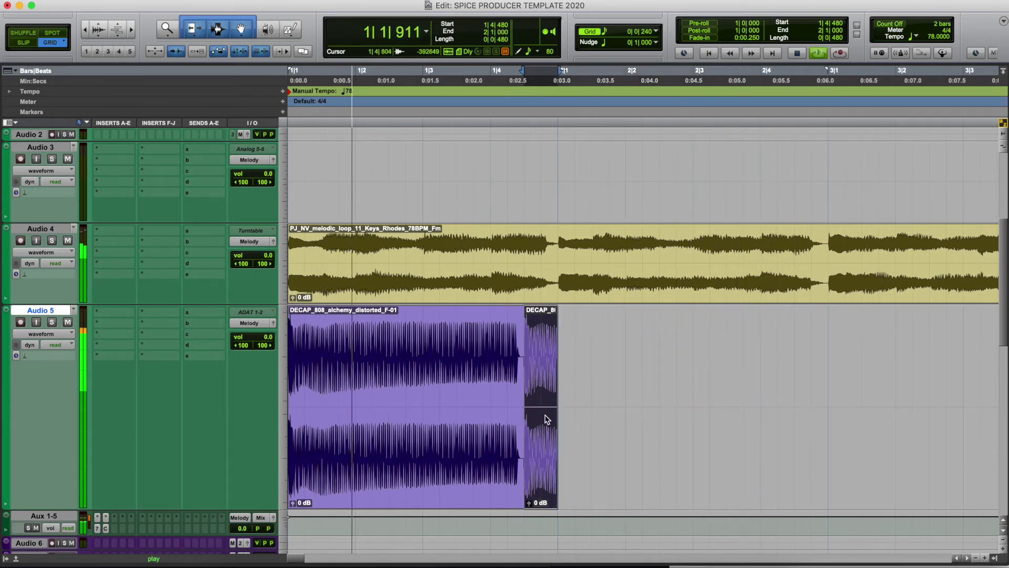
# Duplicate the short 808 clip at bar 2, extend it to 2|4|517, and stop playback.
pyautogui.press('super+d')
pyautogui.moveTo(588, 405); pyautogui.dragTo(842, 397)
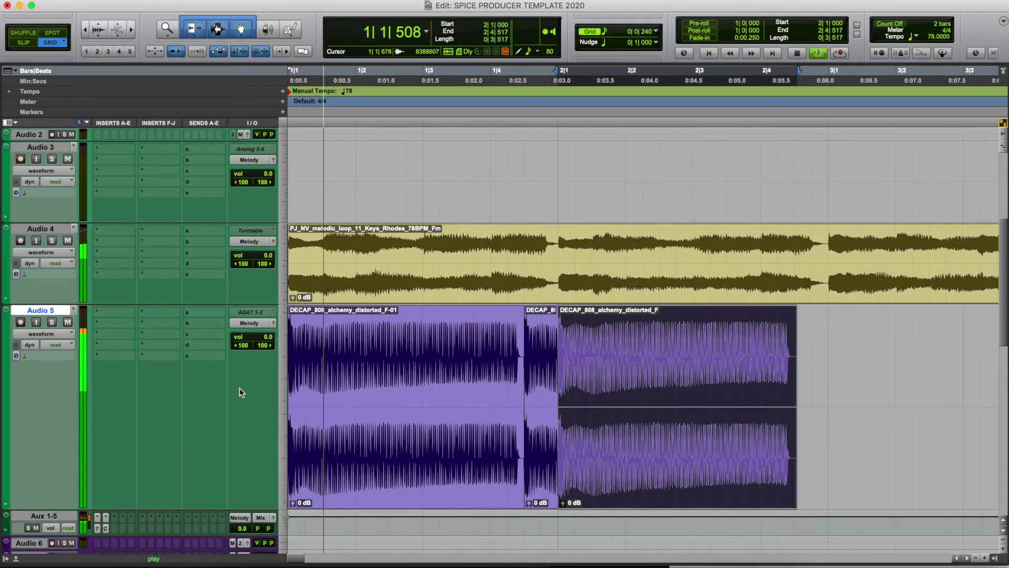
pyautogui.press('space')
# Route the outputs of Audio 4 and Audio 5 to Master (Stereo) and select the Rhodes clip.
pyautogui.click(257, 241)
pyautogui.moveTo(261, 243)
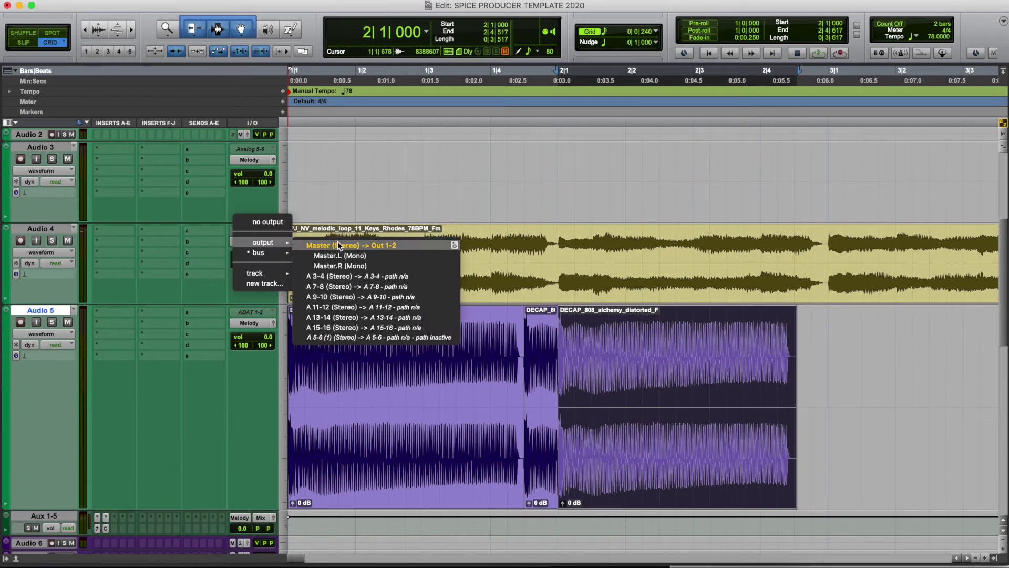
pyautogui.click(339, 244)
pyautogui.click(255, 329)
pyautogui.moveTo(258, 329)
pyautogui.click(363, 325)
pyautogui.click(445, 285)
pyautogui.click(446, 285)
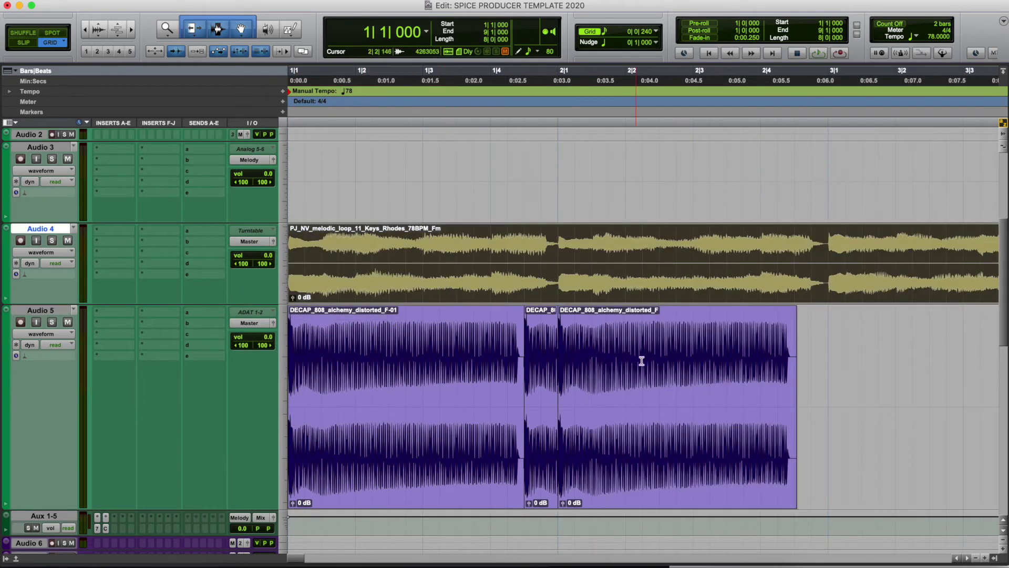
# Insert EQ3 7-Band on Audio 4 and Audio 5 and arrange both EQ windows side by side.
pyautogui.click(104, 229)
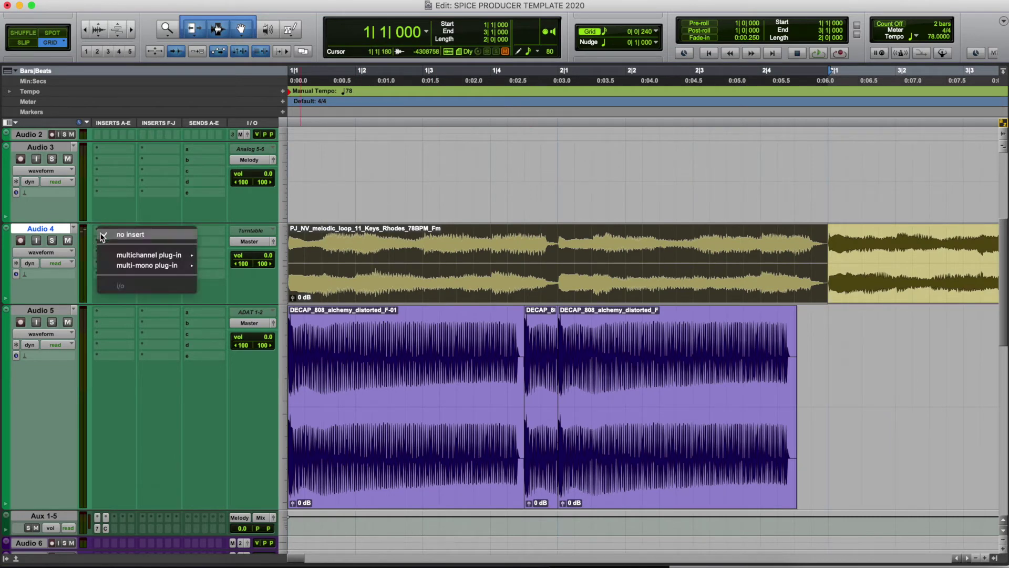
pyautogui.moveTo(149, 255)
pyautogui.moveTo(230, 261)
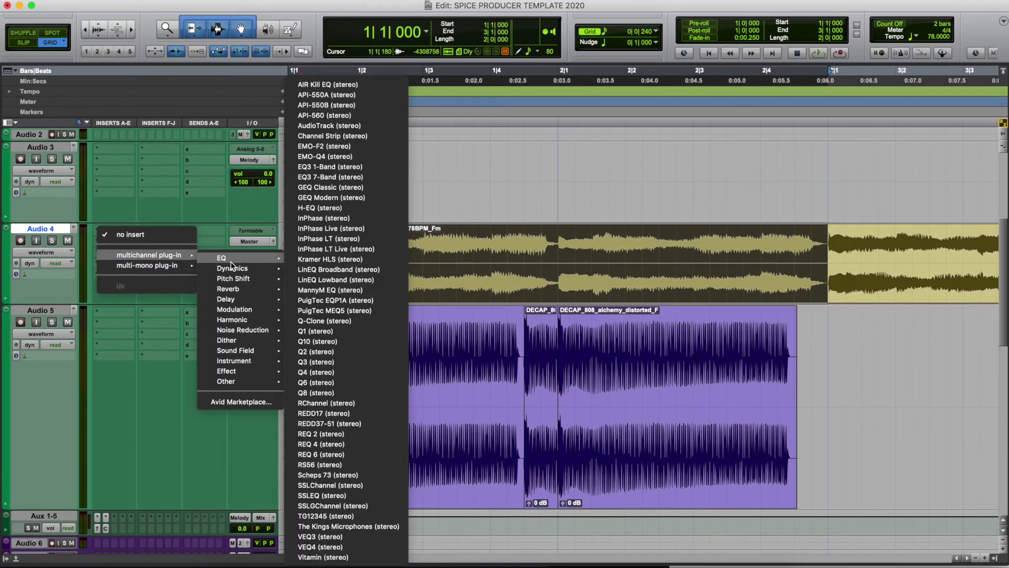
pyautogui.click(356, 177)
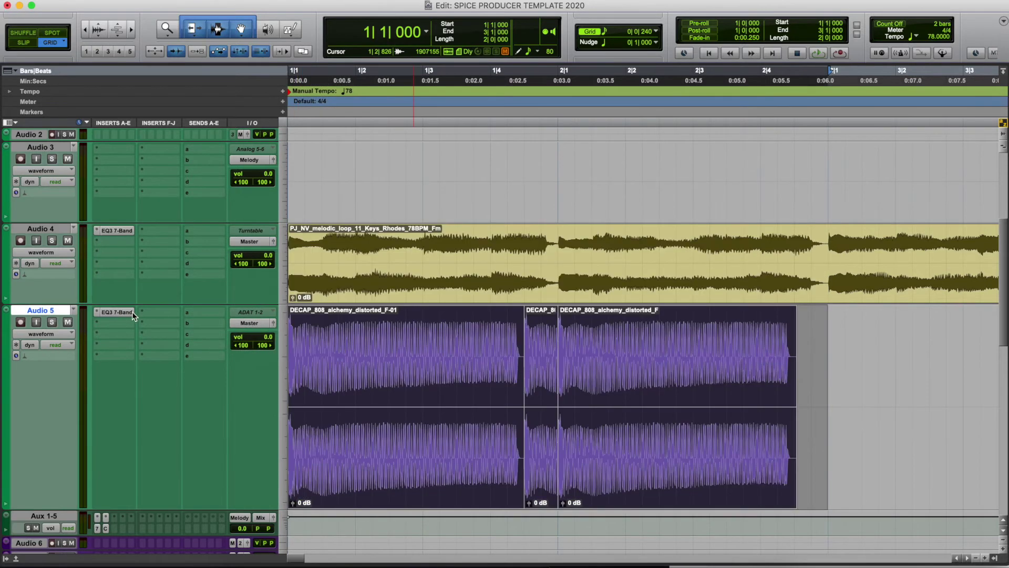
pyautogui.click(131, 312)
pyautogui.moveTo(304, 78); pyautogui.dragTo(404, 68)
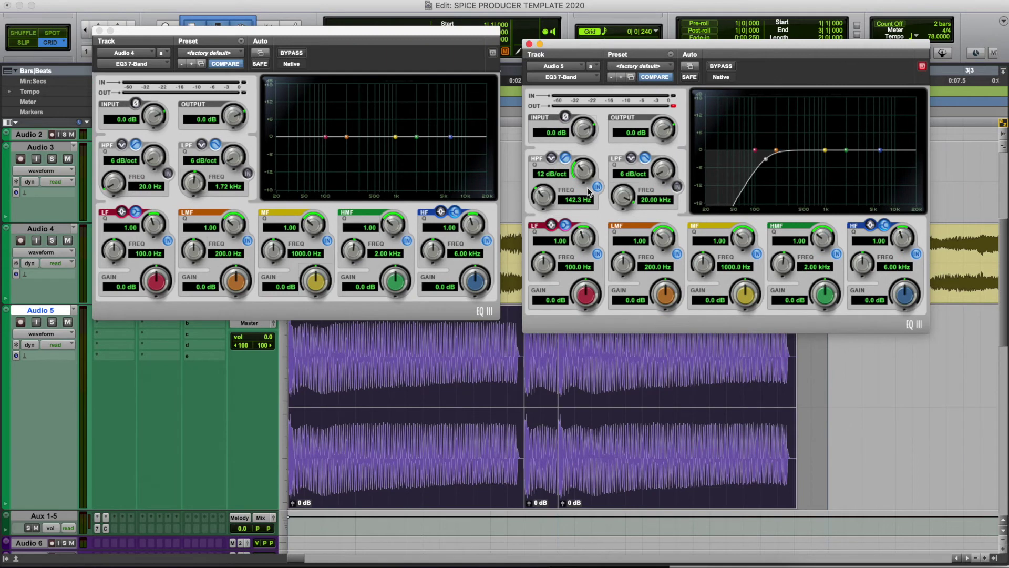
# Disable the high-pass filter on Audio 5's EQ and enable Audio 4's high-pass filter at 251.4 Hz.
pyautogui.click(598, 187)
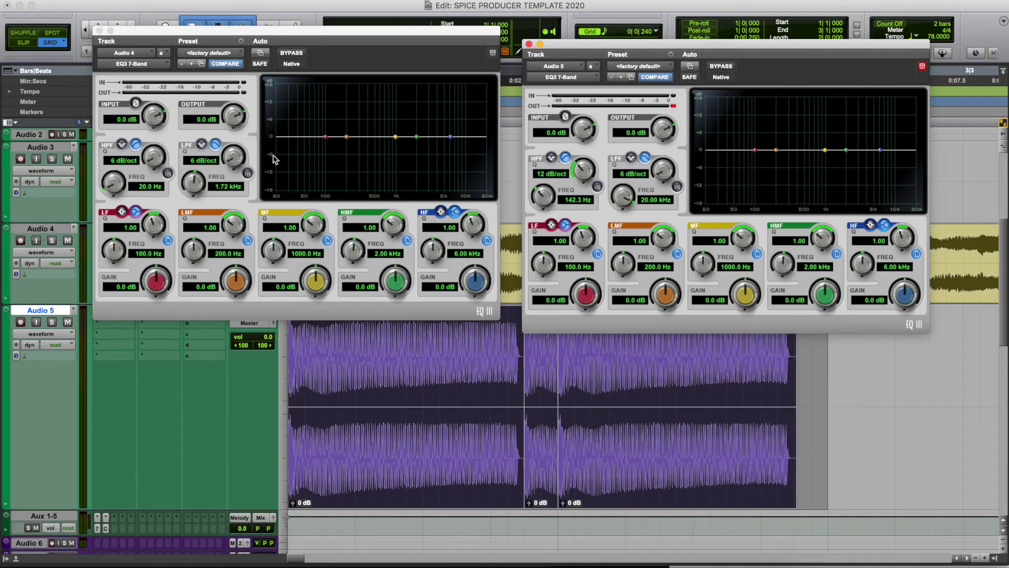
pyautogui.click(169, 174)
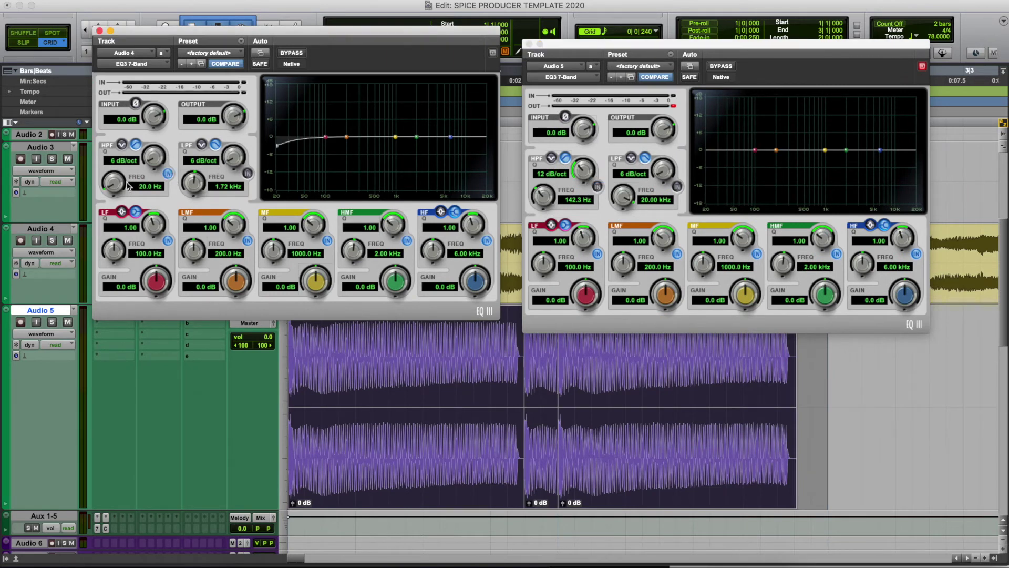
pyautogui.moveTo(113, 185); pyautogui.dragTo(108, 116)
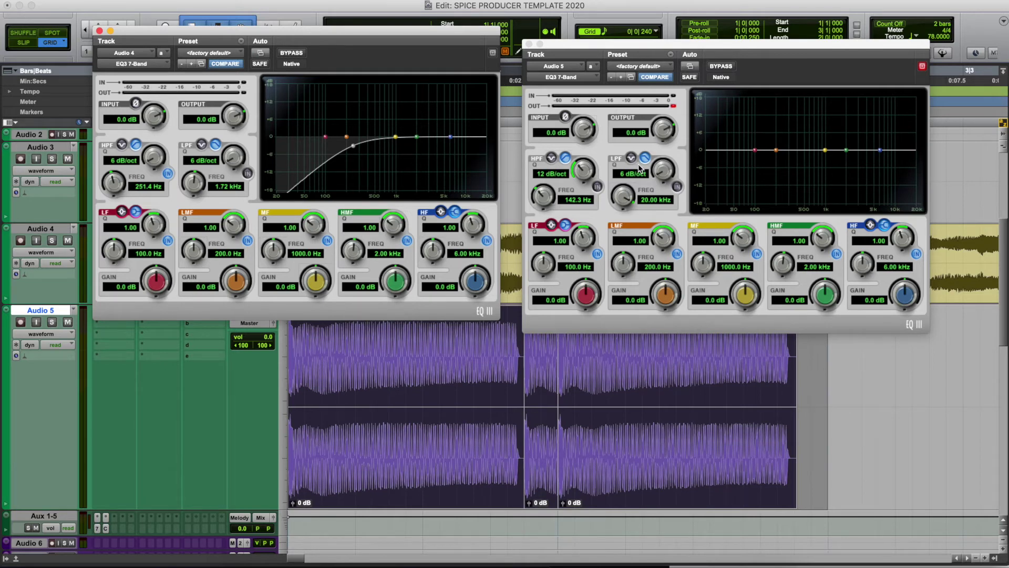
# During playback, enable the low-pass filter on Audio 5's EQ and lower its cutoff to 161.0 Hz.
pyautogui.press('space')
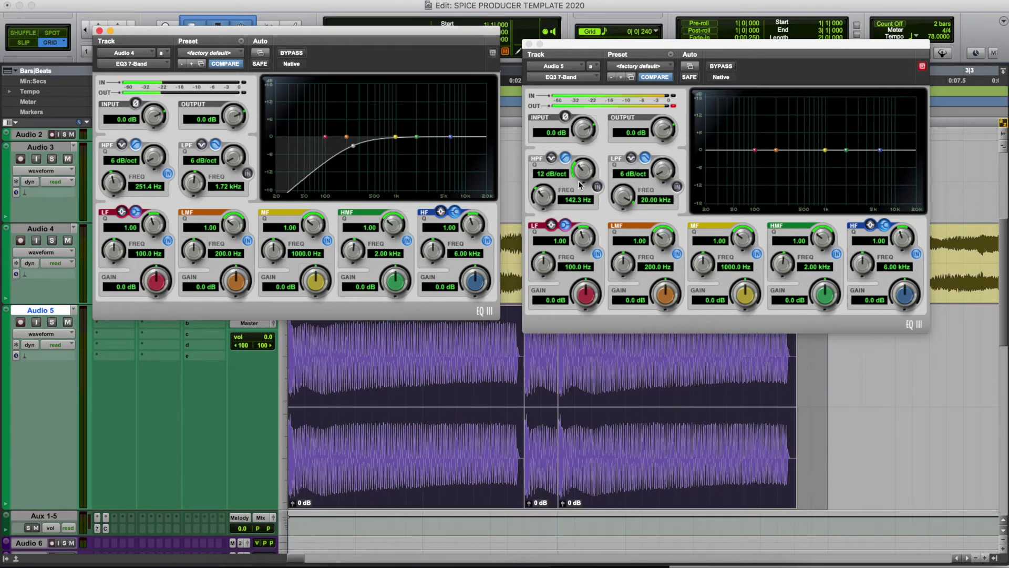
pyautogui.click(677, 186)
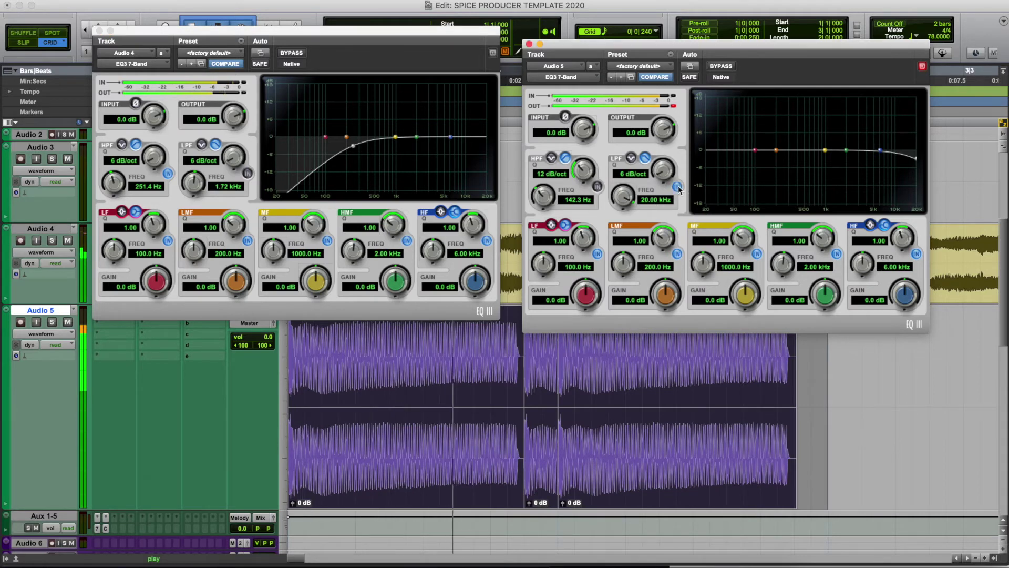
pyautogui.moveTo(623, 198); pyautogui.dragTo(623, 326)
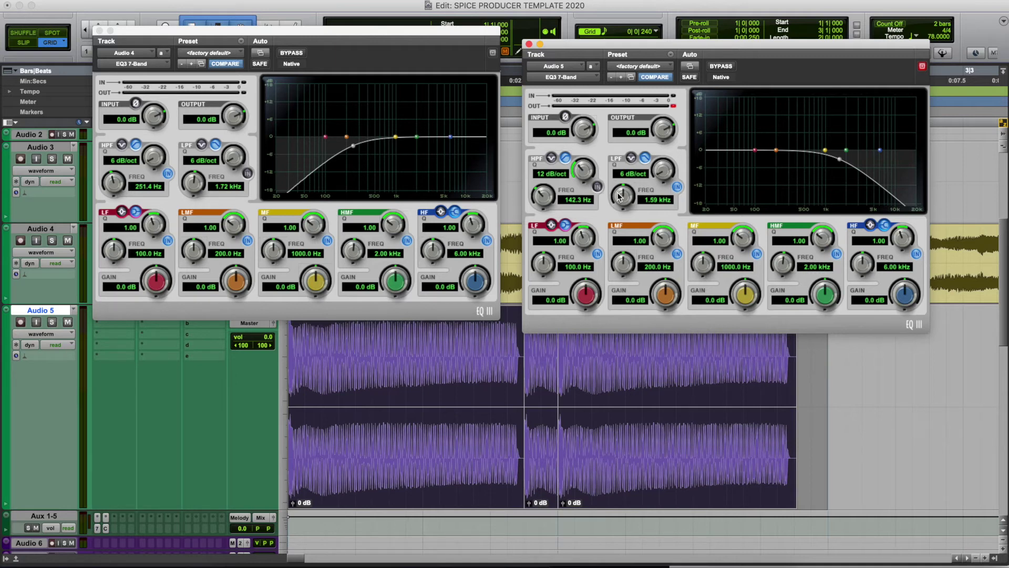
pyautogui.press('space')
pyautogui.moveTo(620, 196); pyautogui.dragTo(610, 339)
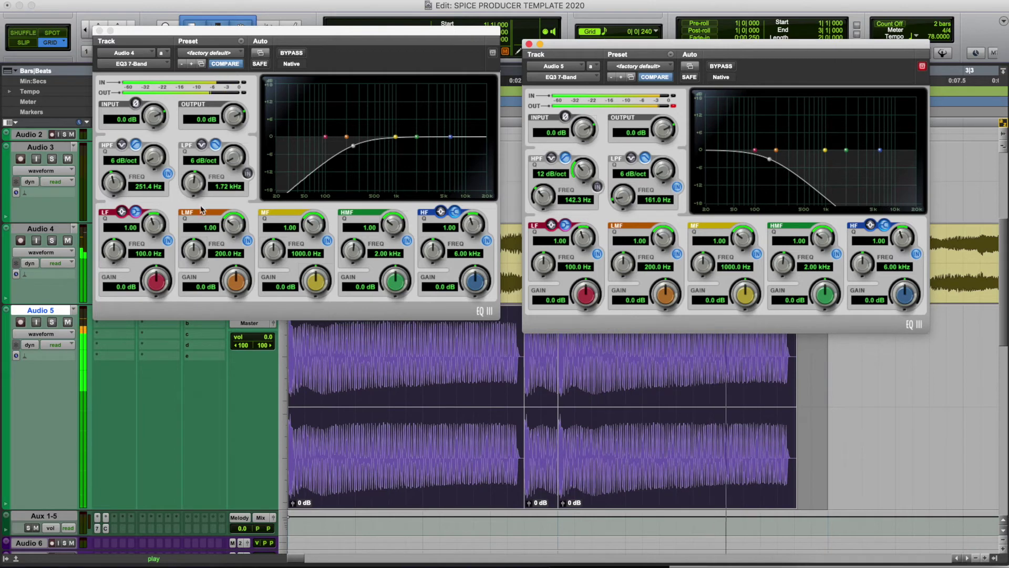
# Lower Audio 4's EQ output to -9.5 dB and compare Audio 5 with its low-pass filter off and on.
pyautogui.moveTo(234, 116); pyautogui.dragTo(235, 231)
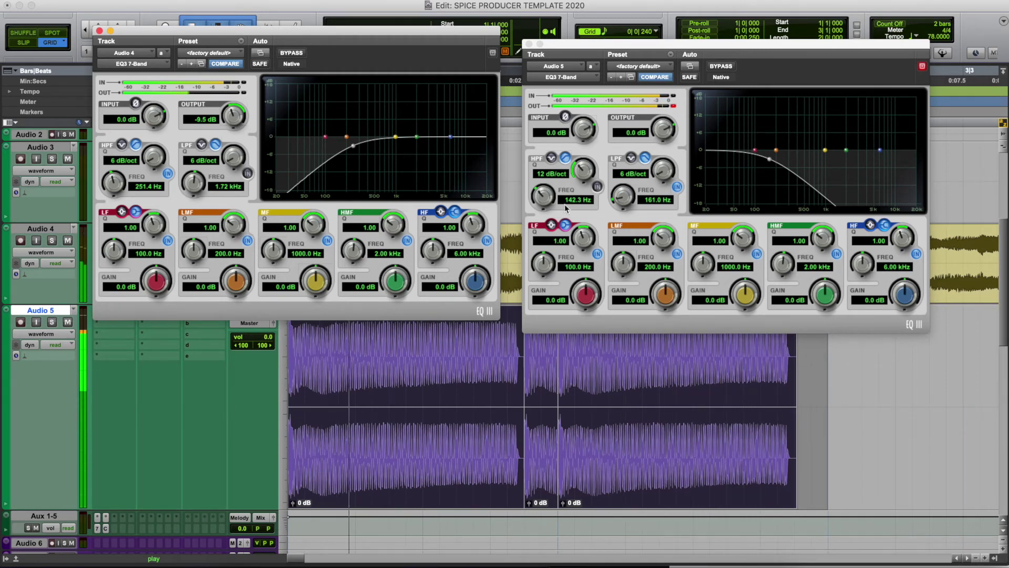
pyautogui.click(677, 187)
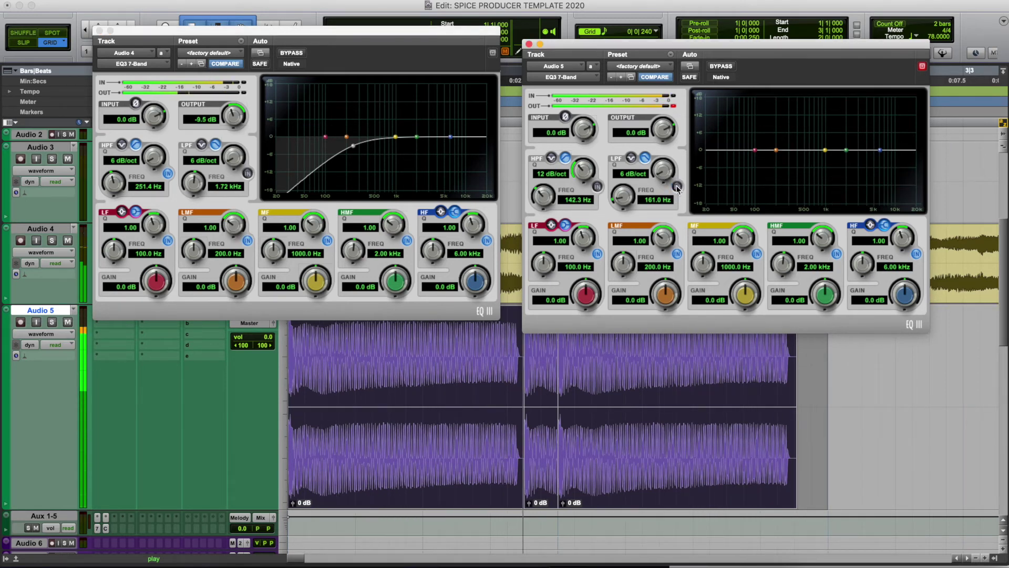
pyautogui.click(677, 187)
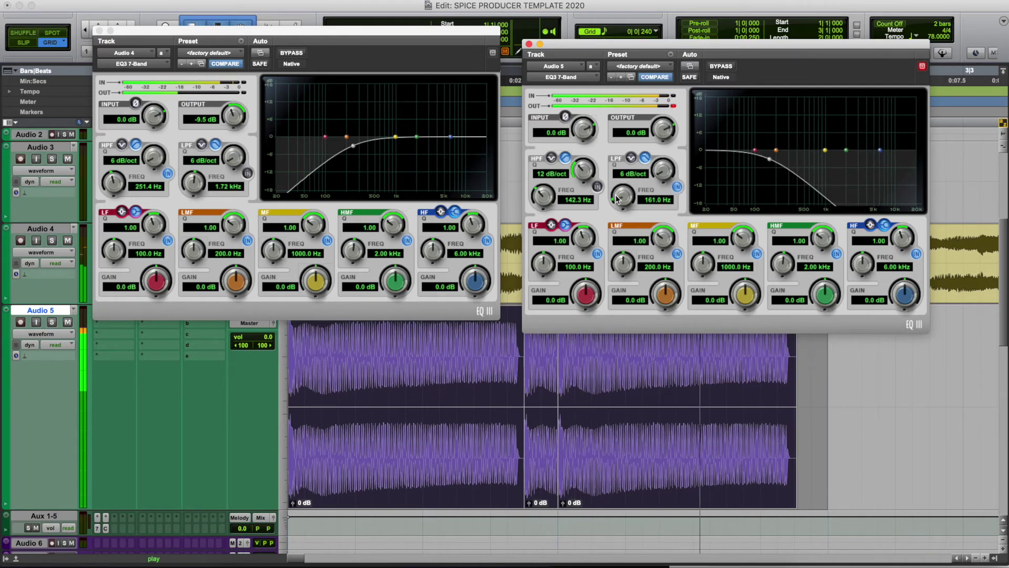
# Set Audio 5's low-pass filter to 24 dB/oct at 1.13 kHz and Audio 4's high-pass slope to 18 dB/oct.
pyautogui.moveTo(623, 195); pyautogui.dragTo(630, 241)
pyautogui.moveTo(661, 178); pyautogui.dragTo(662, 4)
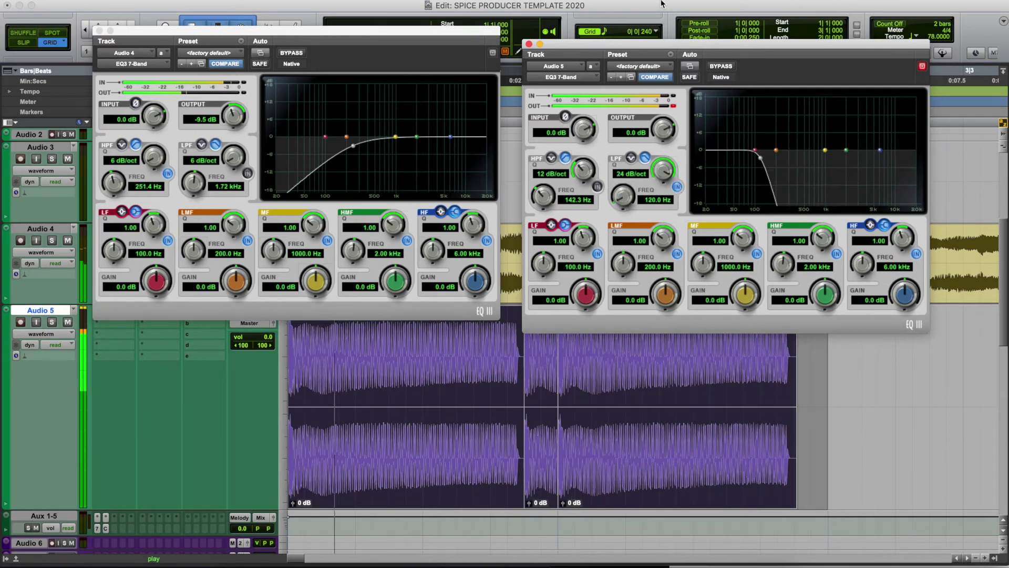
pyautogui.moveTo(623, 196)
pyautogui.mouseDown()
pyautogui.moveTo(636, 117)
pyautogui.moveTo(635, 192)
pyautogui.mouseUp()
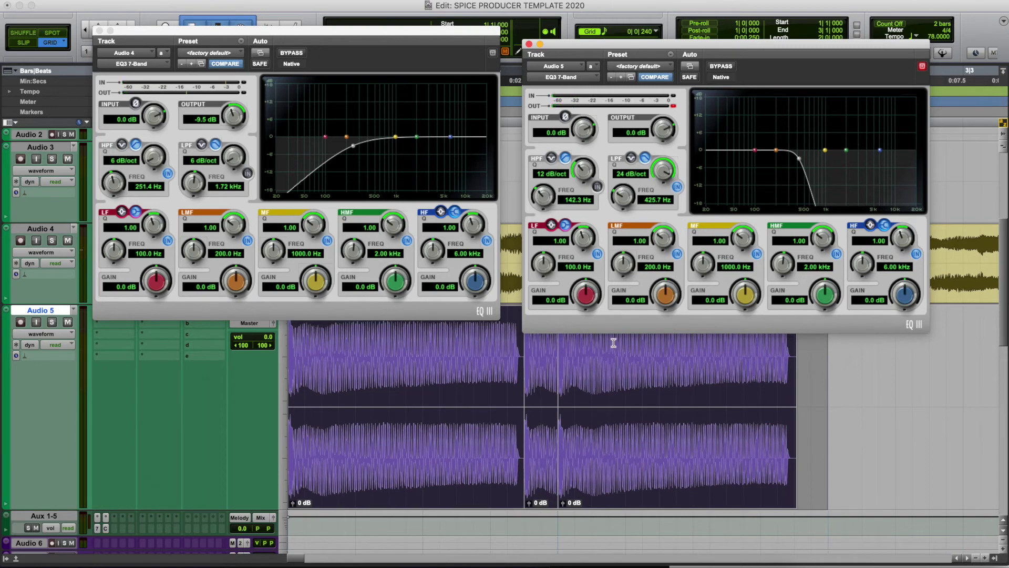
pyautogui.moveTo(620, 206); pyautogui.dragTo(624, 181)
pyautogui.moveTo(353, 146); pyautogui.dragTo(357, 132)
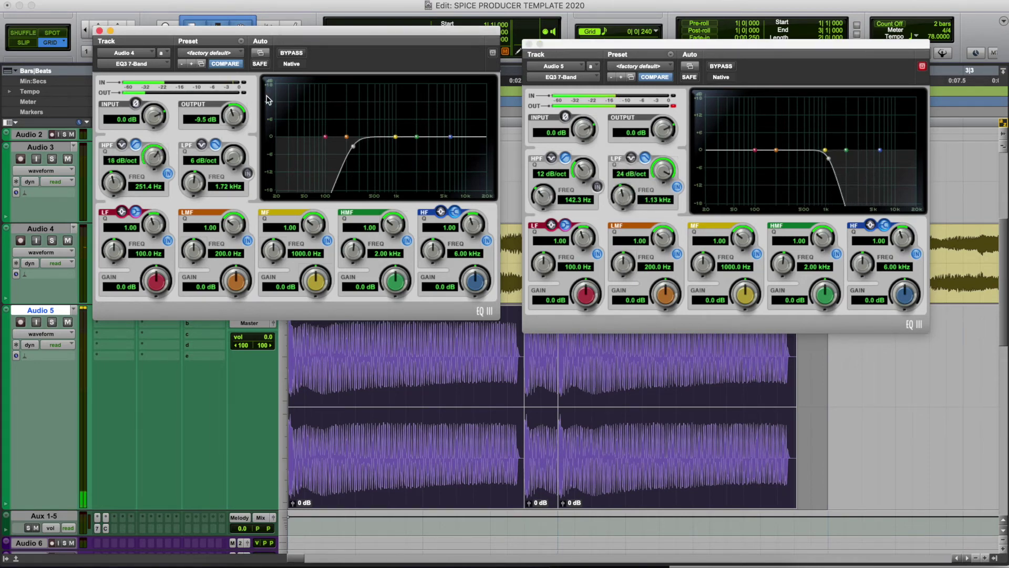
# Stack the Audio 4 EQ above the Audio 5 EQ to compare their filter curves, and close them.
pyautogui.moveTo(652, 53); pyautogui.dragTo(427, 299)
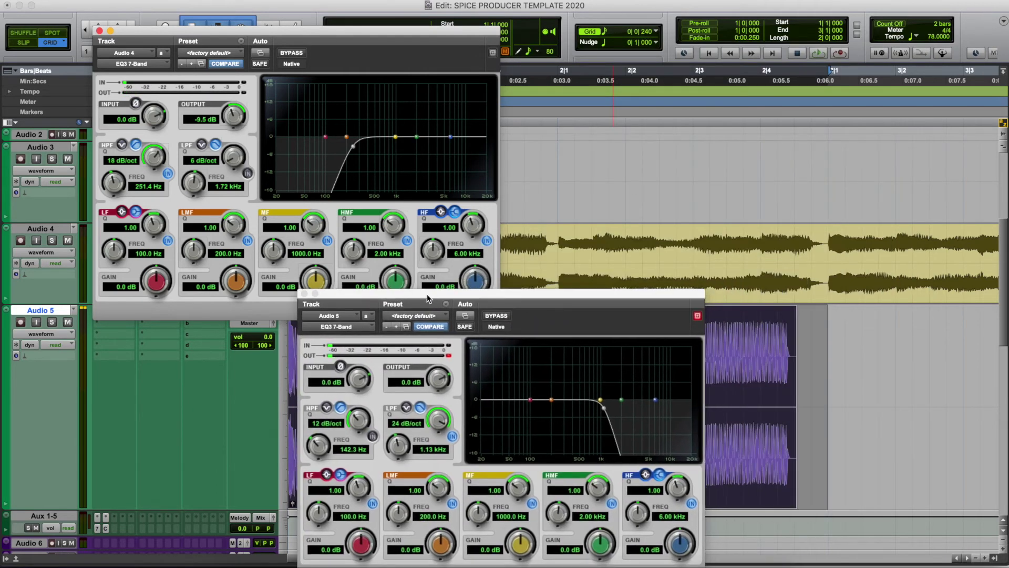
pyautogui.moveTo(381, 36); pyautogui.dragTo(584, 26)
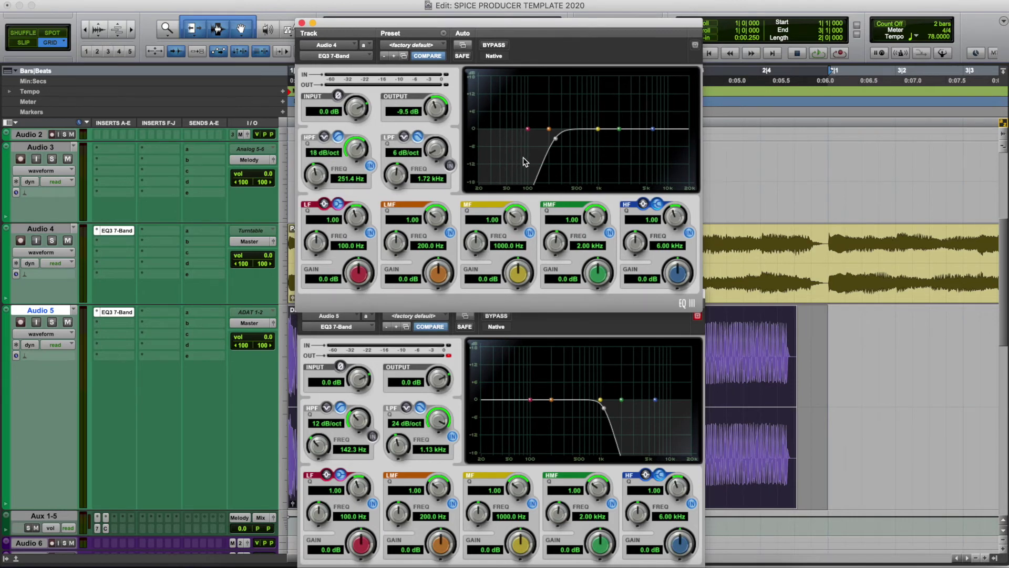
pyautogui.click(571, 324)
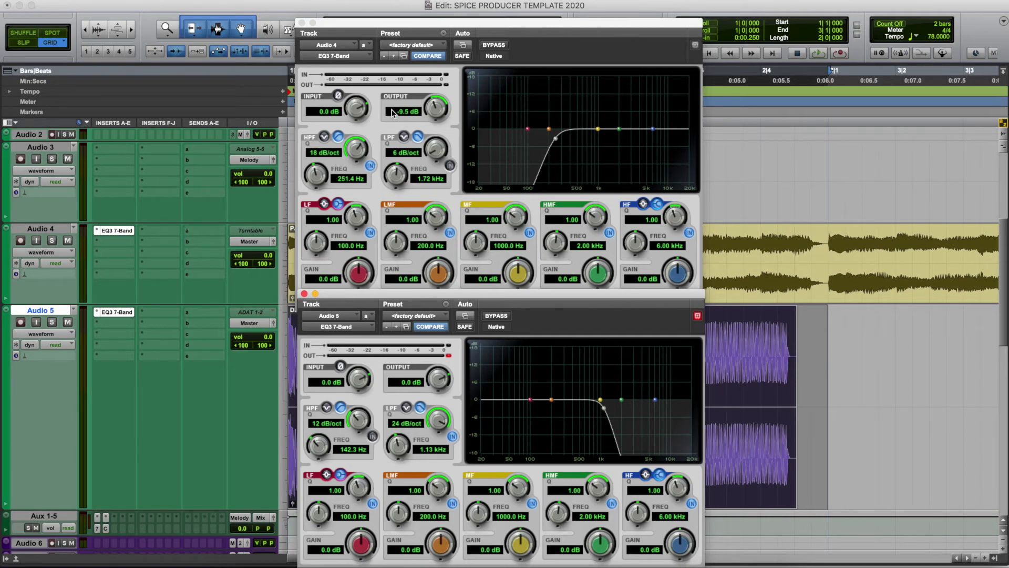
pyautogui.click(301, 23)
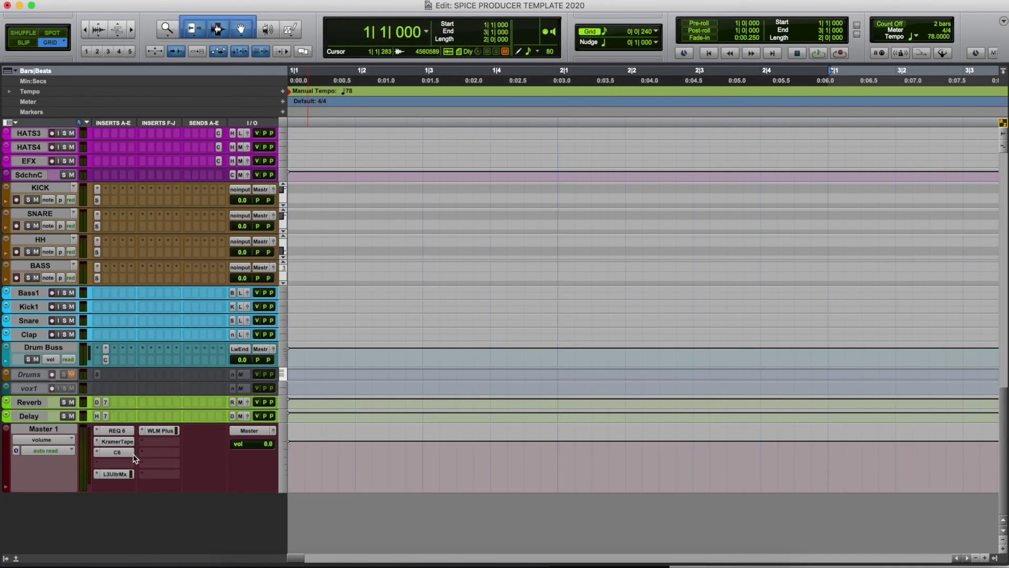
# Inspect the REQ 6 curve on Master 1, close it, and open the C6 to examine its bands alongside the tracks.
pyautogui.click(113, 432)
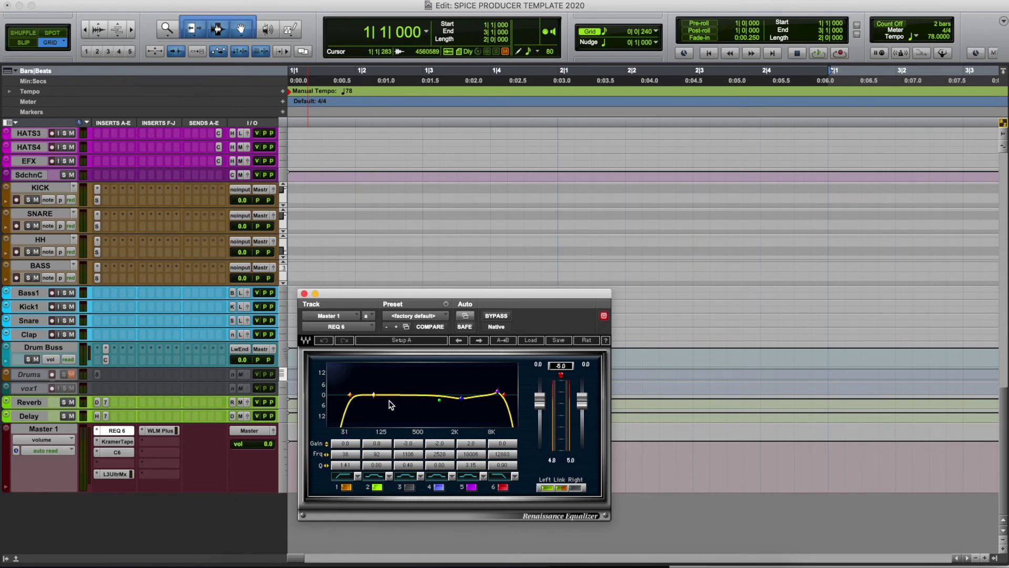
pyautogui.click(304, 293)
pyautogui.click(117, 452)
pyautogui.scroll(3, 140, 462)
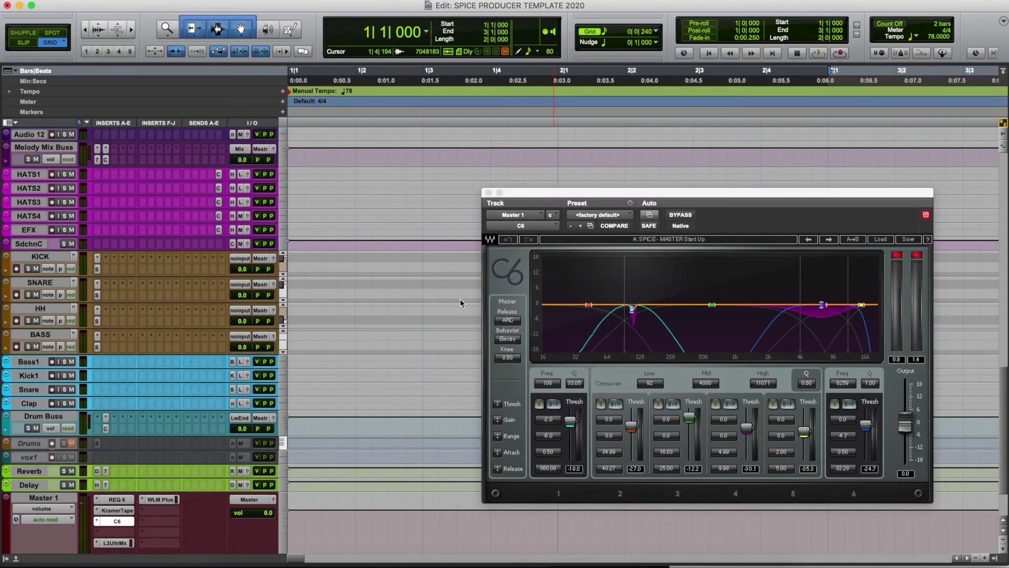
pyautogui.scroll(10, 459, 299)
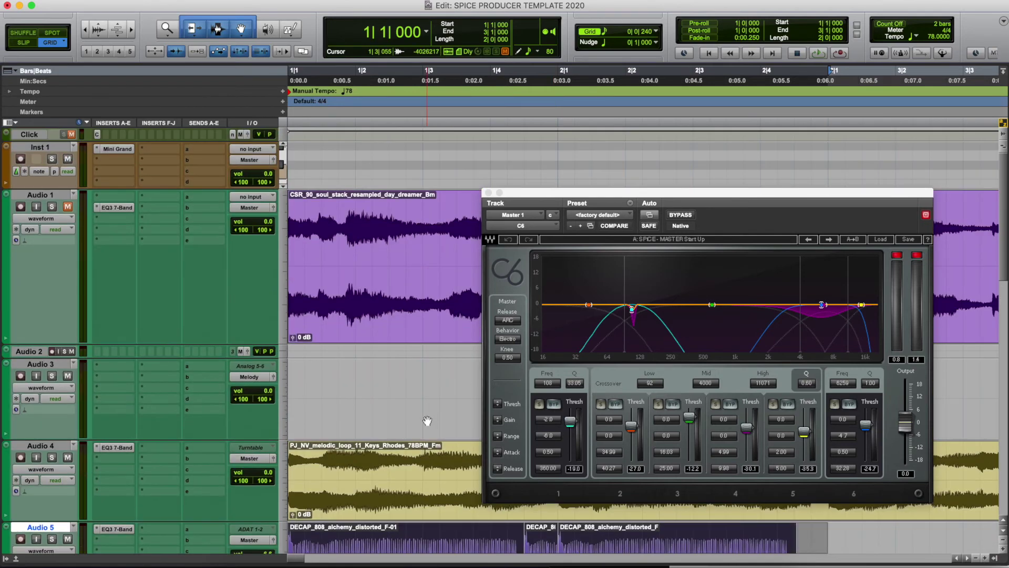
pyautogui.scroll(-5, 427, 421)
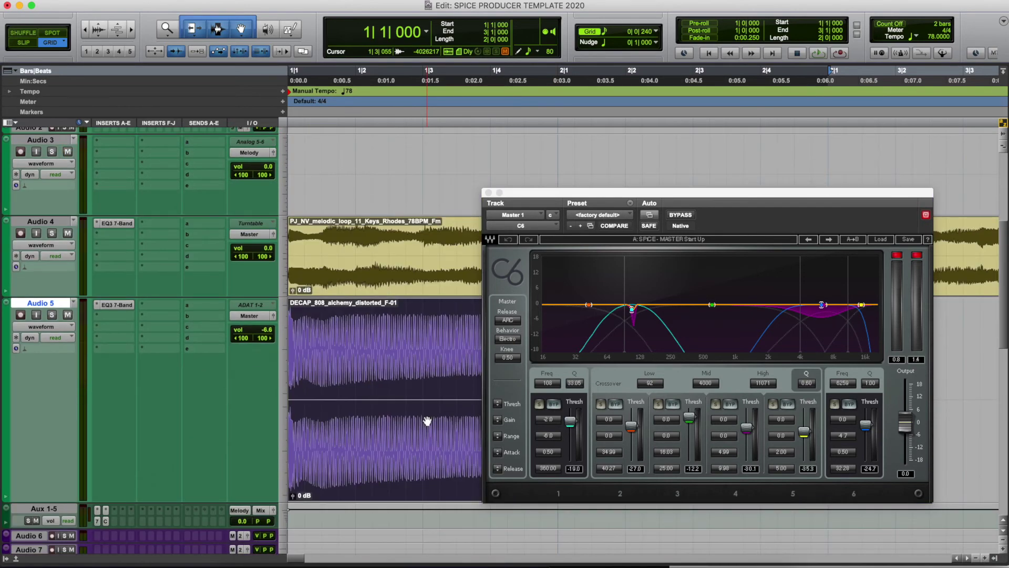
pyautogui.scroll(-15, 427, 420)
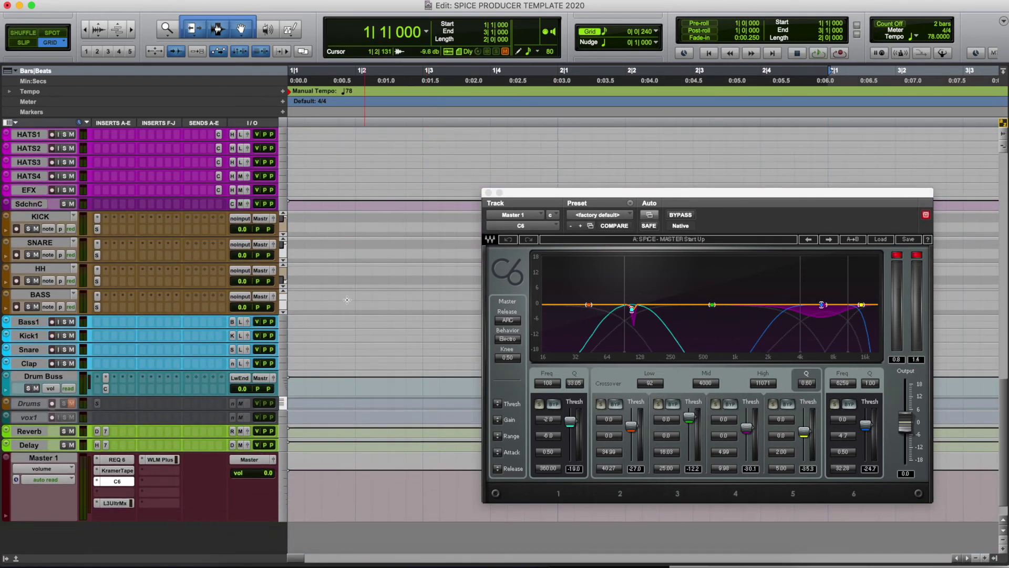
pyautogui.moveTo(540, 192); pyautogui.dragTo(664, 193)
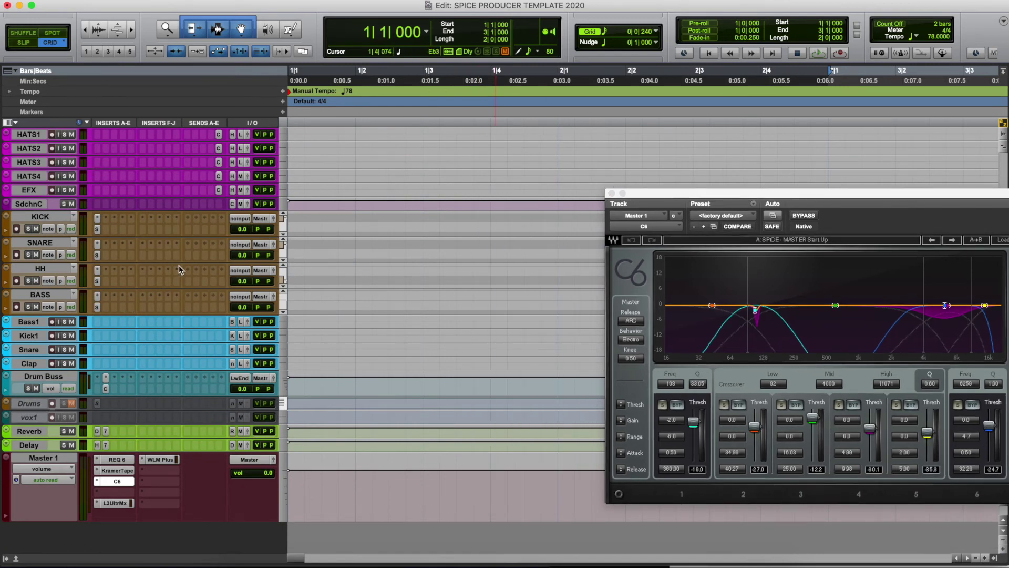
# Fill bar 1 of the HH track with consecutive sixteenth notes on C3, up to 1|4|720.
pyautogui.moveTo(207, 289)
pyautogui.mouseDown()
pyautogui.moveTo(388, 353)
pyautogui.moveTo(540, 355)
pyautogui.mouseUp()
pyautogui.click(683, 185)
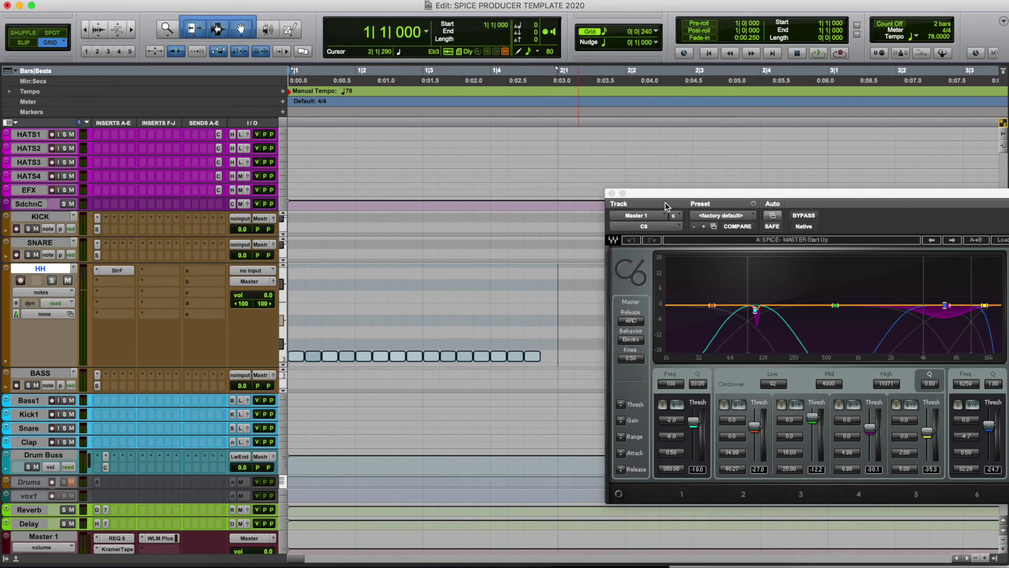
pyautogui.click(684, 193)
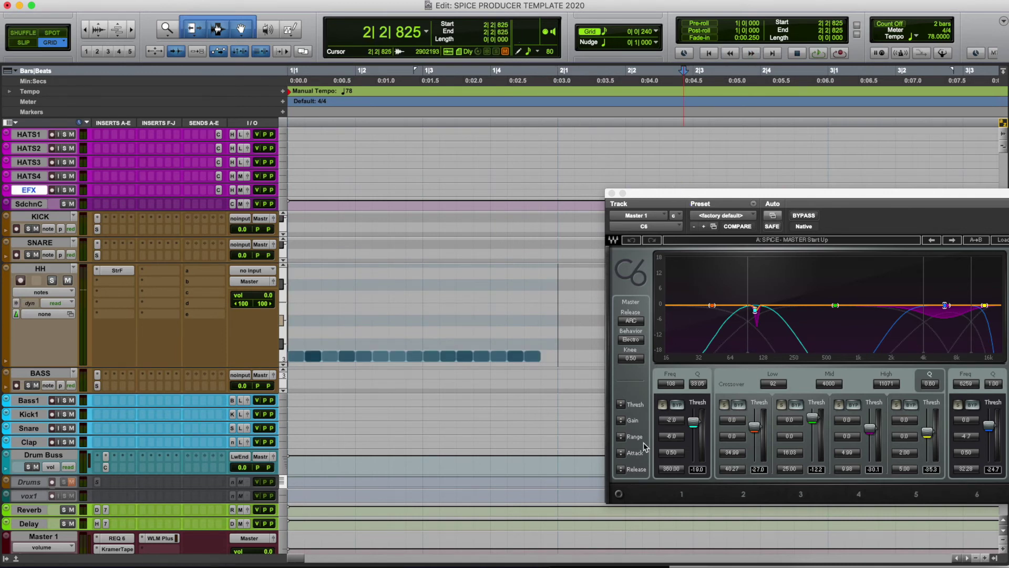
pyautogui.click(549, 354)
pyautogui.press('space')
pyautogui.press('space')
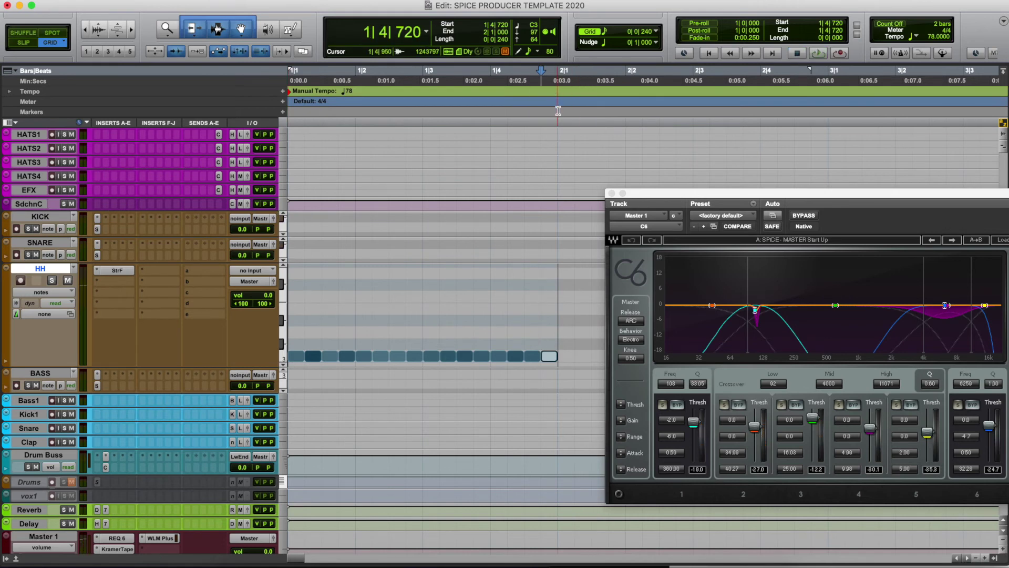
# Close the C6 window and duplicate the bar of hi-hat notes to bar 2.
pyautogui.scroll(5, 667, 168)
pyautogui.moveTo(665, 195); pyautogui.dragTo(635, 439)
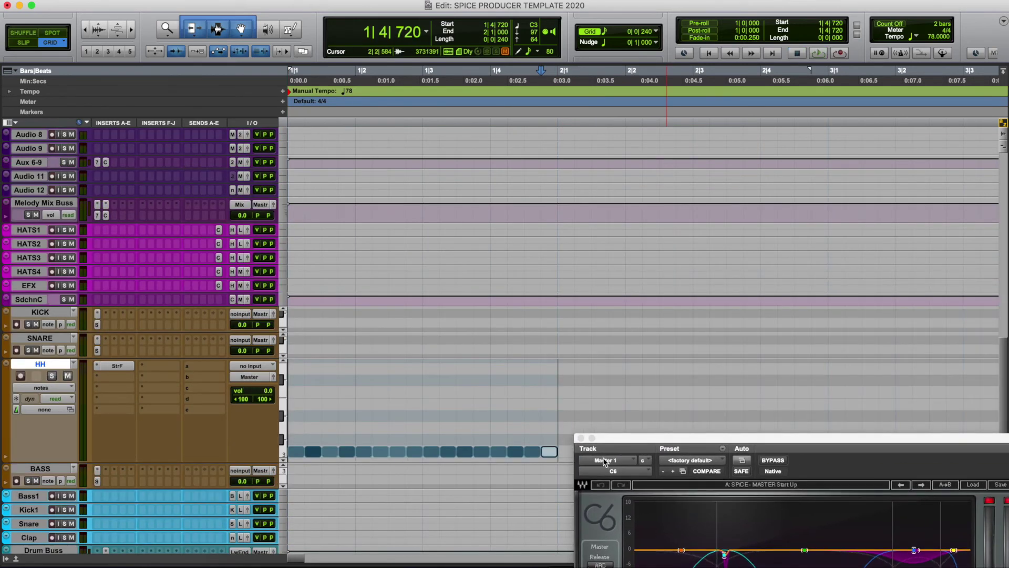
pyautogui.click(581, 438)
pyautogui.press('super+d')
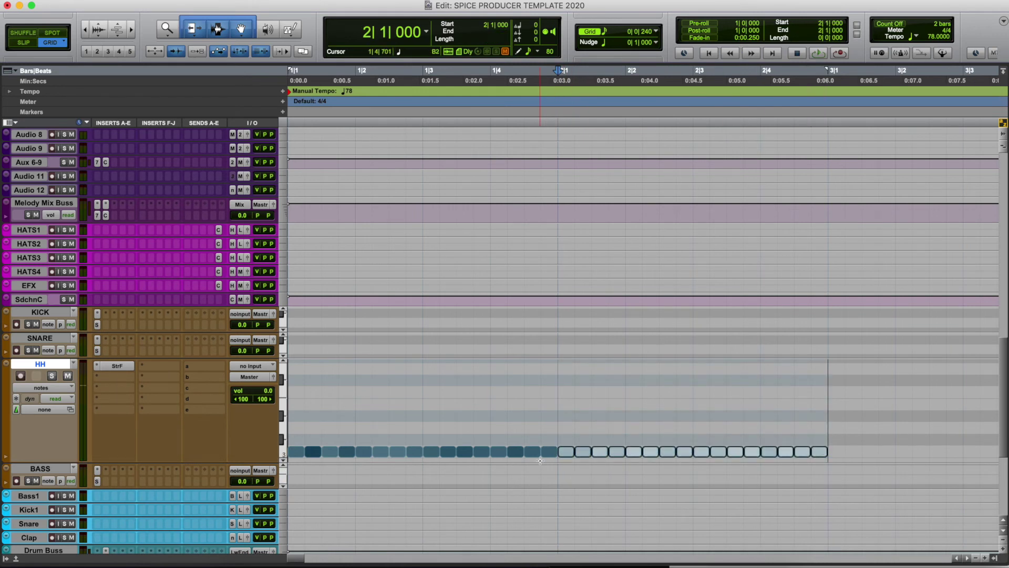
# Add kick notes on the KICK track at 1|1|000, 1|1|480 and 2|1|000.
pyautogui.scroll(-1, 540, 460)
pyautogui.click(290, 307)
pyautogui.click(564, 308)
pyautogui.click(327, 308)
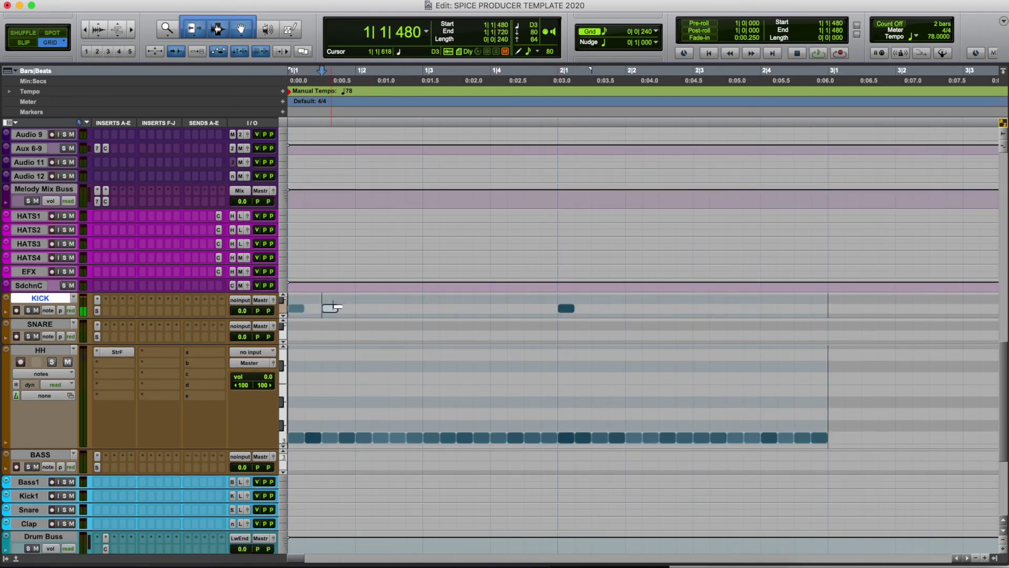
# Add a snare note on the SNARE track, start playback, and place the note at 1|2|000.
pyautogui.click(428, 333)
pyautogui.press('space')
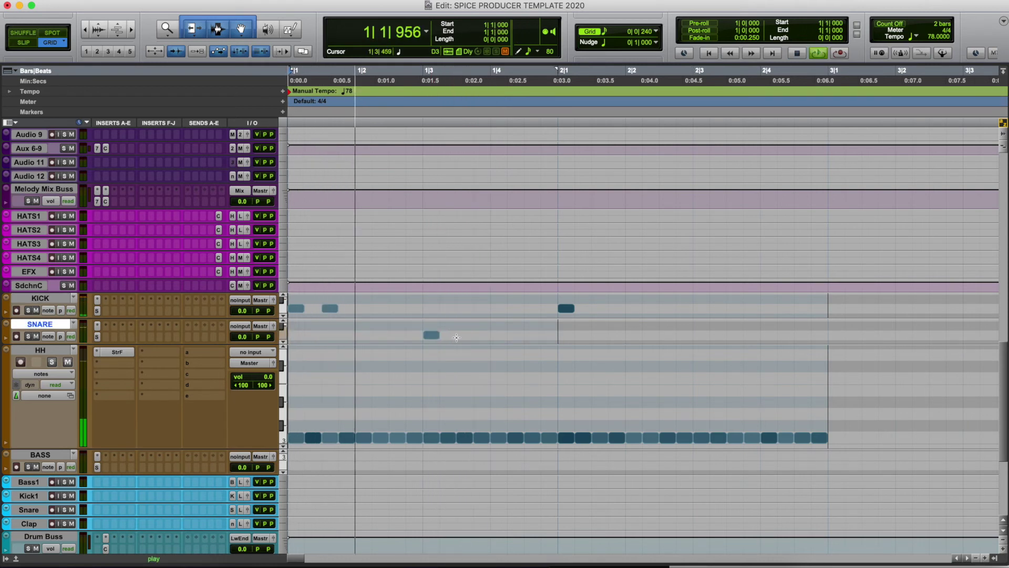
pyautogui.moveTo(431, 334); pyautogui.dragTo(364, 334)
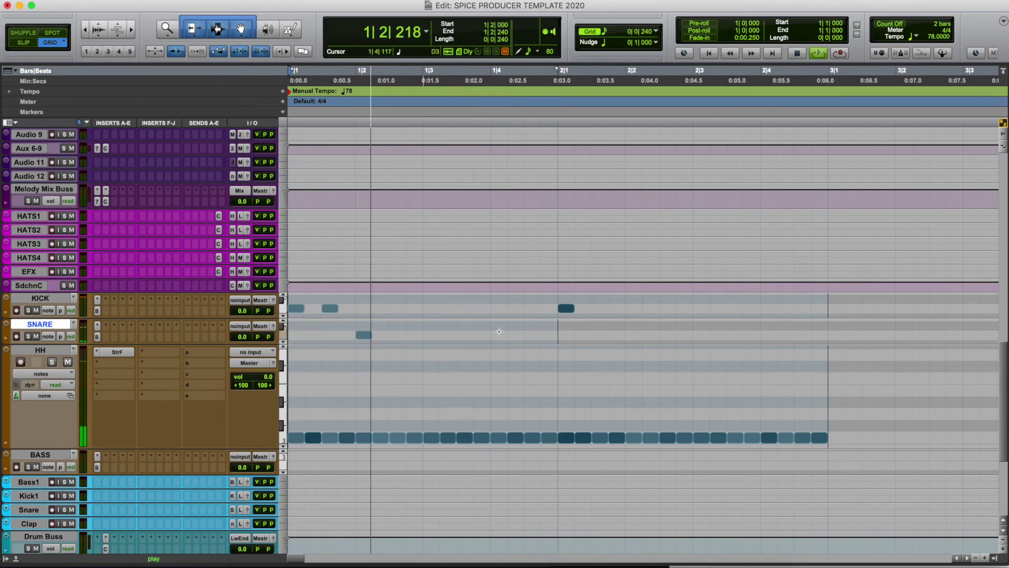
# Repeat the snare note at 1|4|000, 2|2|000 and 2|4|000, and play back the full two-bar pattern.
pyautogui.click(364, 335)
pyautogui.press('super+d')
pyautogui.press('space')
pyautogui.press('super+d')
pyautogui.press('super+z')
pyautogui.click(492, 333)
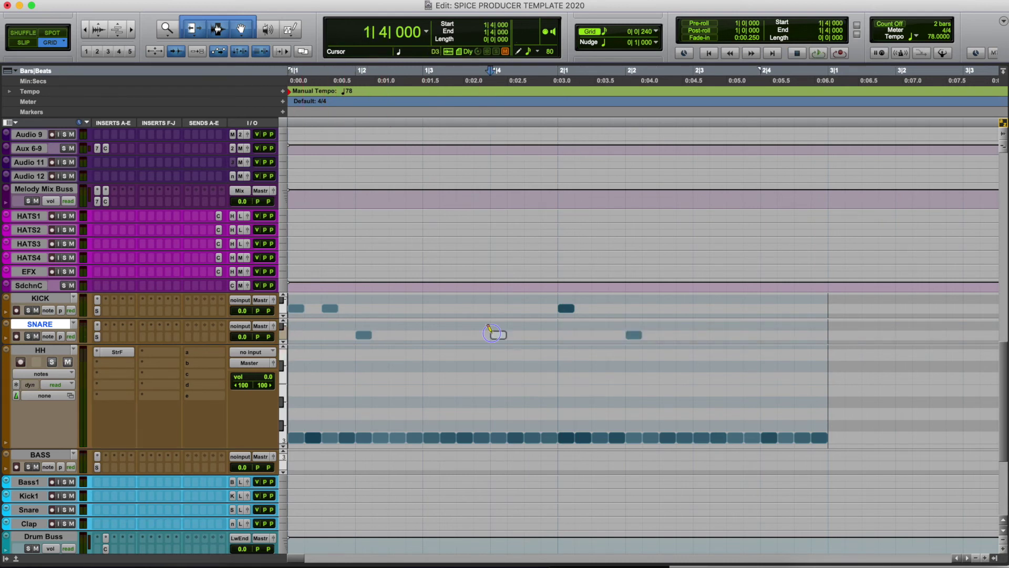
pyautogui.press('super+d')
pyautogui.press('super+a')
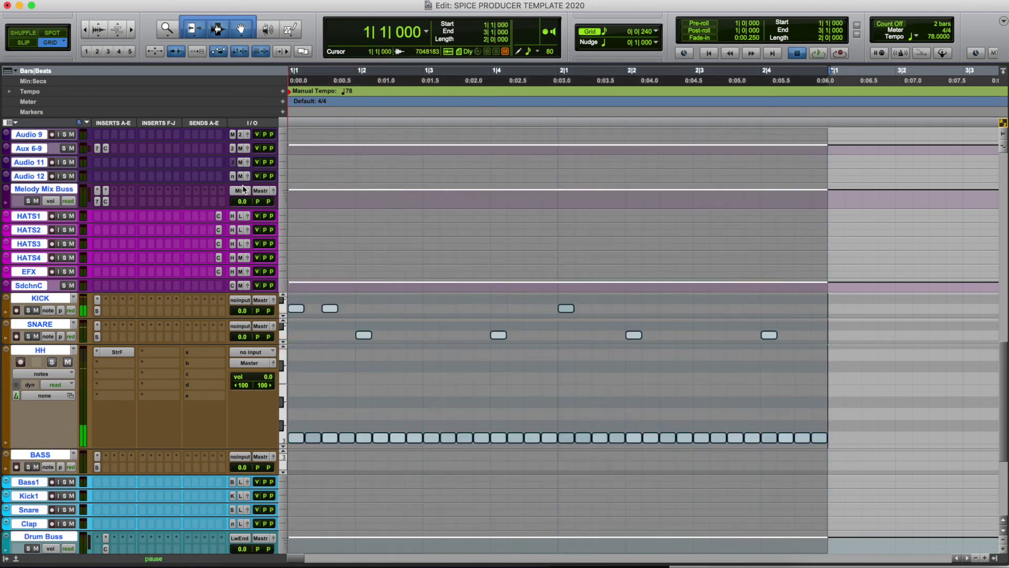
pyautogui.press('space')
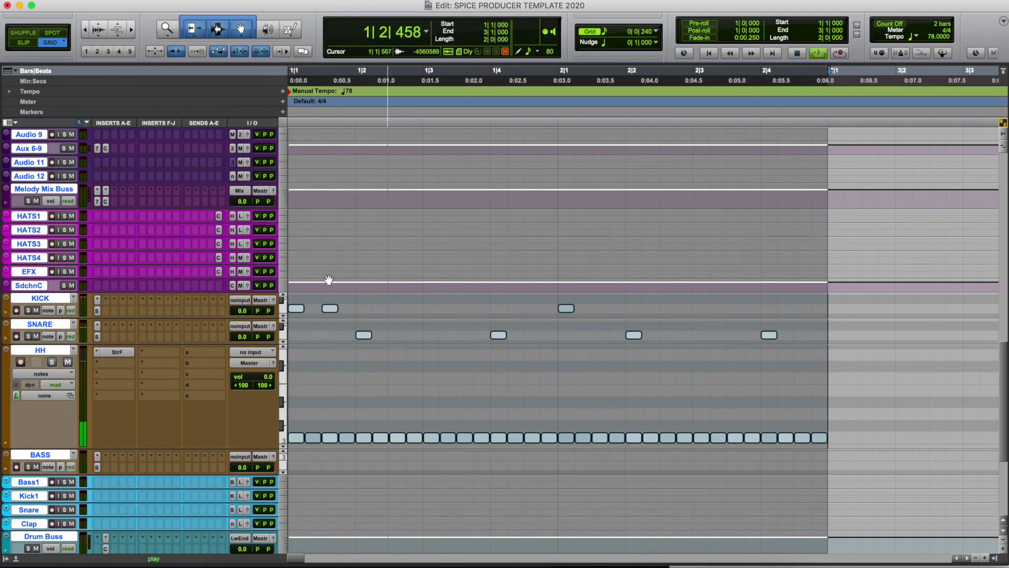
# Move the second kick note to 1|1|720 and add another kick note at 2|3|720.
pyautogui.click(322, 311)
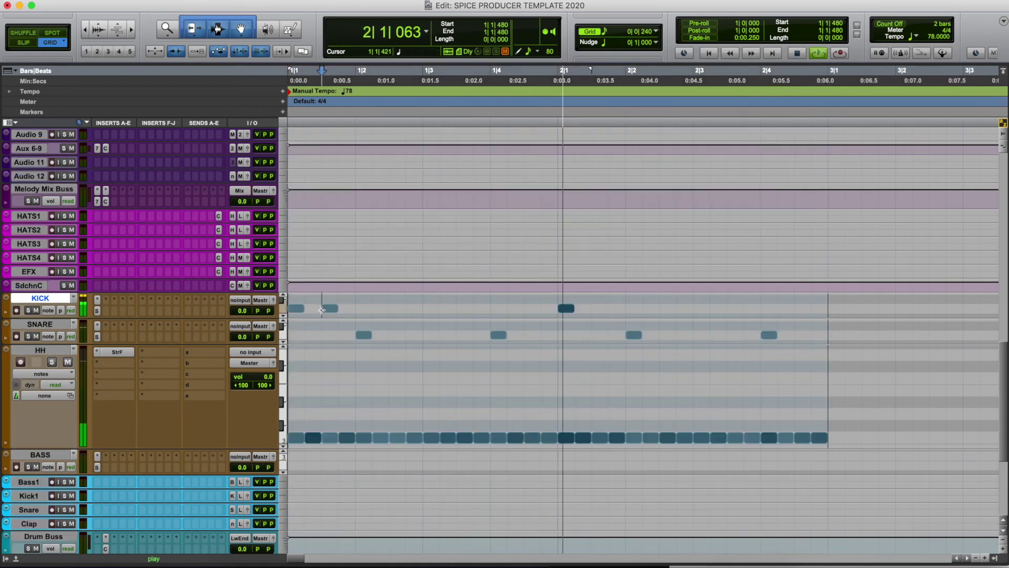
pyautogui.moveTo(327, 308); pyautogui.dragTo(346, 311)
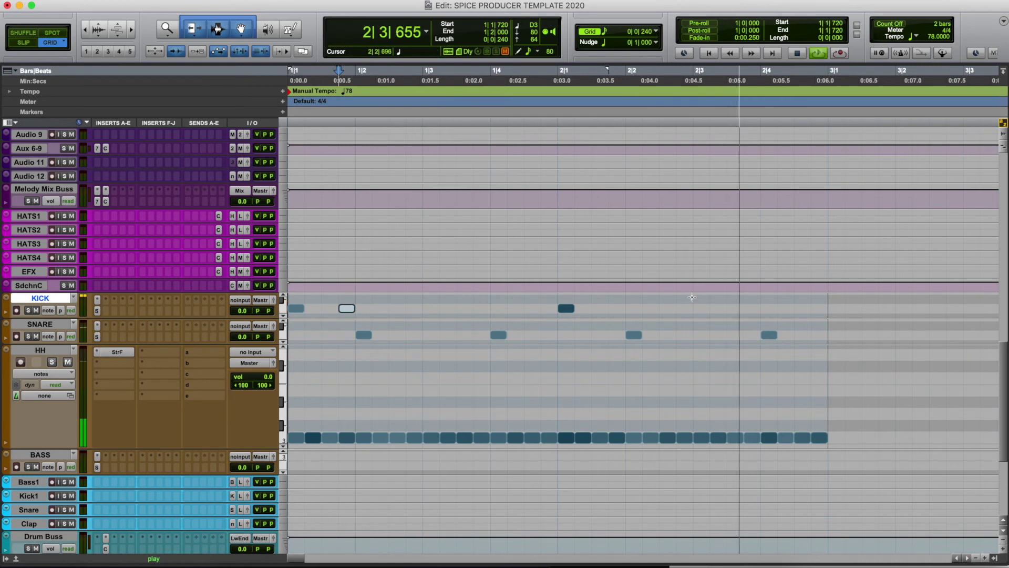
pyautogui.click(751, 310)
pyautogui.click(752, 309)
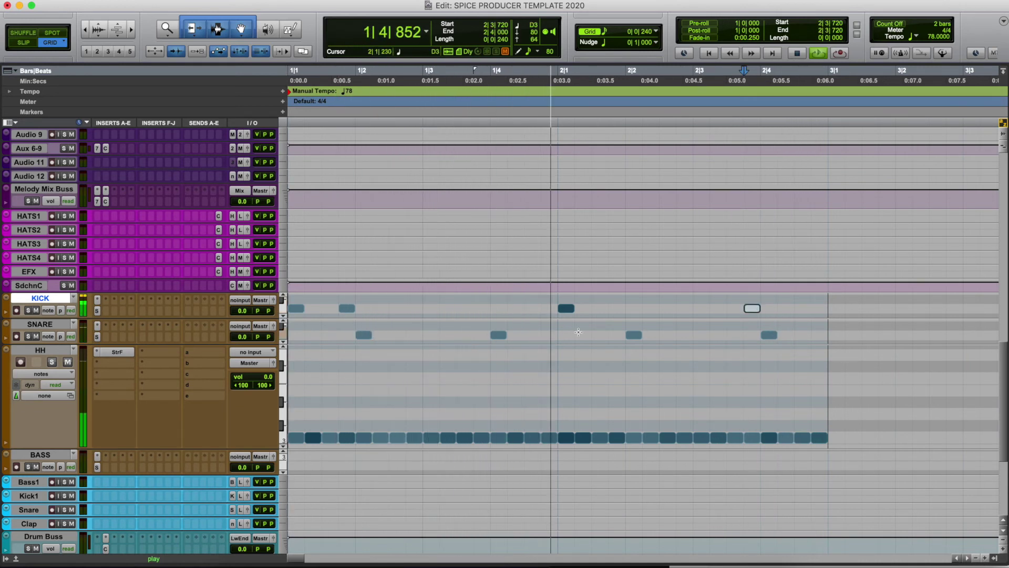
# Try a kick note at 2|2|480, delete it, and add a snare note at 2|2|720 instead.
pyautogui.click(667, 309)
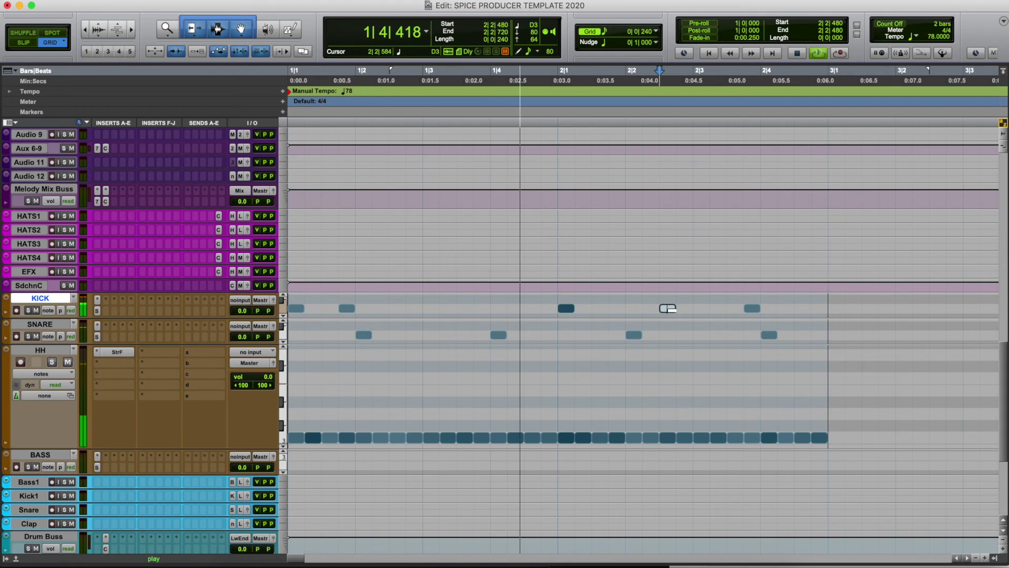
pyautogui.press('Delete')
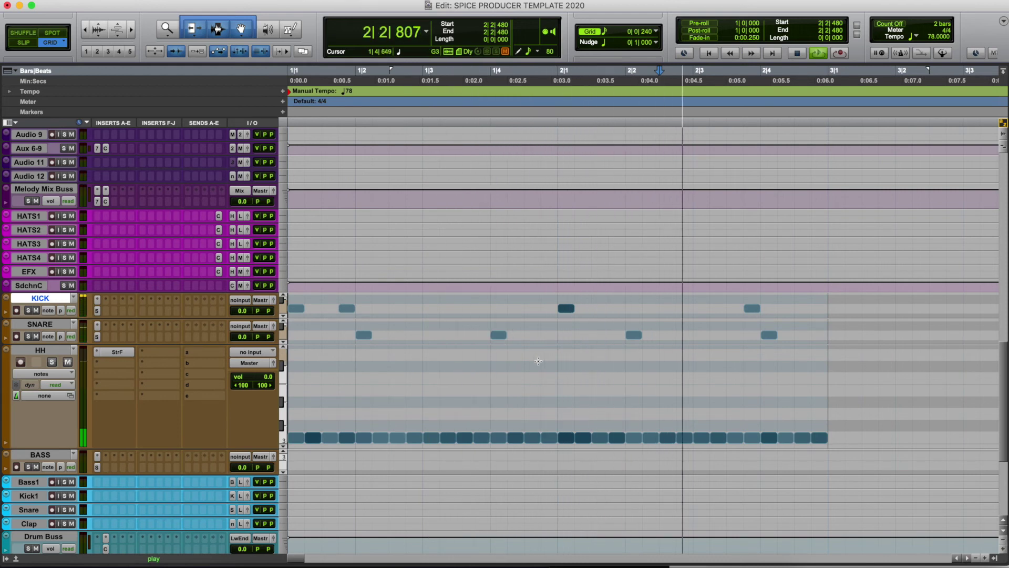
pyautogui.click(680, 335)
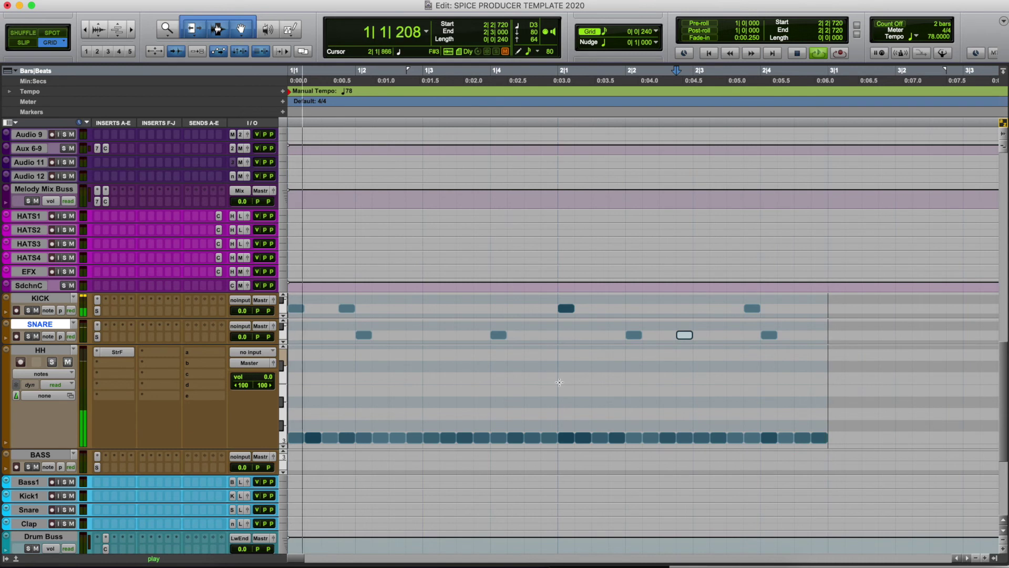
# Lower the HH track volume to -5.9 and add a short hi-hat note at 2|4|840 using a 0|0|120 grid.
pyautogui.scroll(-1, 563, 290)
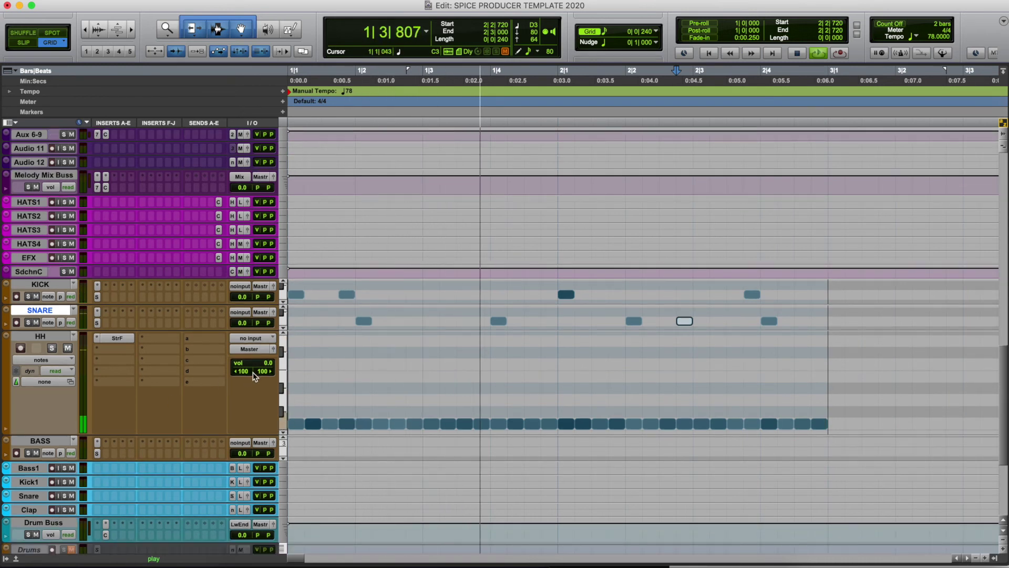
pyautogui.moveTo(264, 363)
pyautogui.mouseDown()
pyautogui.moveTo(265, 372)
pyautogui.moveTo(266, 363)
pyautogui.mouseUp()
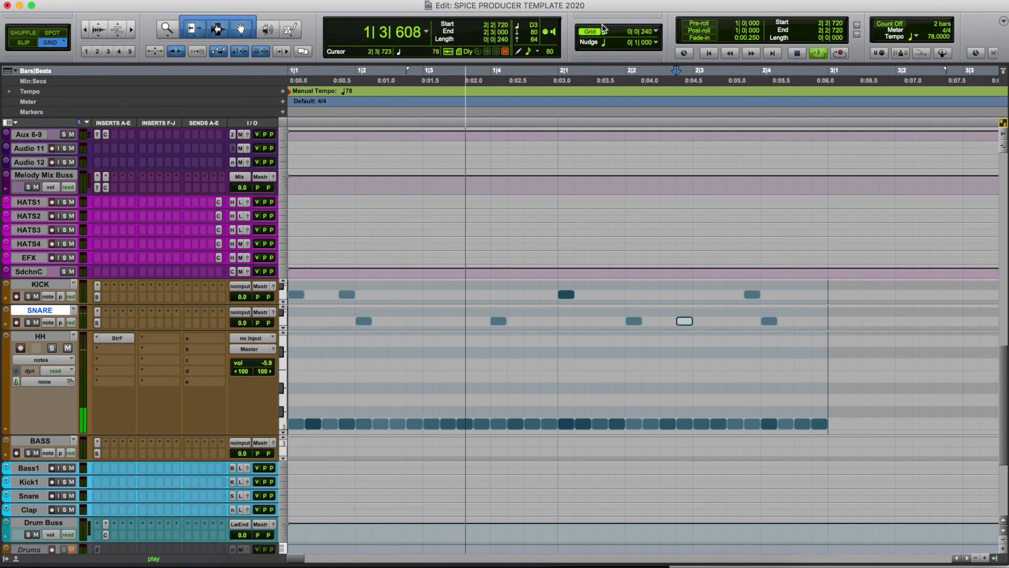
pyautogui.click(642, 31)
pyautogui.click(640, 43)
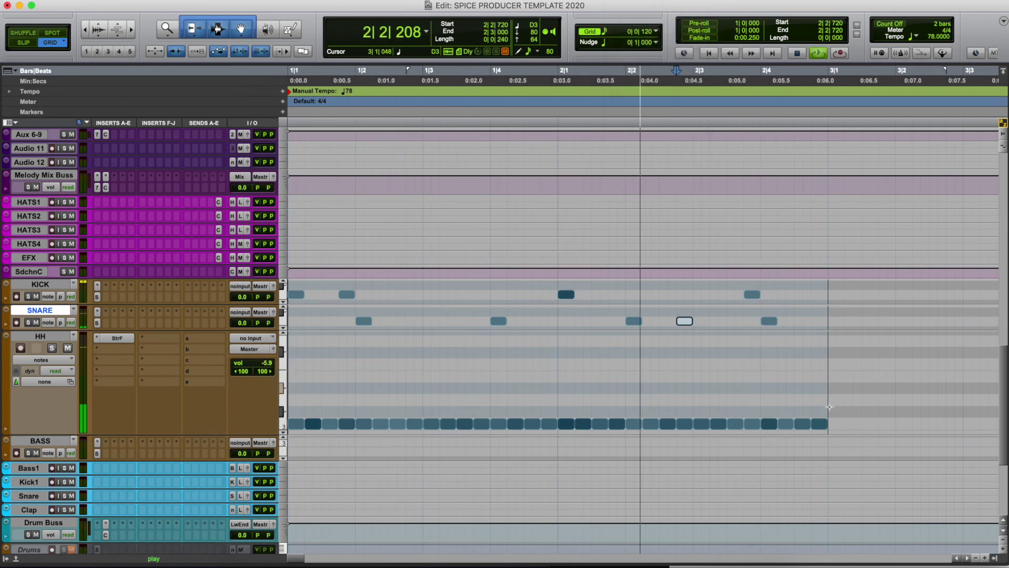
pyautogui.click(824, 400)
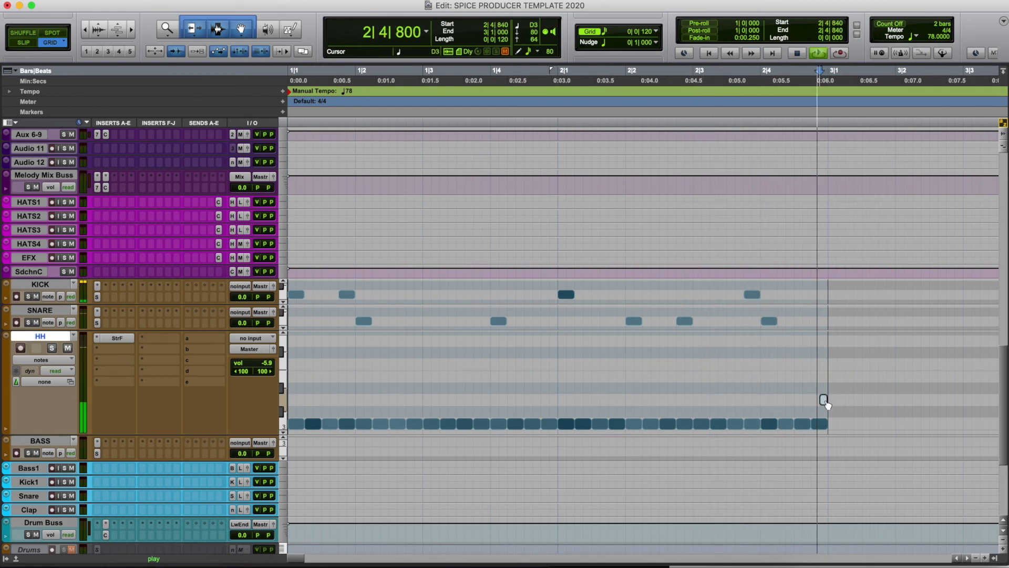
# Shrink the HH track to its smallest height, and loop playback over bars 1 and 2 of the Rhodes clip on Audio 4.
pyautogui.press('space')
pyautogui.moveTo(227, 434); pyautogui.dragTo(228, 342)
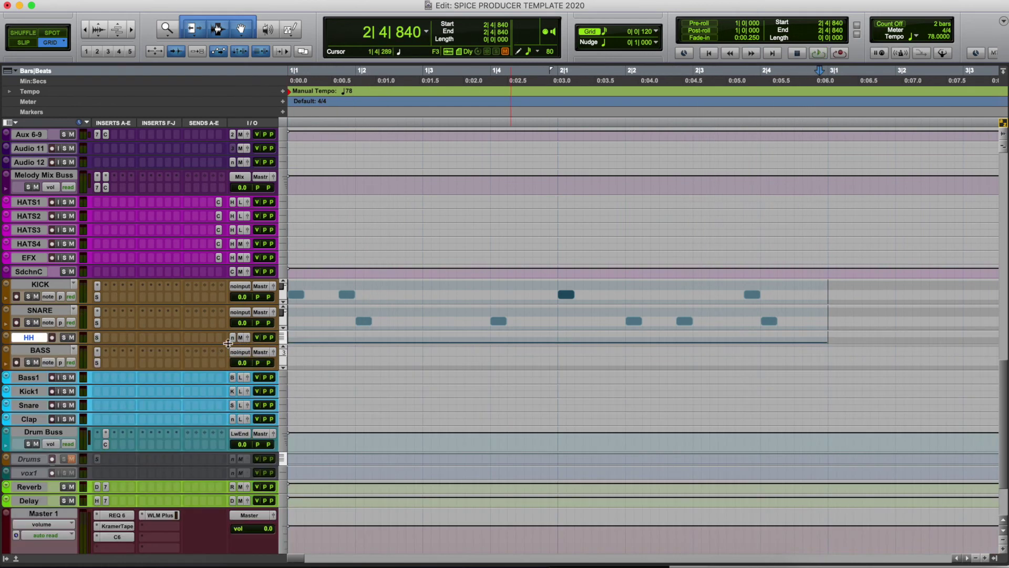
pyautogui.scroll(10, 228, 343)
pyautogui.scroll(-8, 377, 424)
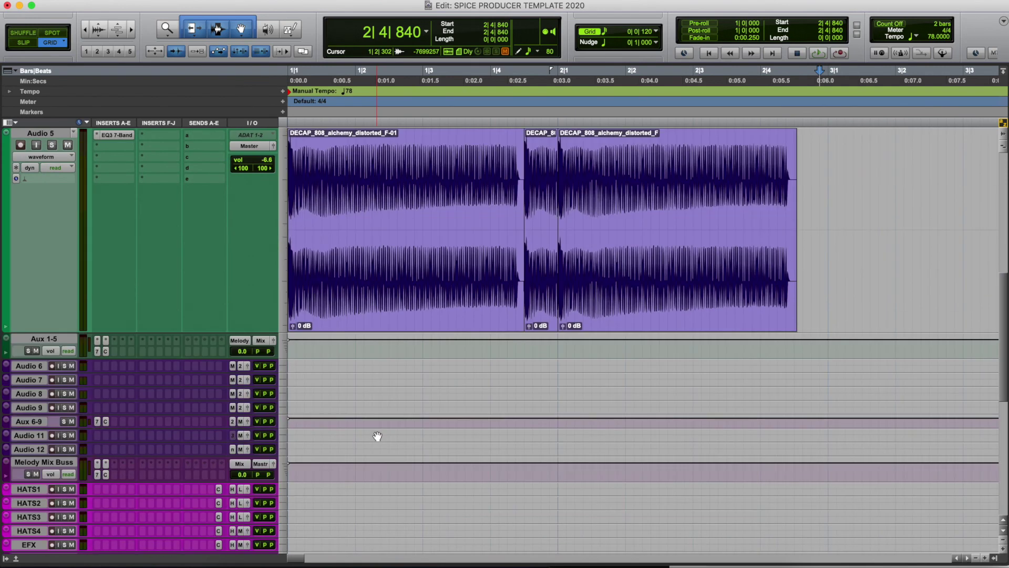
pyautogui.scroll(-5, 378, 436)
pyautogui.scroll(8, 377, 436)
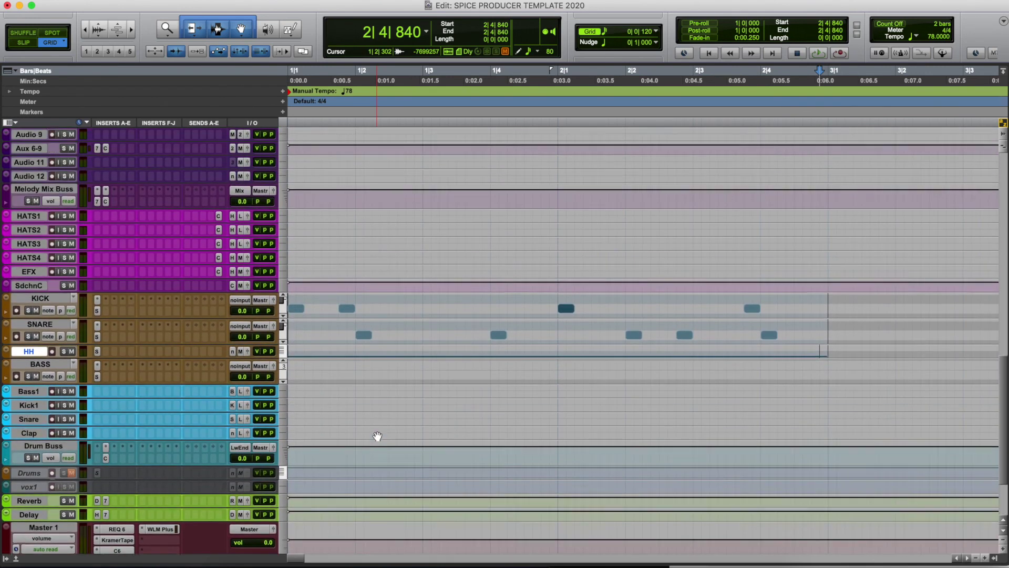
pyautogui.scroll(5, 377, 436)
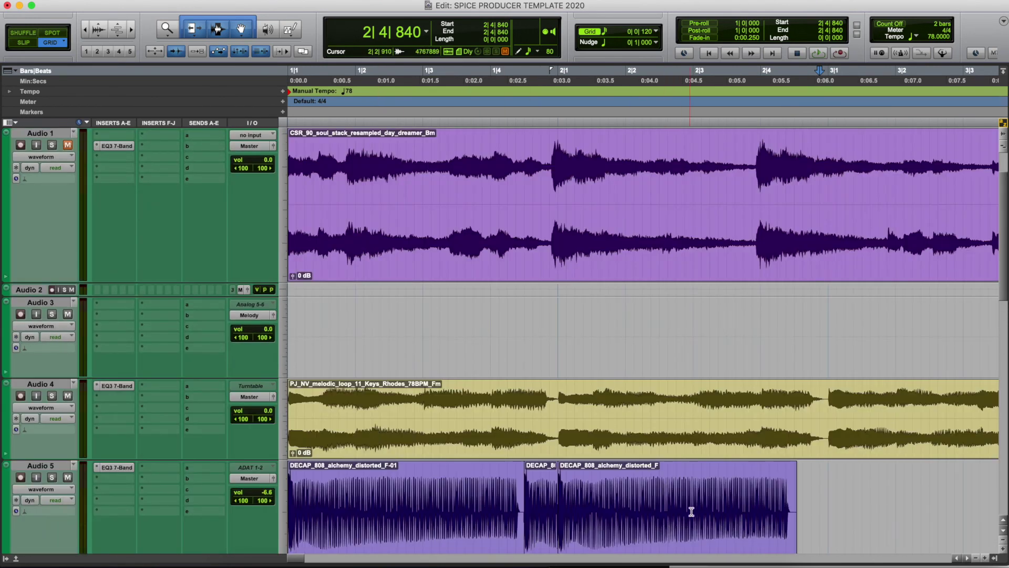
pyautogui.moveTo(829, 395); pyautogui.dragTo(165, 408)
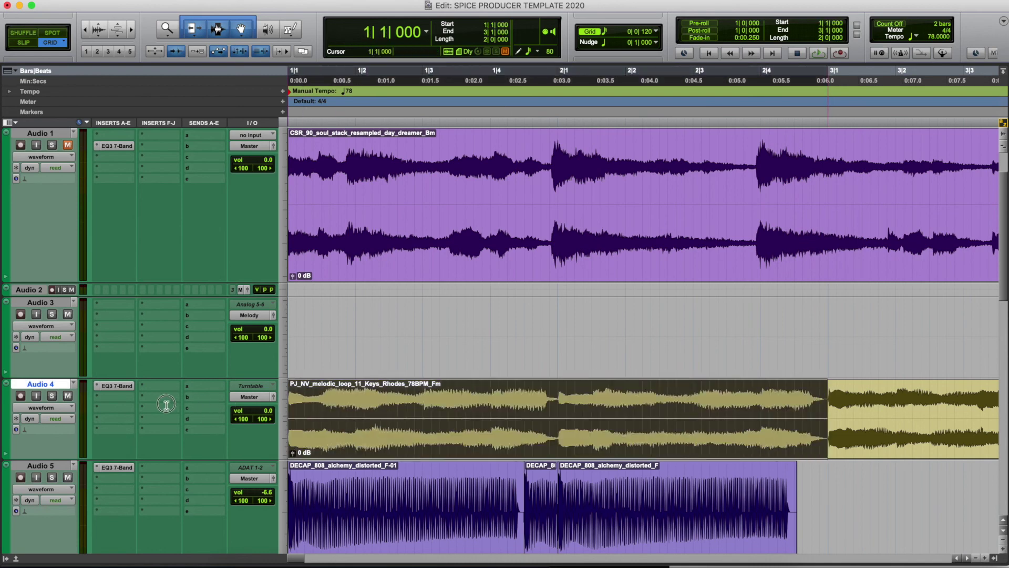
pyautogui.press('space')
# Open the C6 plug-in on Master 1, stop playback, and move its window fully into view.
pyautogui.scroll(-10, 261, 541)
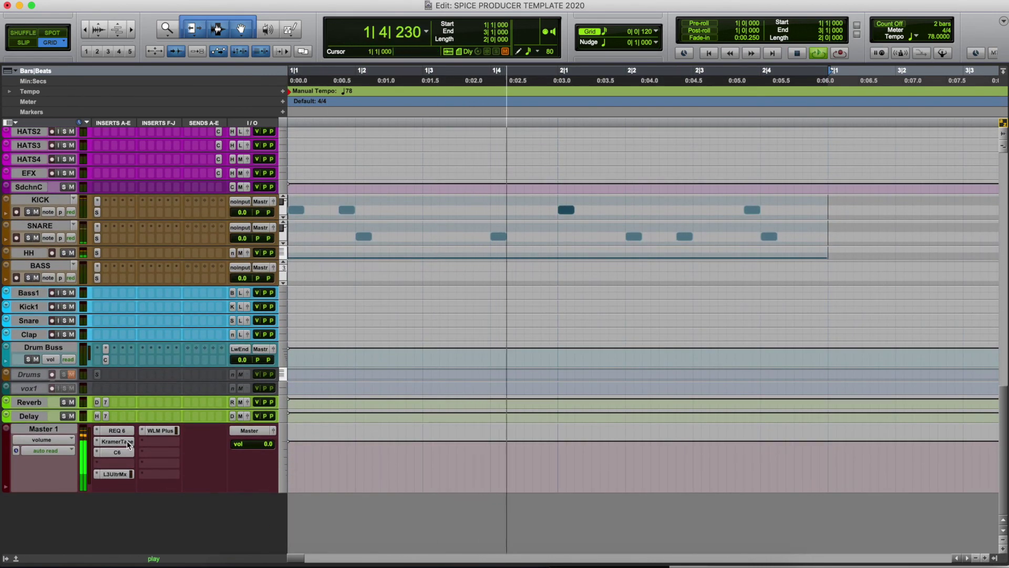
pyautogui.click(117, 452)
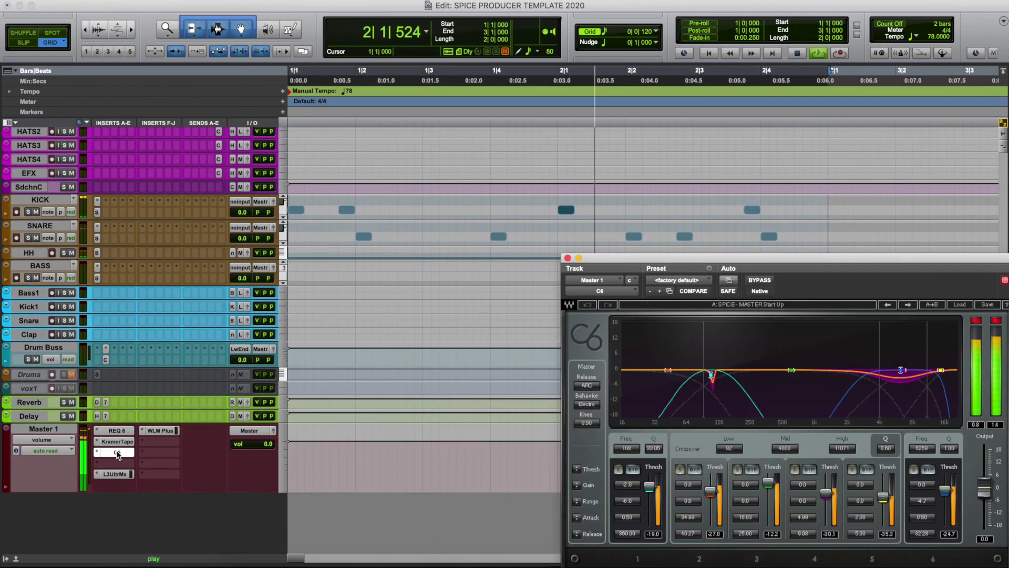
pyautogui.press('space')
pyautogui.moveTo(787, 257); pyautogui.dragTo(618, 144)
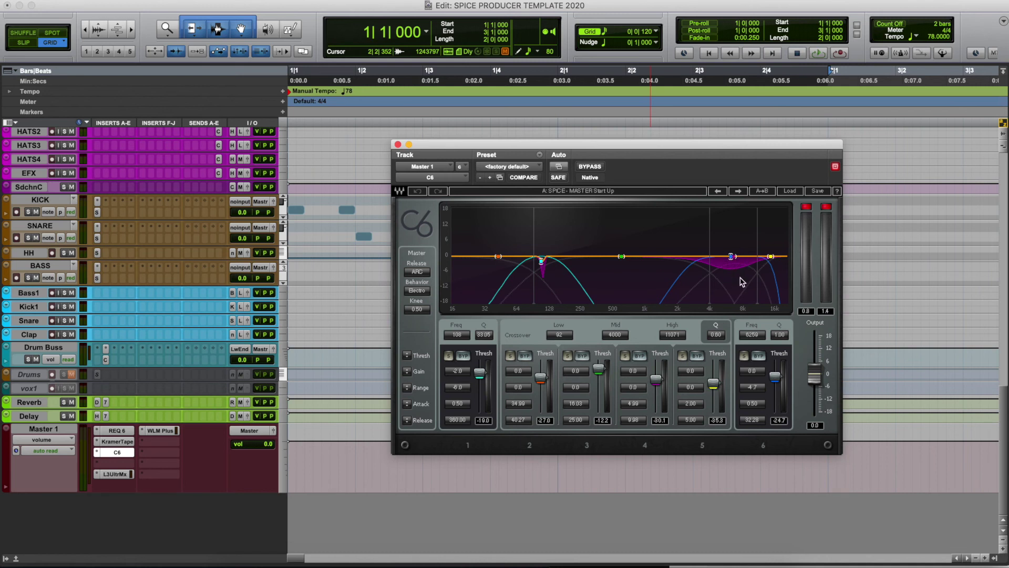
# Try a 12.0 gain boost at 86 Hz on the first C6 band and audition the loop.
pyautogui.press('space')
pyautogui.press('space')
pyautogui.moveTo(541, 260); pyautogui.dragTo(531, 223)
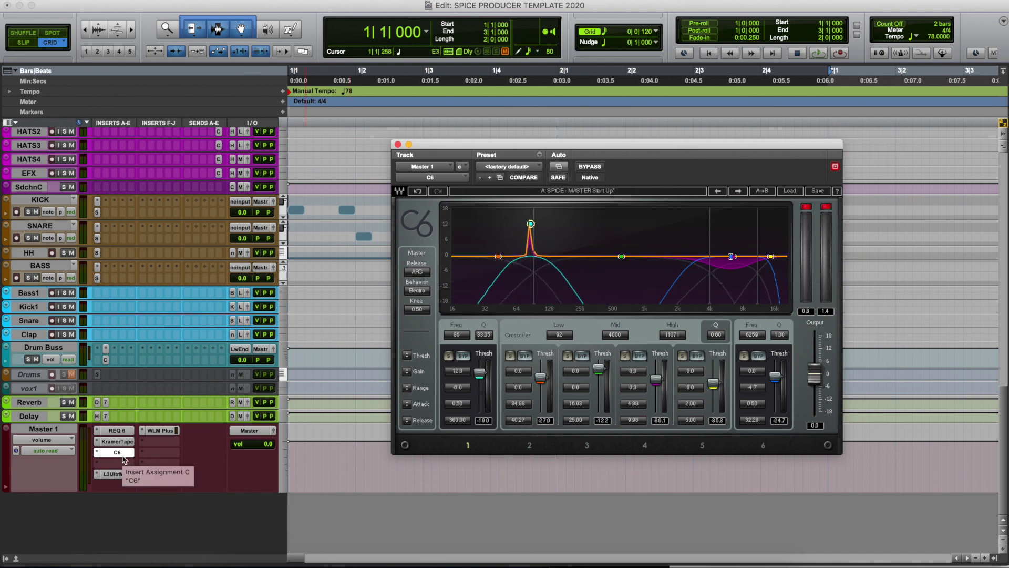
pyautogui.press('space')
pyautogui.press('space')
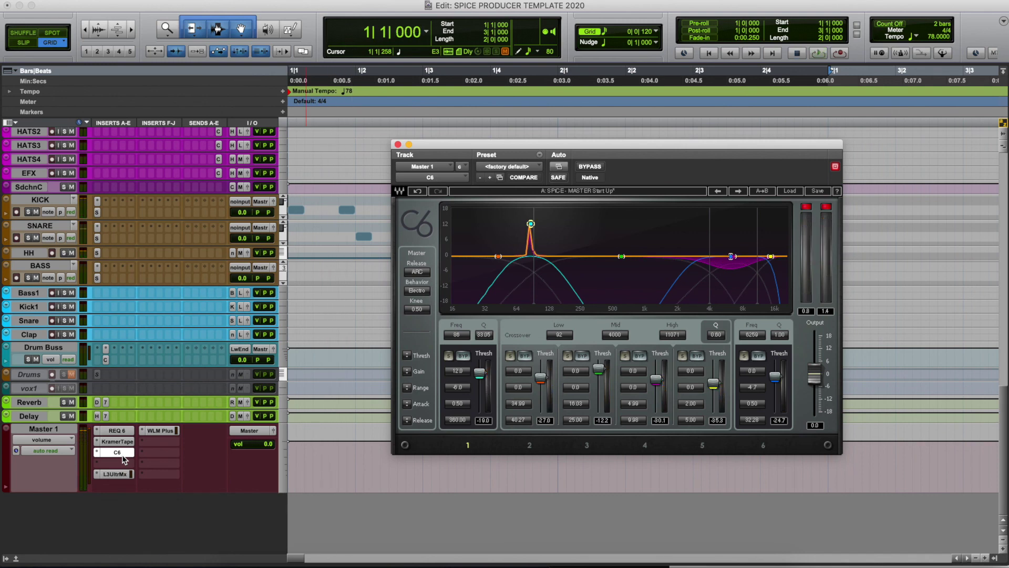
# Sweep the boosted first C6 band to 139 Hz during playback and set its gain to -3.0.
pyautogui.press('space')
pyautogui.moveTo(531, 216); pyautogui.dragTo(553, 209)
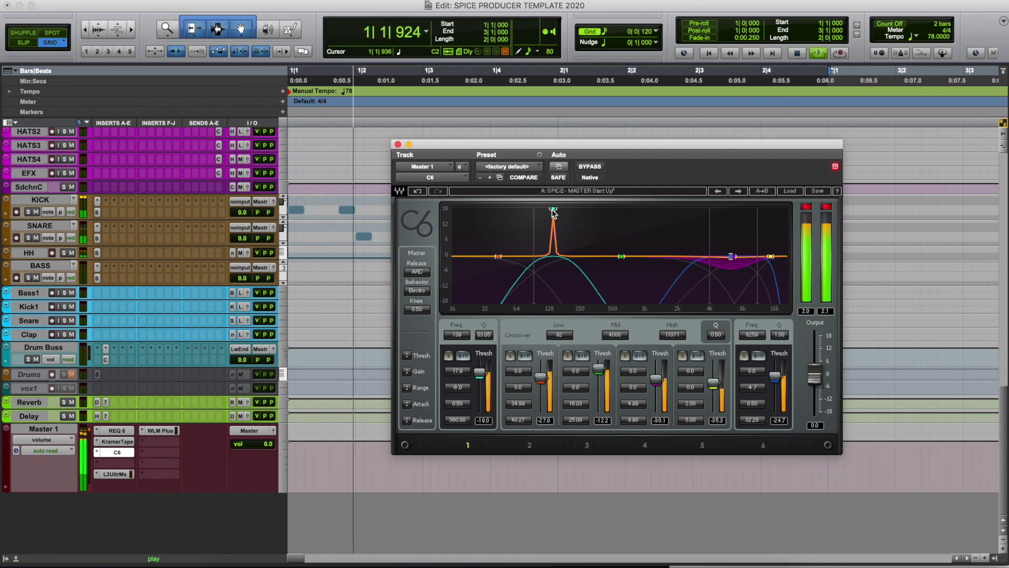
pyautogui.press('space')
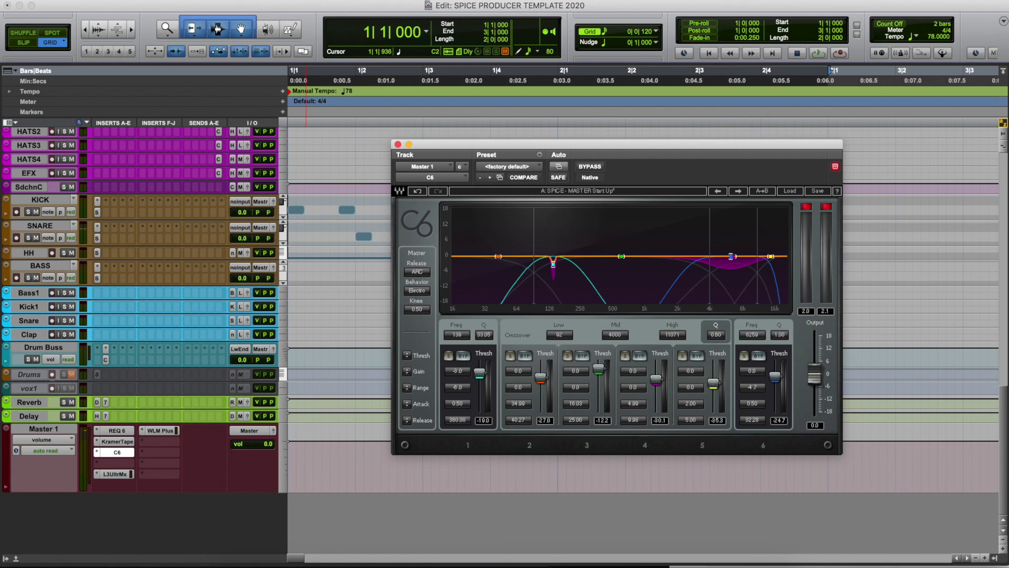
# Audition the loop with the C6 low-frequency cut and close the plug-in window.
pyautogui.press('space')
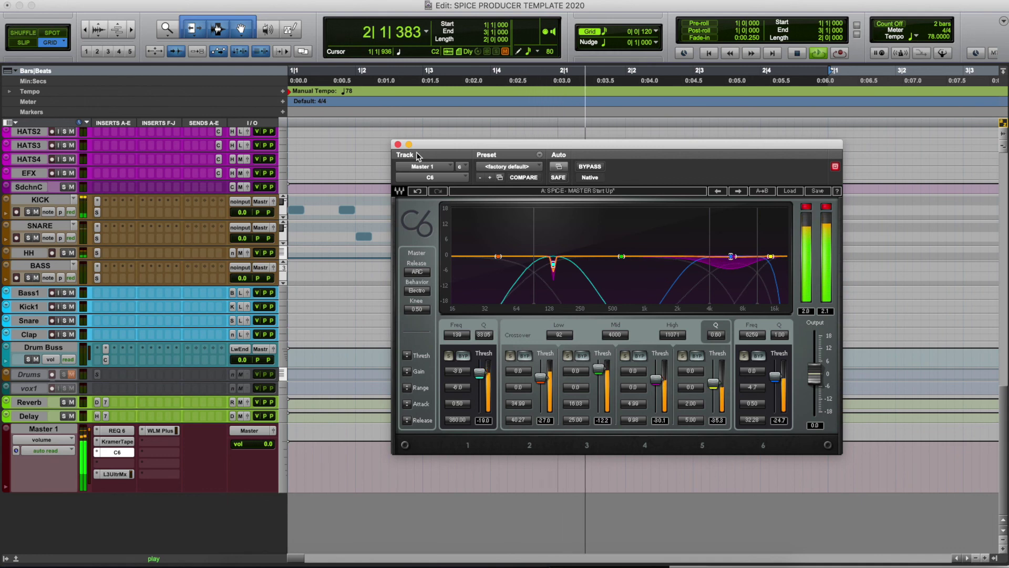
pyautogui.press('space')
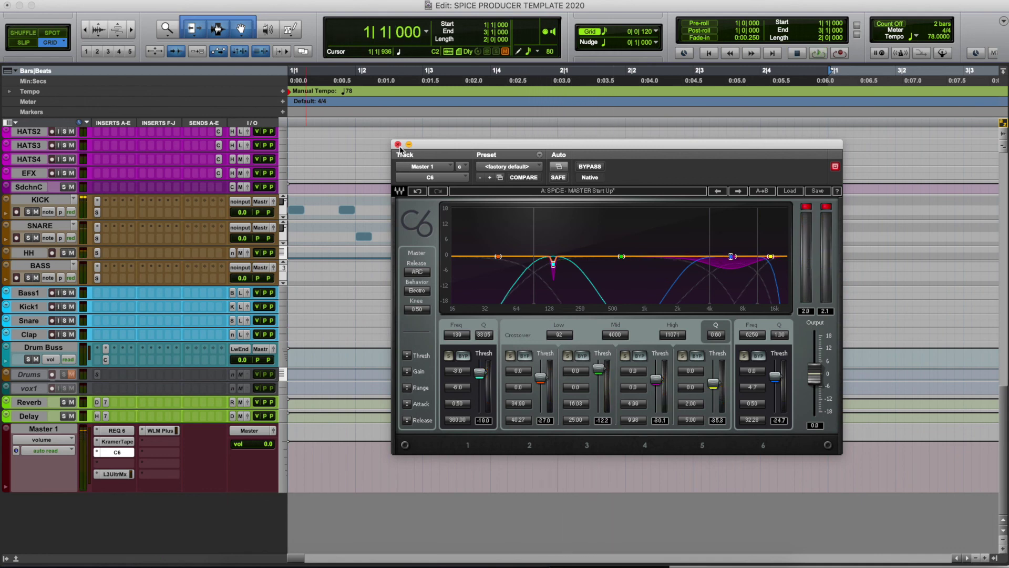
pyautogui.click(398, 145)
pyautogui.scroll(1, 171, 461)
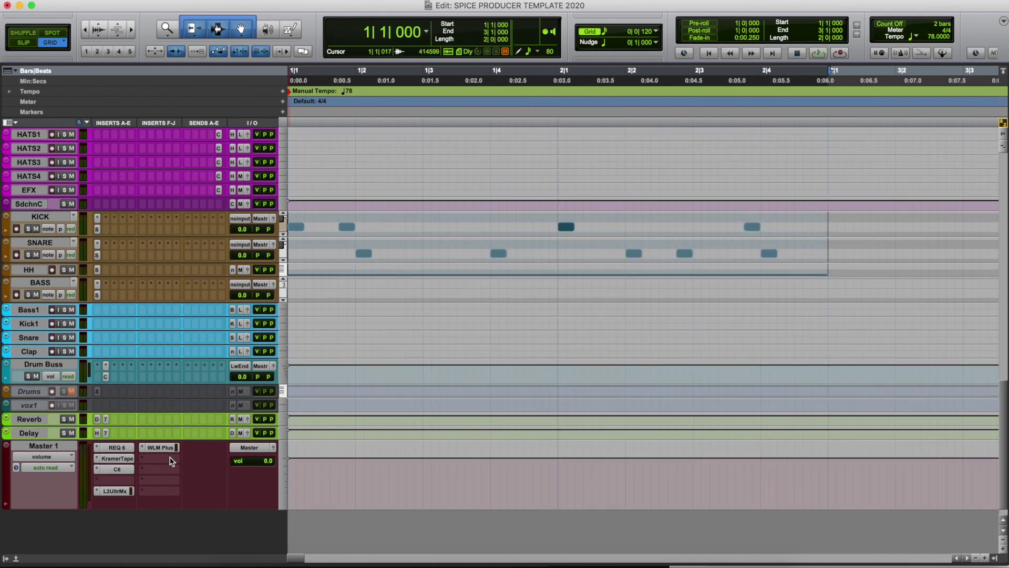
pyautogui.scroll(20, 171, 461)
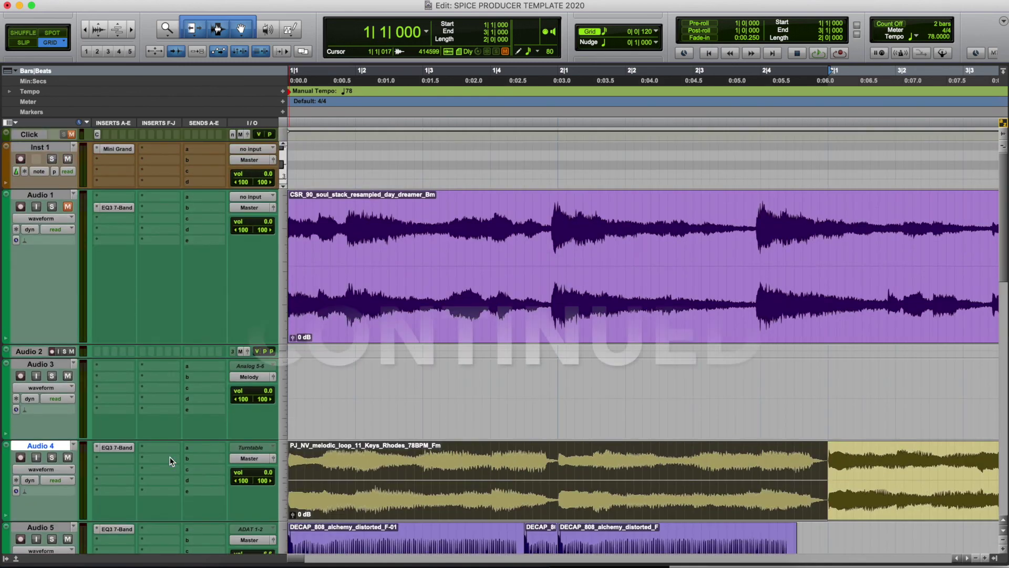
pyautogui.scroll(-15, 171, 461)
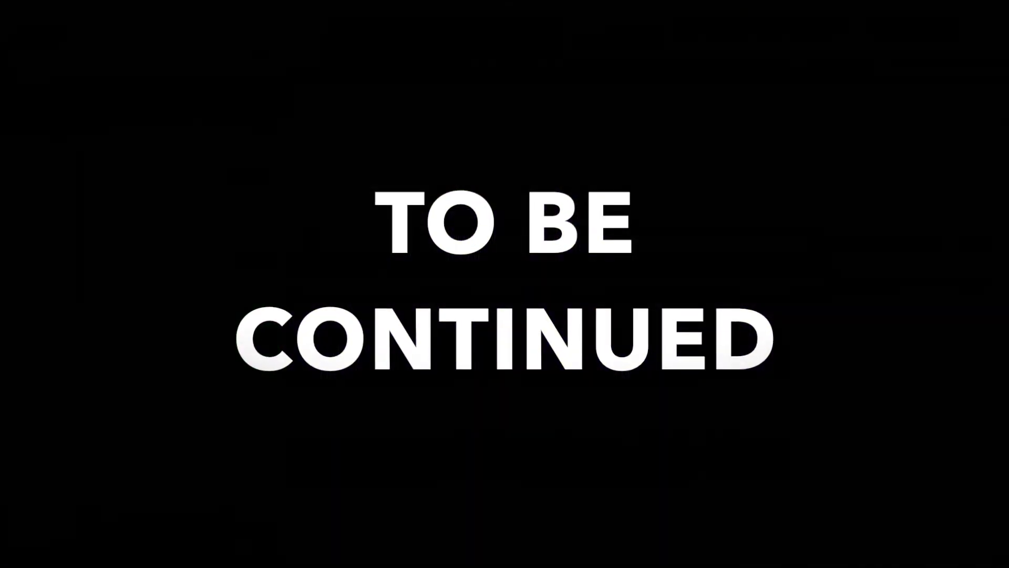